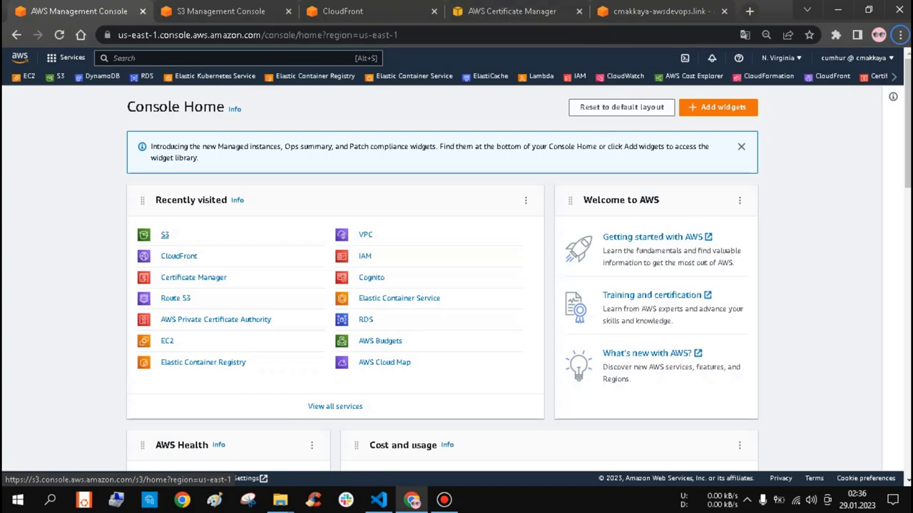
Start creating a new S3 bucket and name it cumhur-portfolio.
left_click(165, 234)
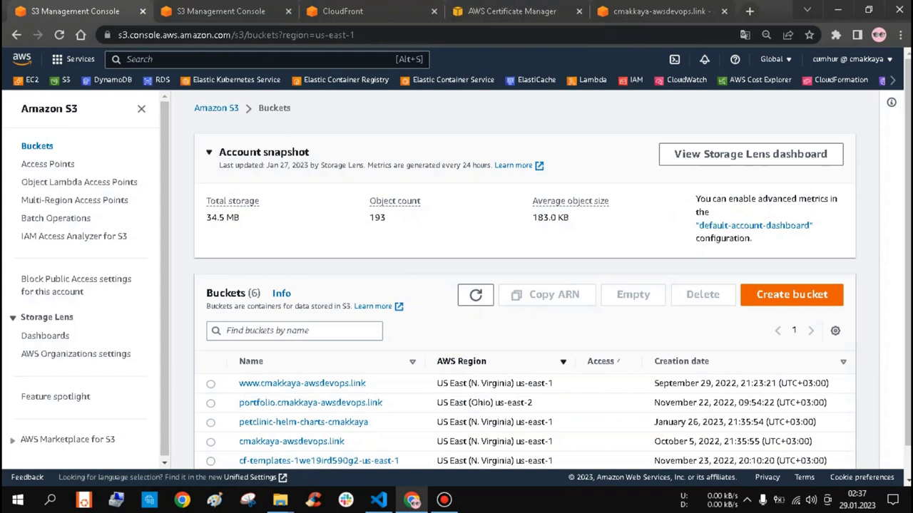
left_click(792, 294)
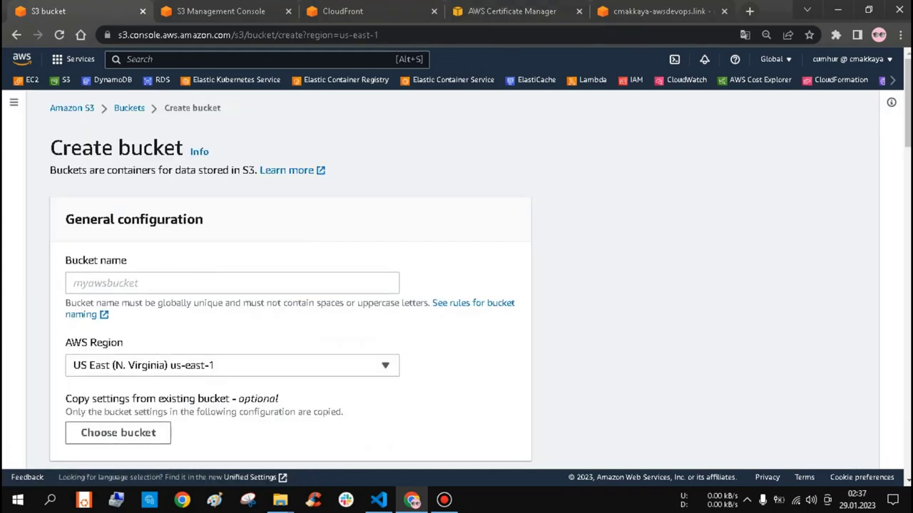
left_click(232, 283)
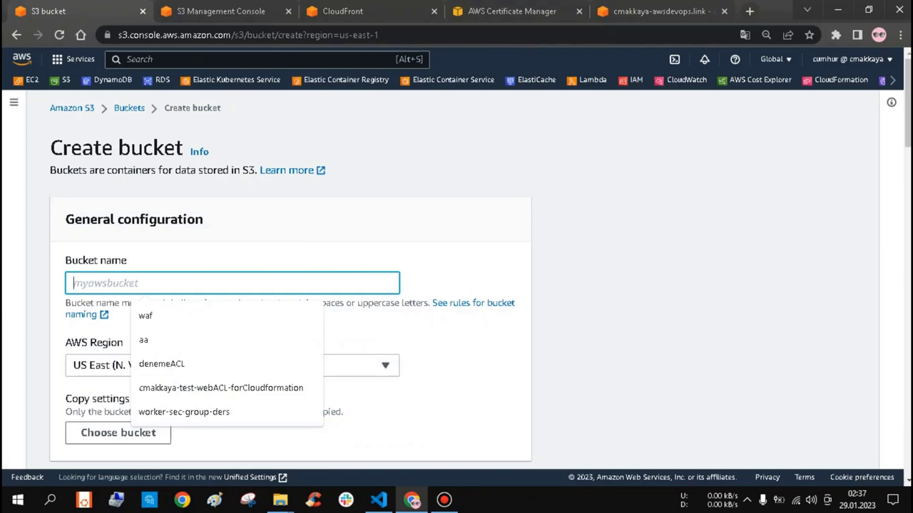
type("cumhur-portfolio")
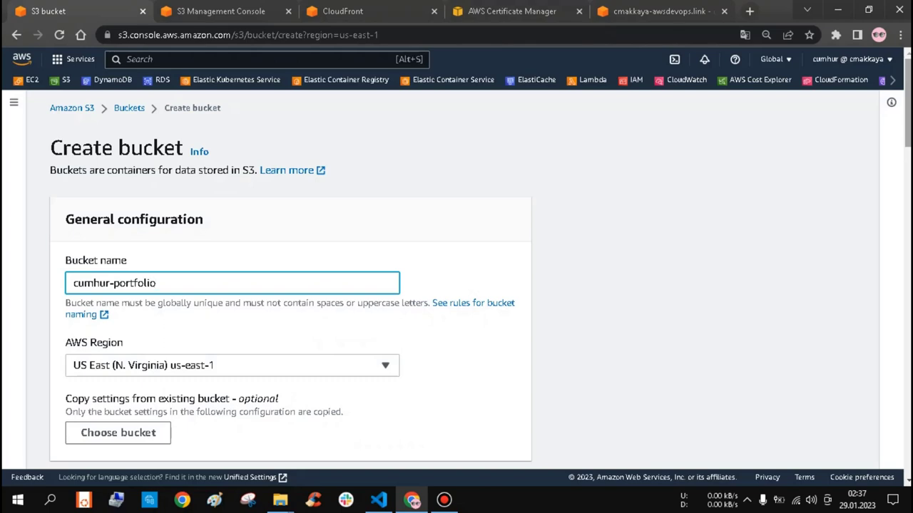
Create the bucket with the default ownership, public access blocking, tag and encryption settings.
scroll(290, 280, "down", 2)
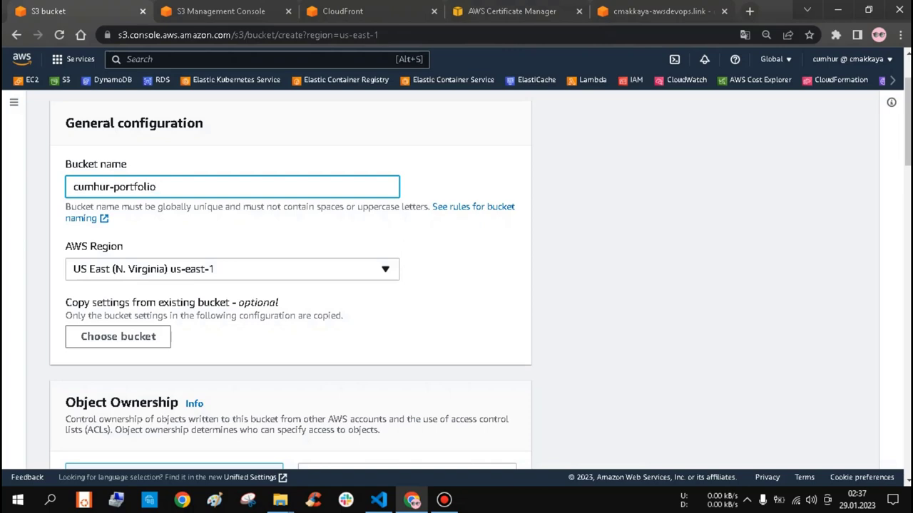
scroll(456, 282, "down", 2)
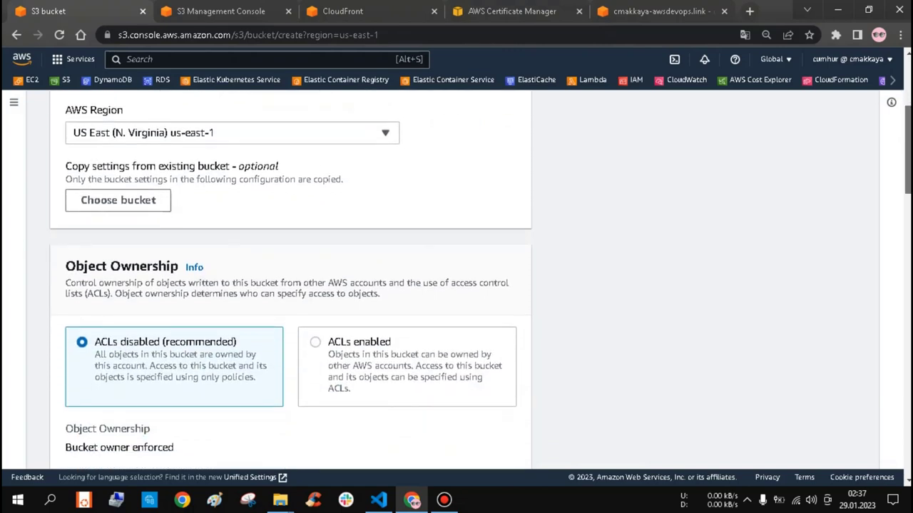
scroll(456, 282, "down", 2)
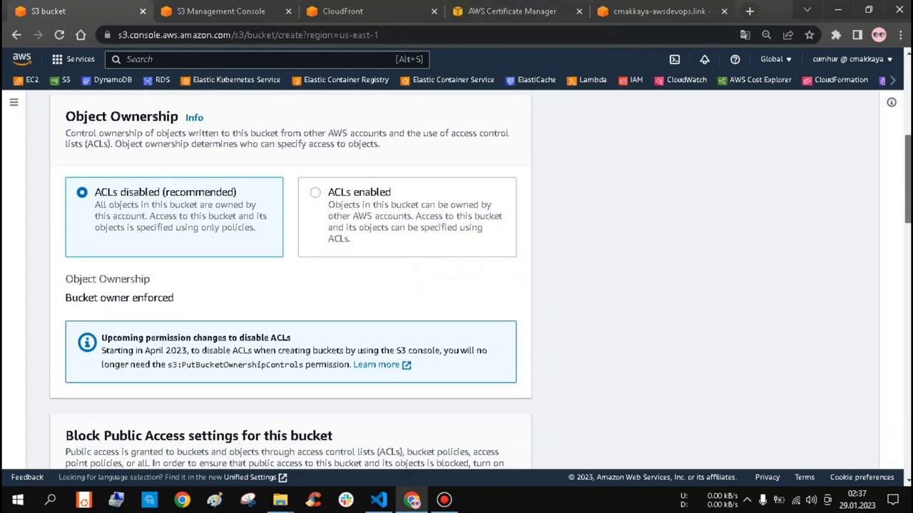
scroll(456, 282, "down", 4)
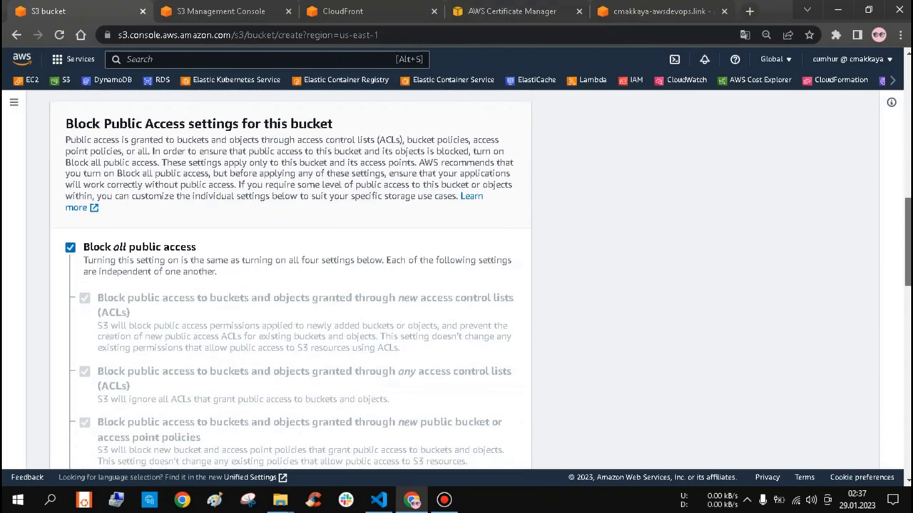
scroll(456, 283, "down", 10)
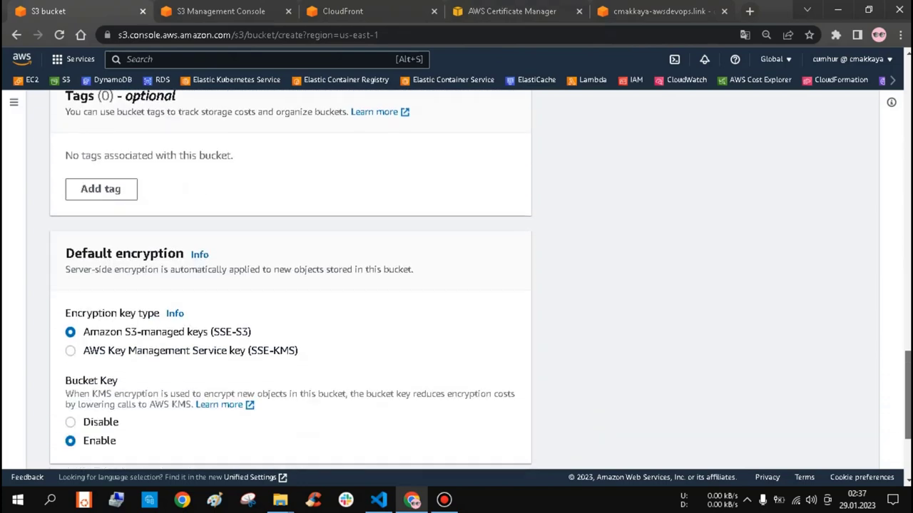
scroll(457, 282, "down", 3)
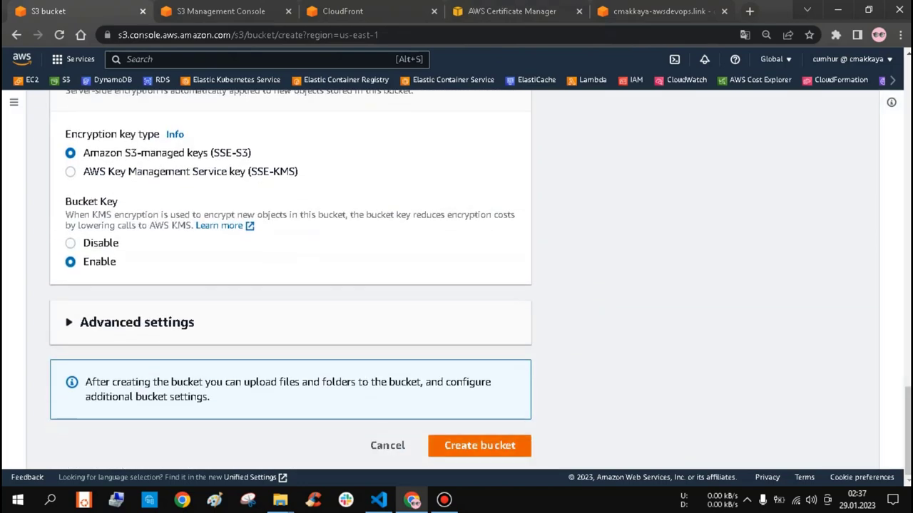
left_click(479, 445)
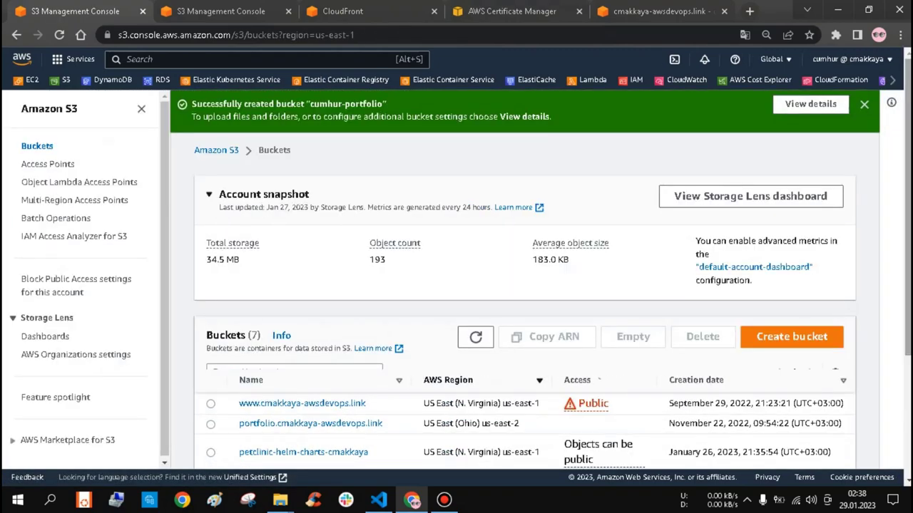
In the cumhur-portfolio bucket, start an upload with index.html, main.css and projects.html from the Cumhur-Portfolio-Page folder.
scroll(525, 292, "down", 2)
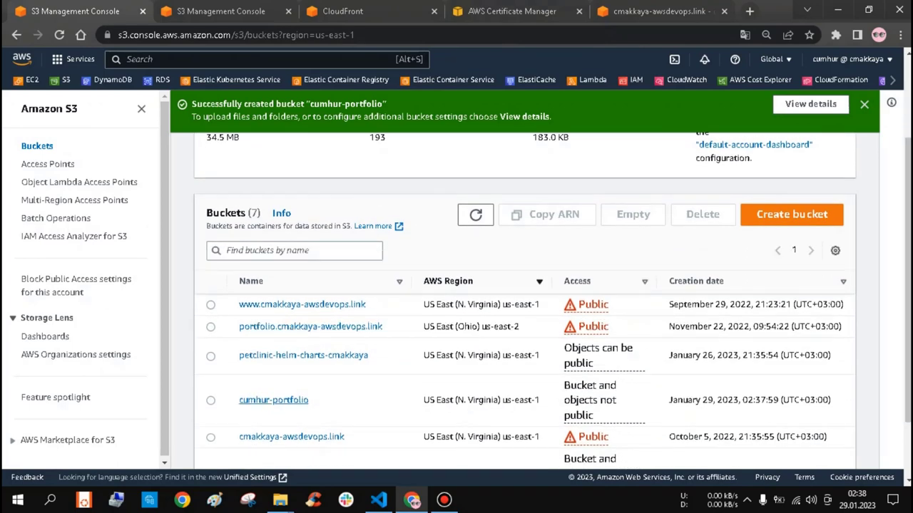
left_click(273, 400)
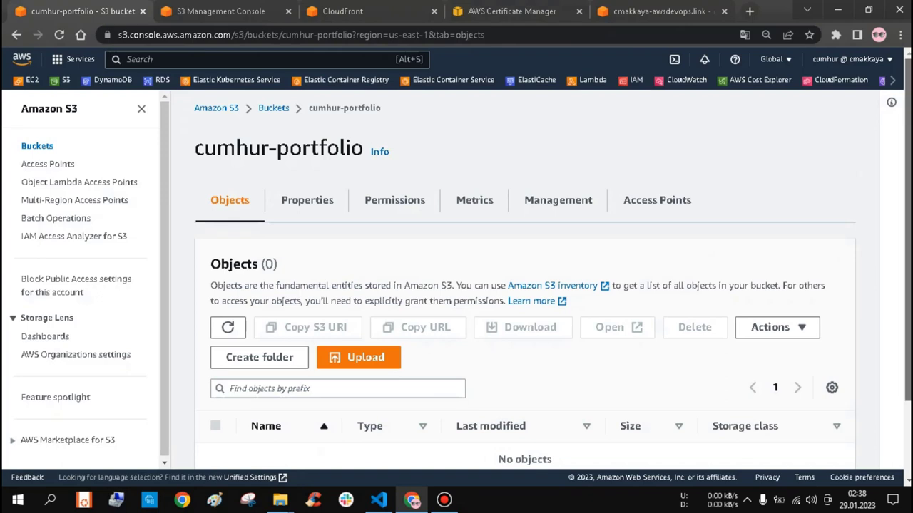
scroll(524, 299, "down", 1)
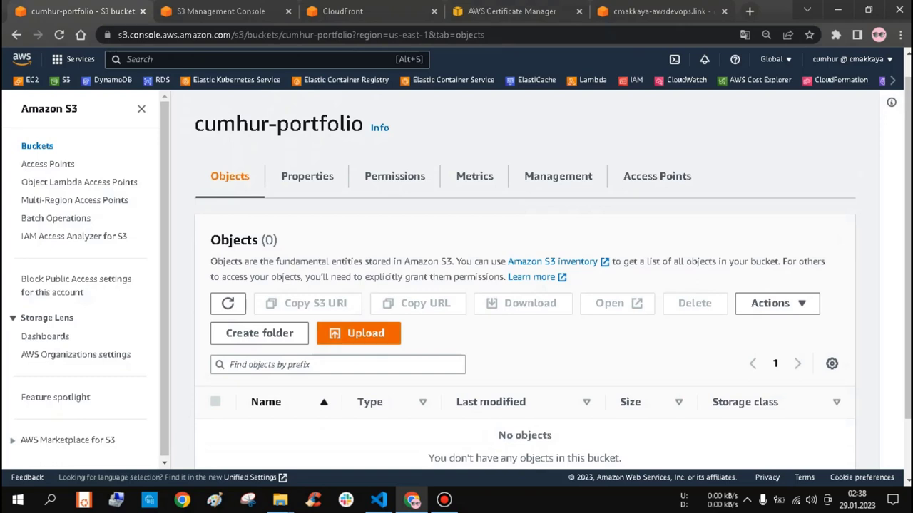
left_click(359, 333)
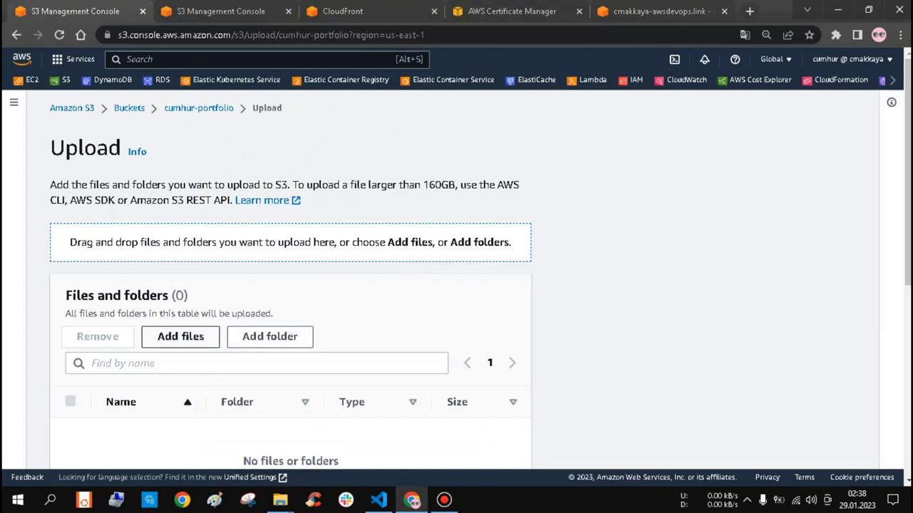
left_click(180, 337)
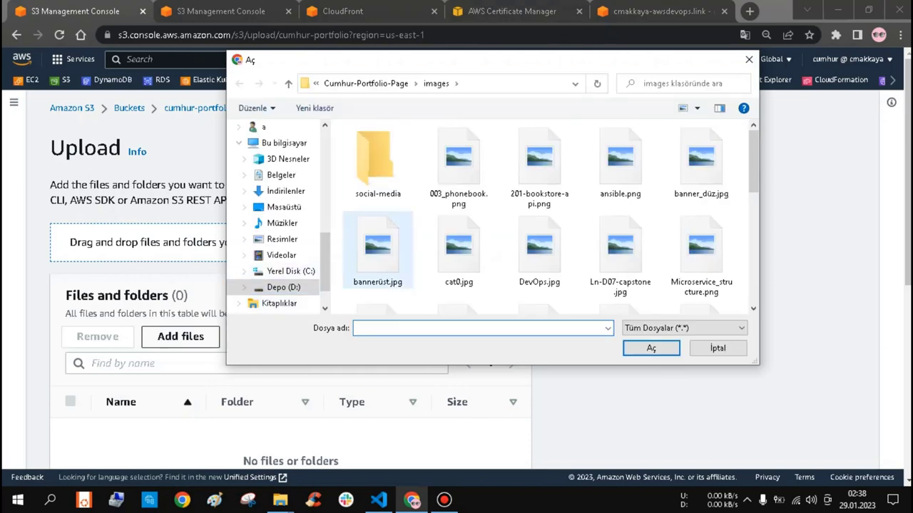
left_click(367, 83)
left_click_drag(392, 251, 374, 198)
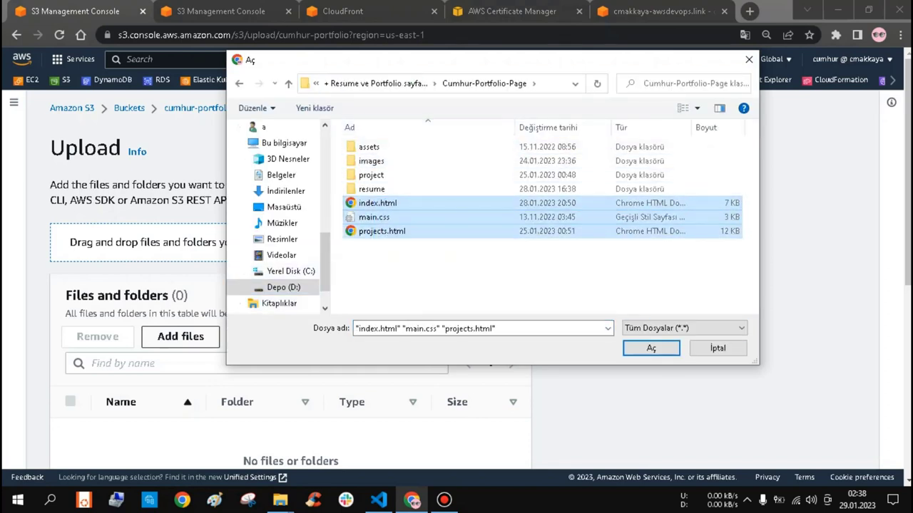
key("Return")
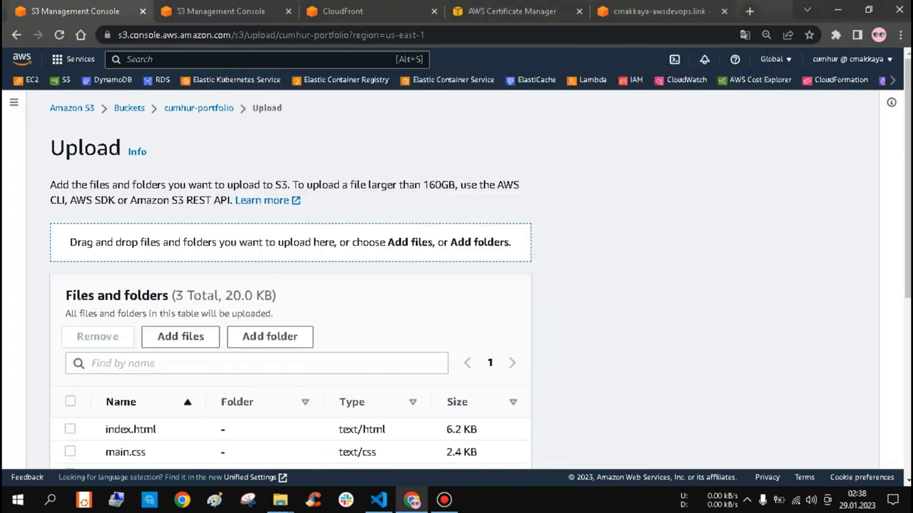
Upload the three added files to the bucket with default settings and close the upload status page.
scroll(456, 285, "down", 5)
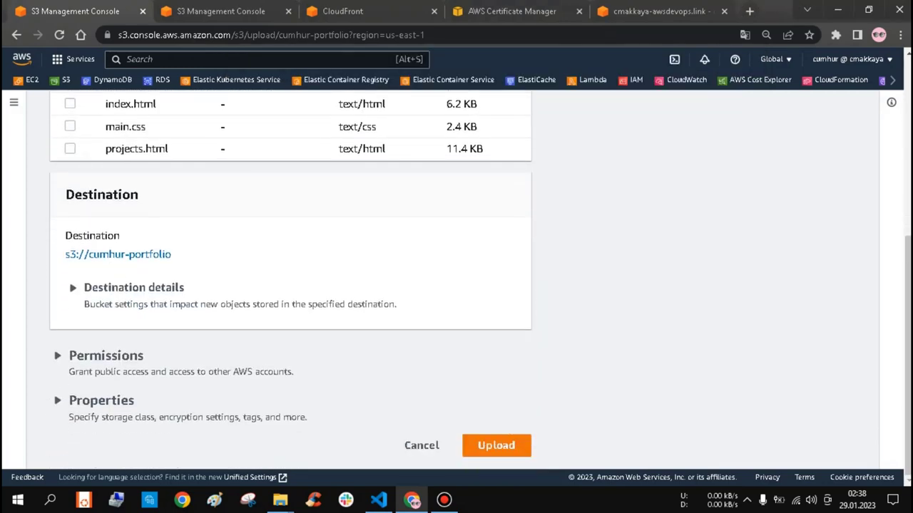
left_click(496, 445)
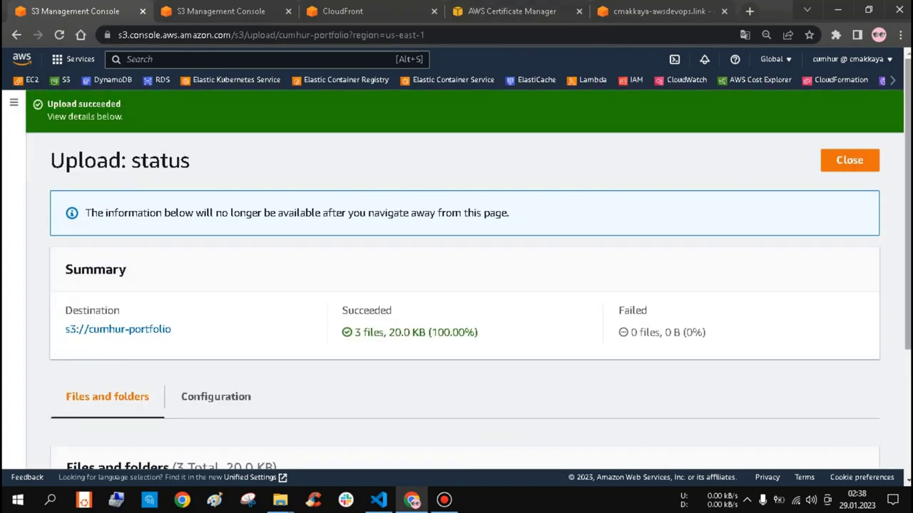
mouse_move(907, 204)
left_mouse_down()
mouse_move(908, 257)
mouse_move(907, 204)
left_mouse_up()
left_click(849, 160)
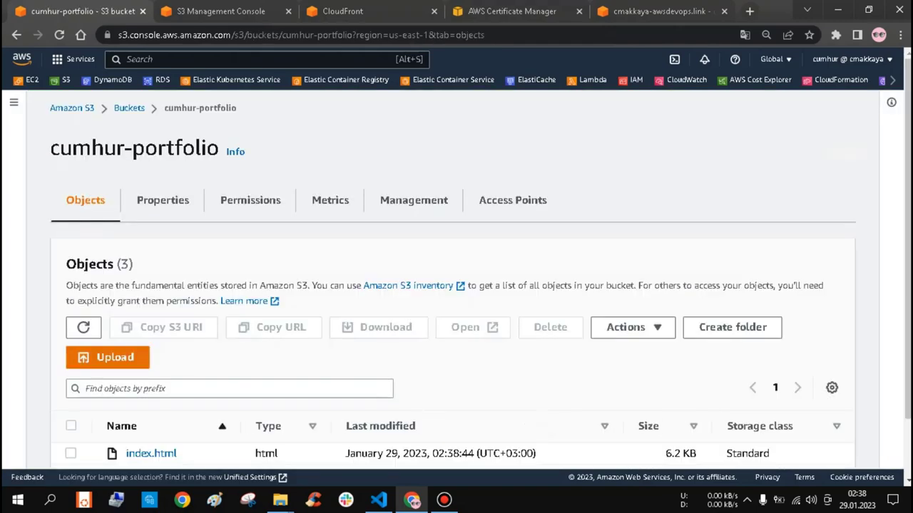
Start another upload to the bucket and add the assets folder from Cumhur-Portfolio-Page, approving the folder transfer.
left_click(107, 357)
left_click(181, 336)
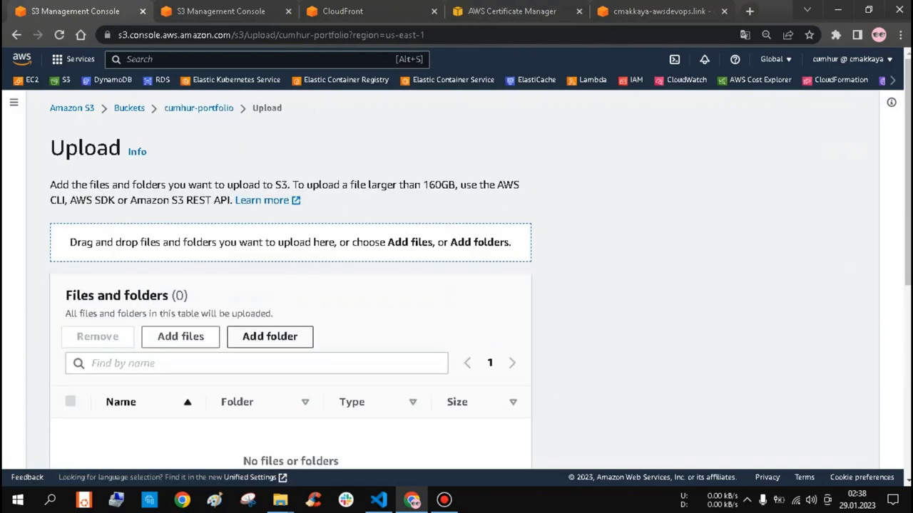
left_click(270, 335)
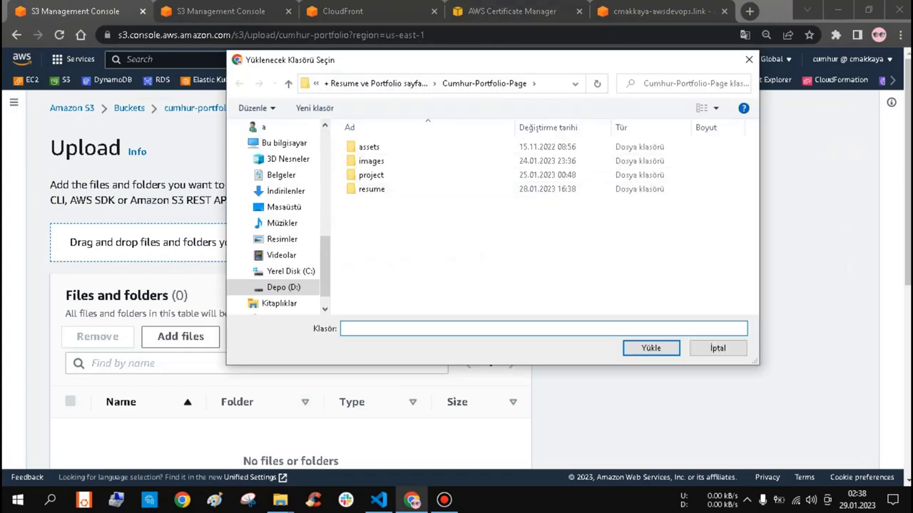
left_click(369, 147)
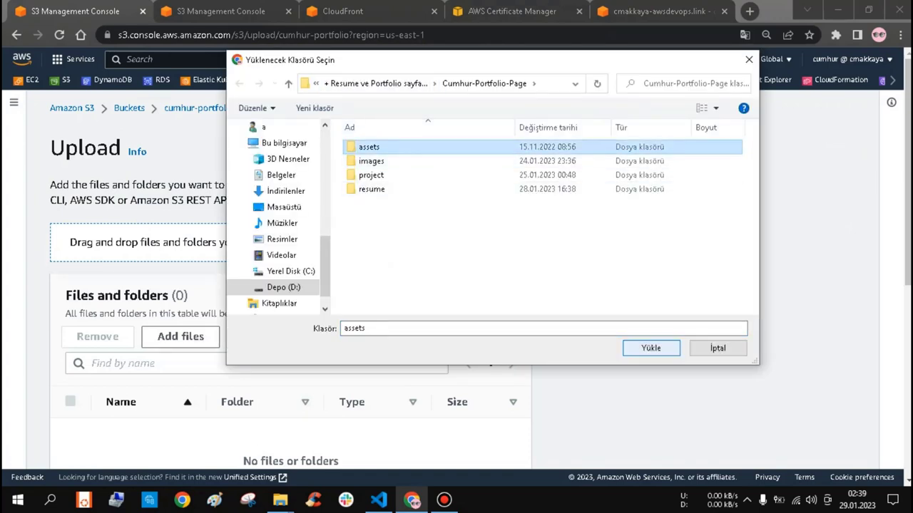
left_click(651, 348)
left_click(650, 348)
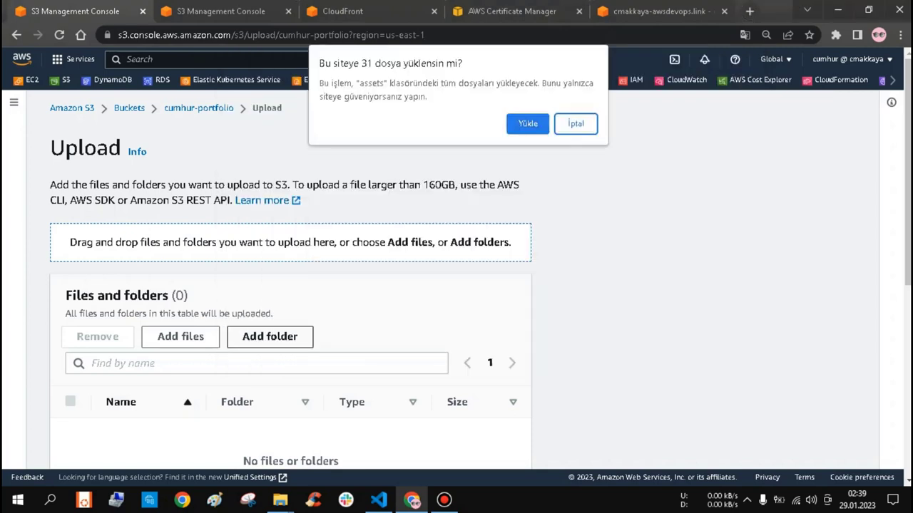
key("Return")
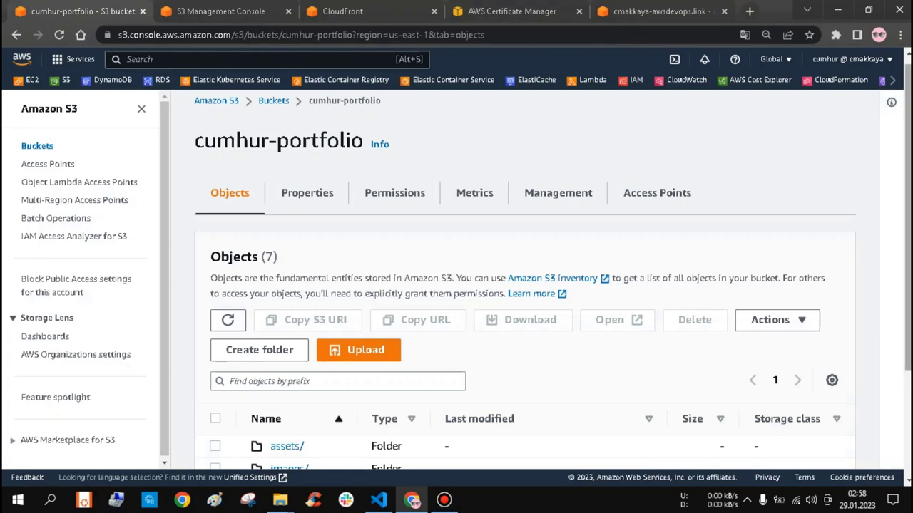
Open the static website hosting settings in the cumhur-portfolio bucket's properties and enable hosting.
scroll(524, 286, "down", 2)
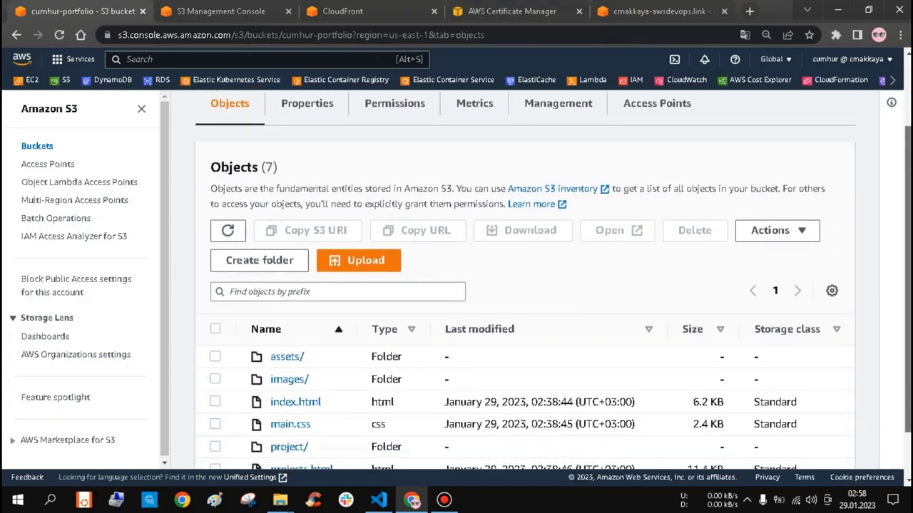
scroll(525, 285, "down", 1)
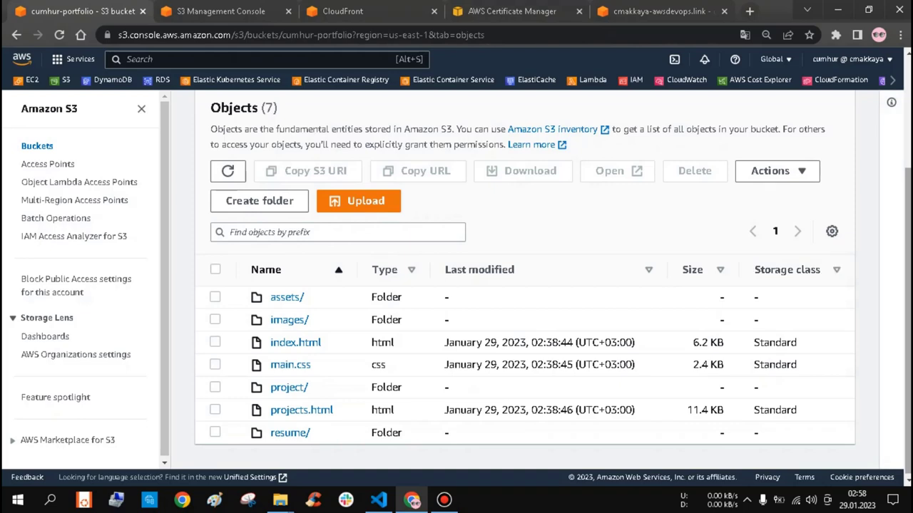
scroll(525, 285, "up", 1)
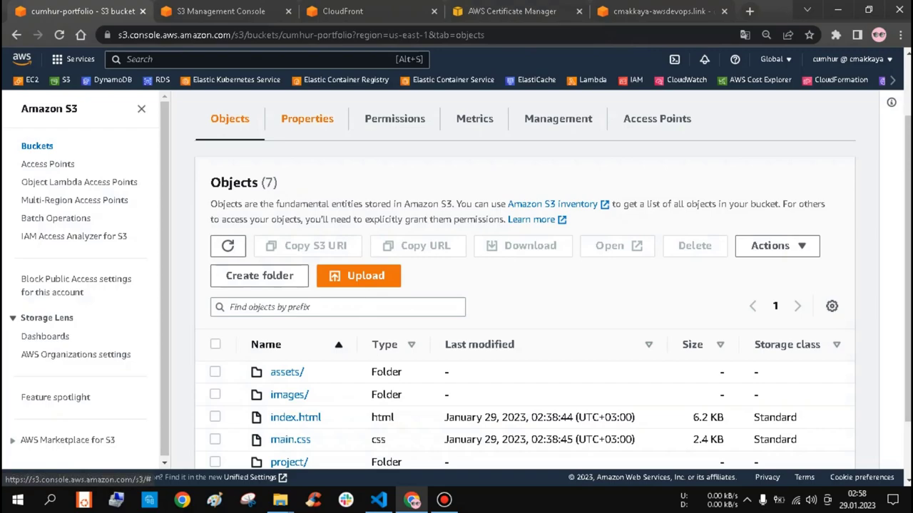
left_click(307, 118)
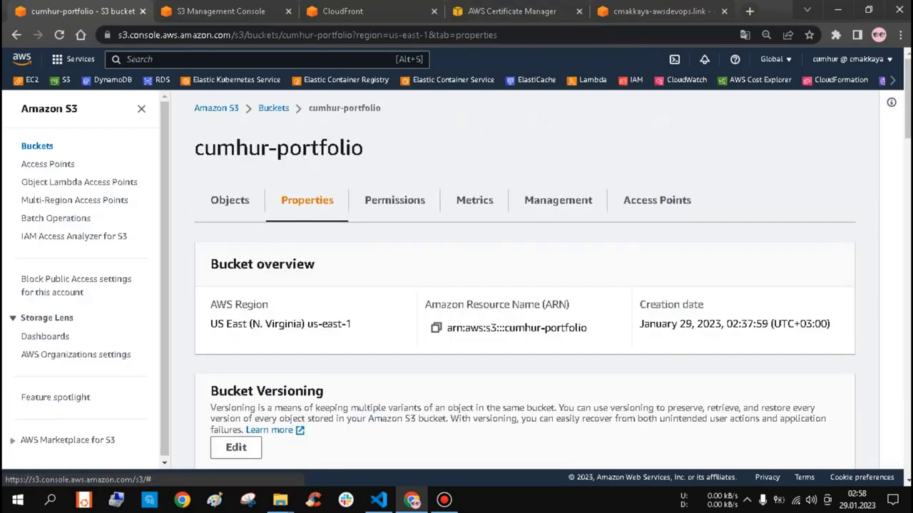
scroll(525, 280, "down", 10)
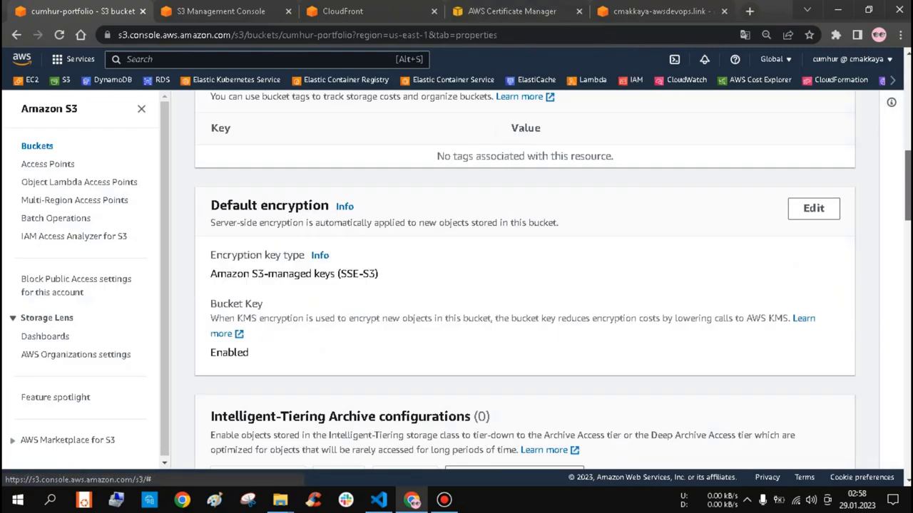
scroll(525, 280, "down", 12)
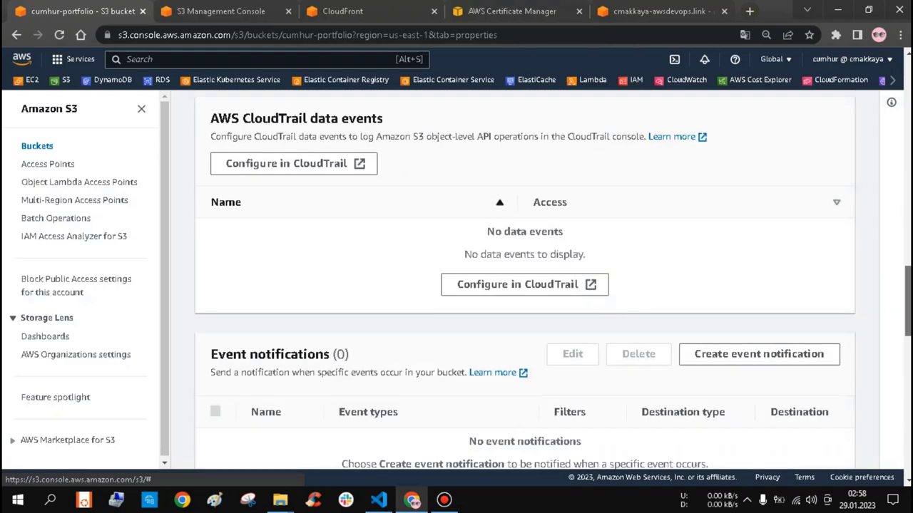
scroll(524, 280, "down", 5)
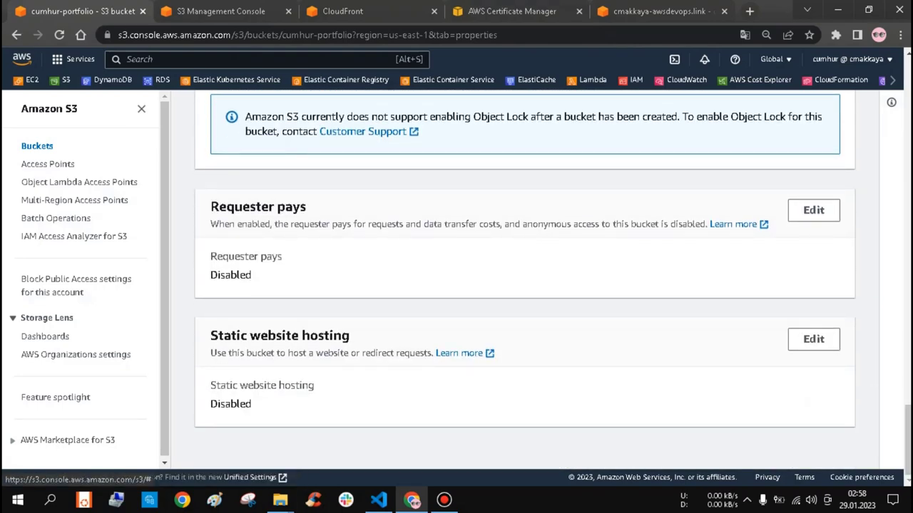
left_click(813, 339)
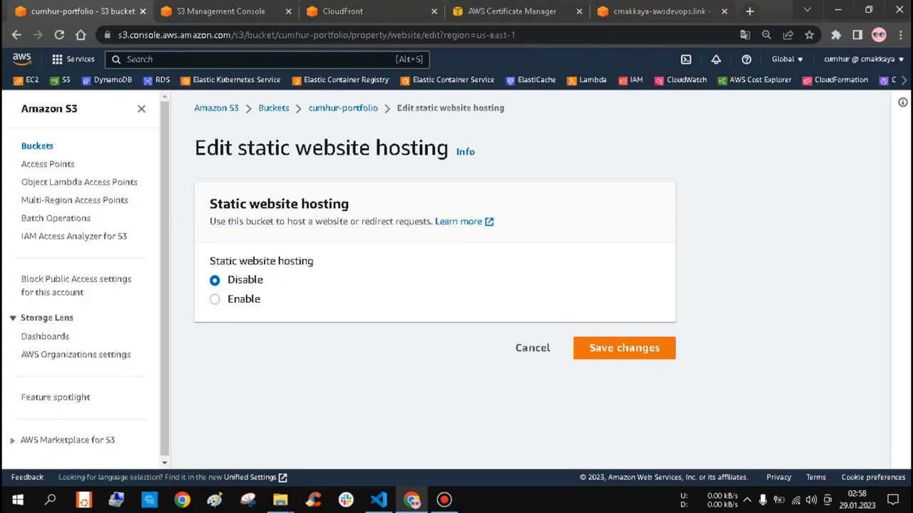
left_click(215, 299)
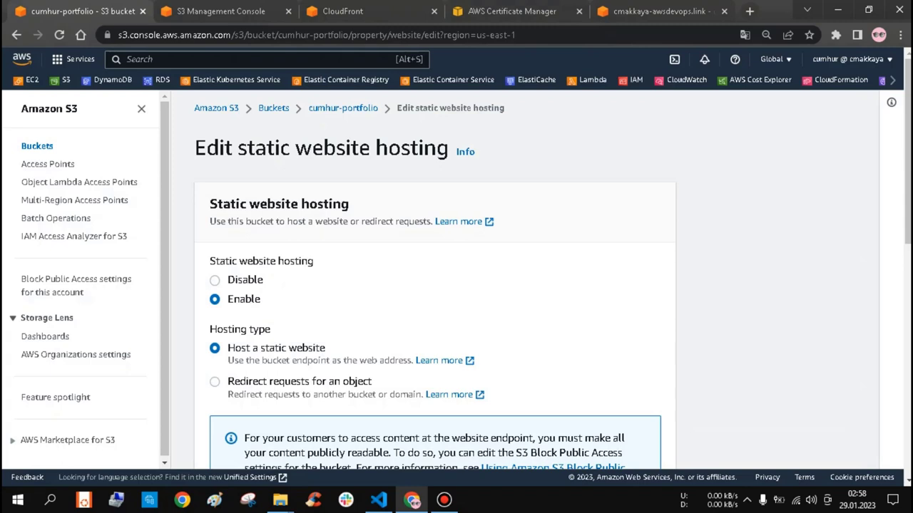
Set the index document to index.html and save the static website hosting settings.
scroll(435, 286, "down", 3)
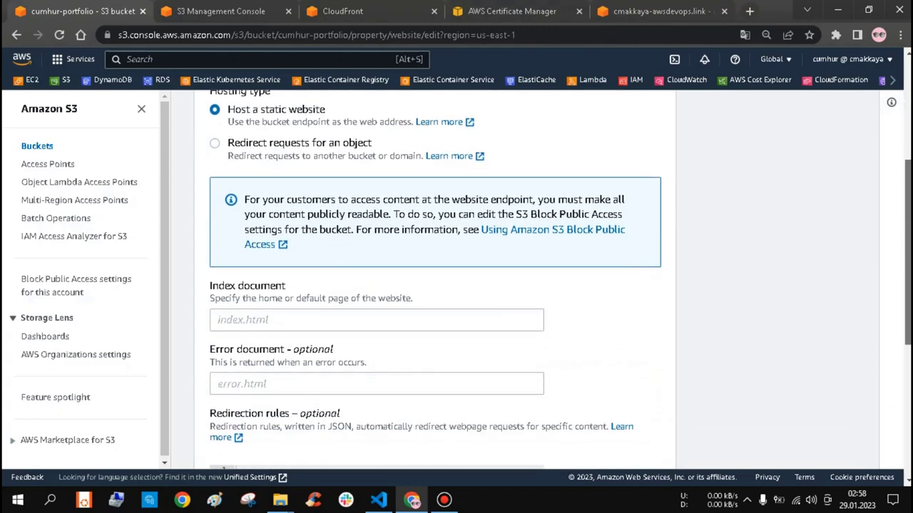
scroll(435, 285, "down", 1)
left_click(295, 251)
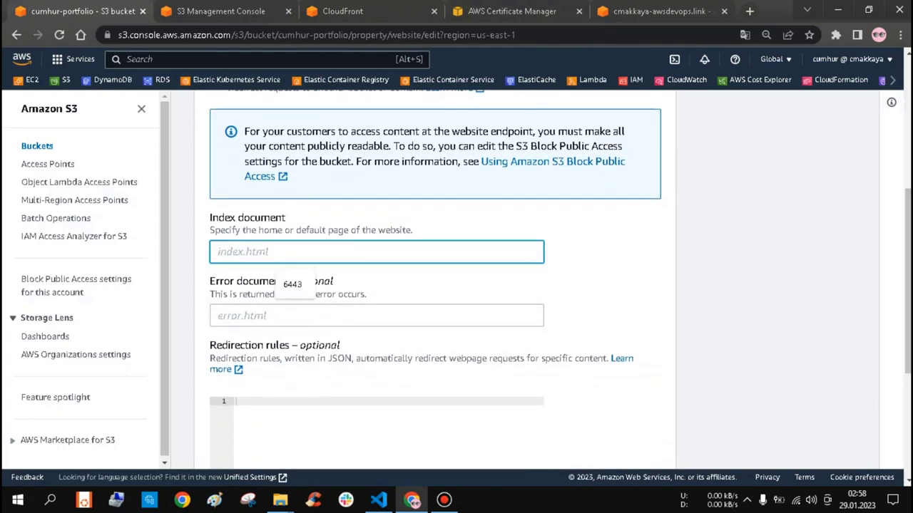
type("index")
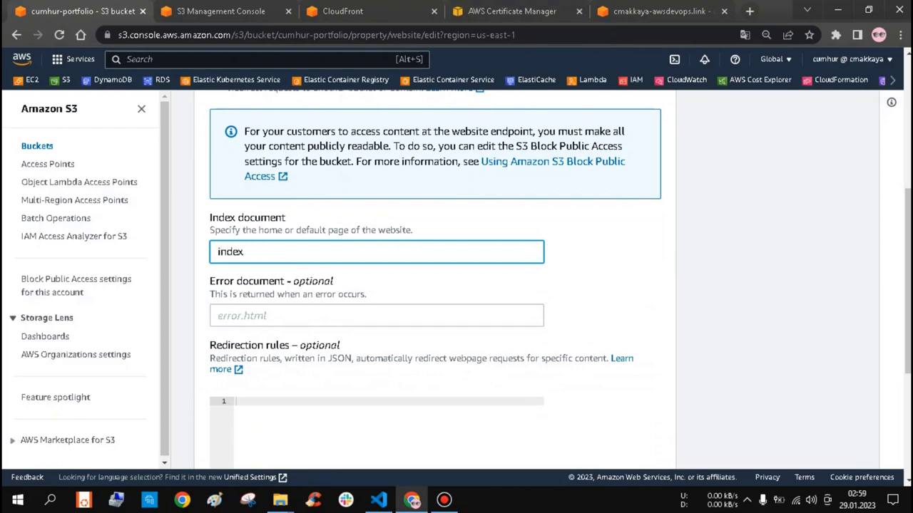
type(".html")
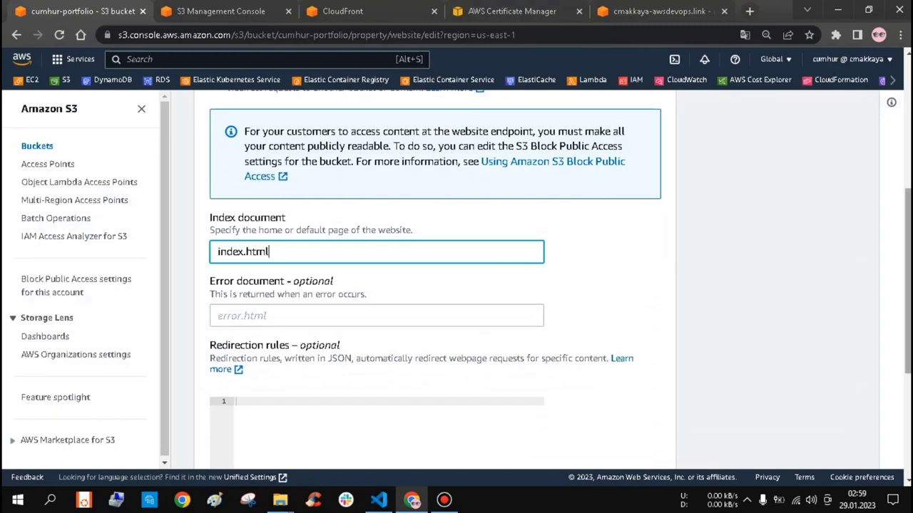
scroll(435, 285, "down", 4)
left_click(623, 445)
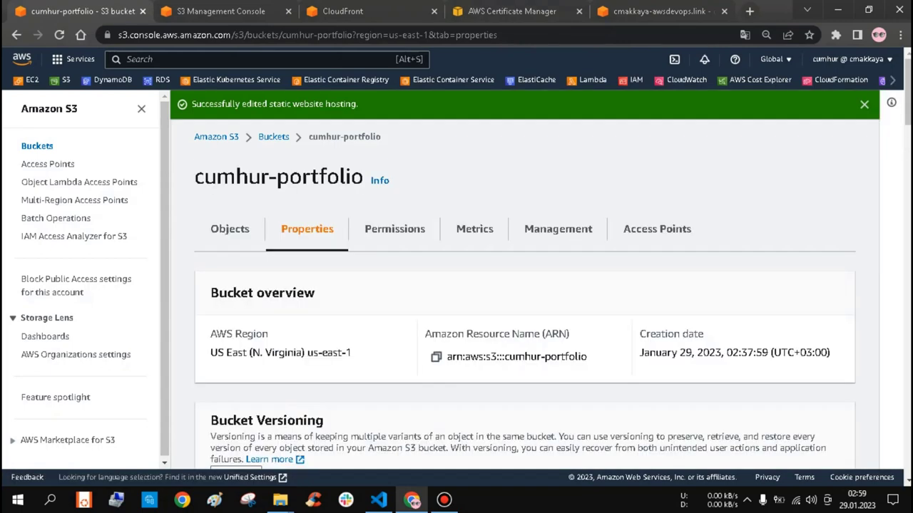
Open the bucket's Block public access settings under its permissions and turn off Block all public access.
left_click(394, 228)
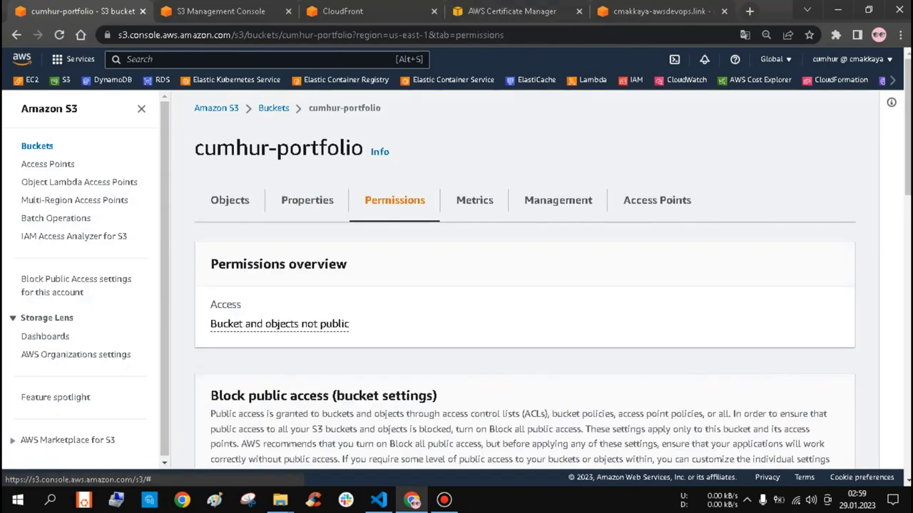
scroll(525, 285, "down", 3)
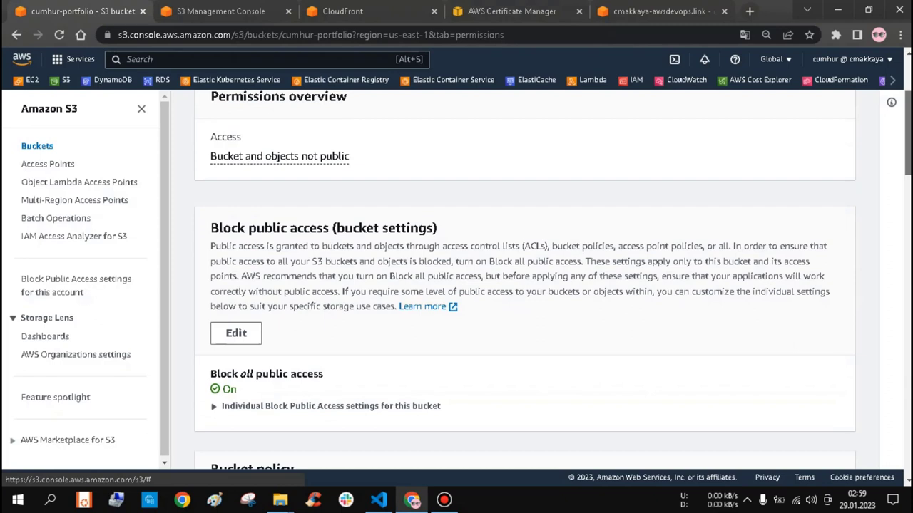
scroll(525, 285, "down", 2)
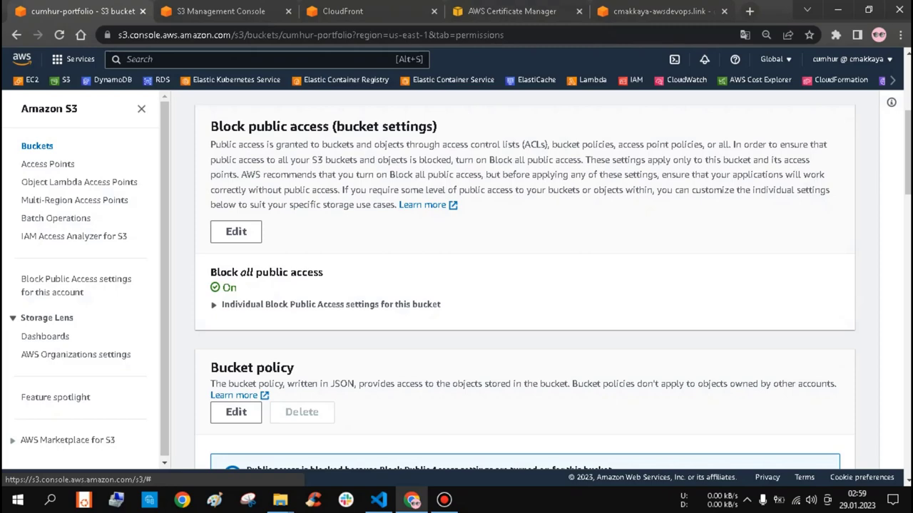
left_click(236, 231)
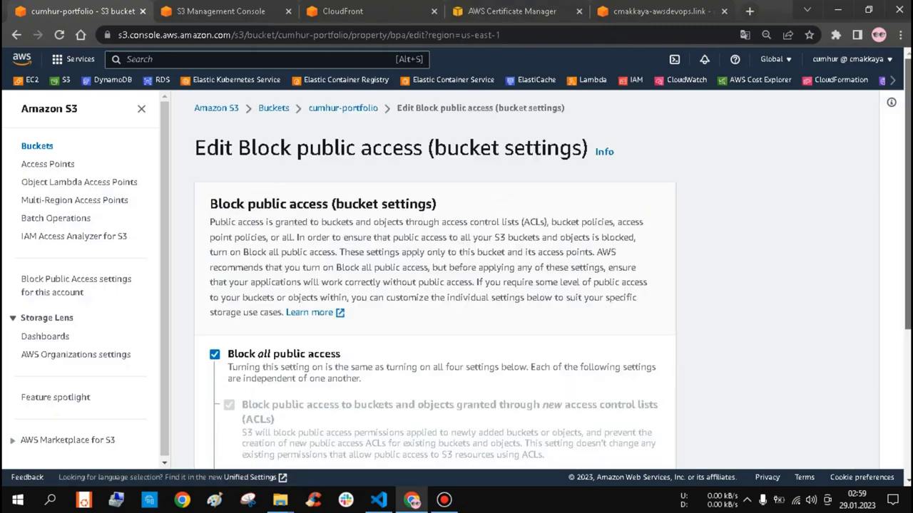
scroll(435, 278, "down", 2)
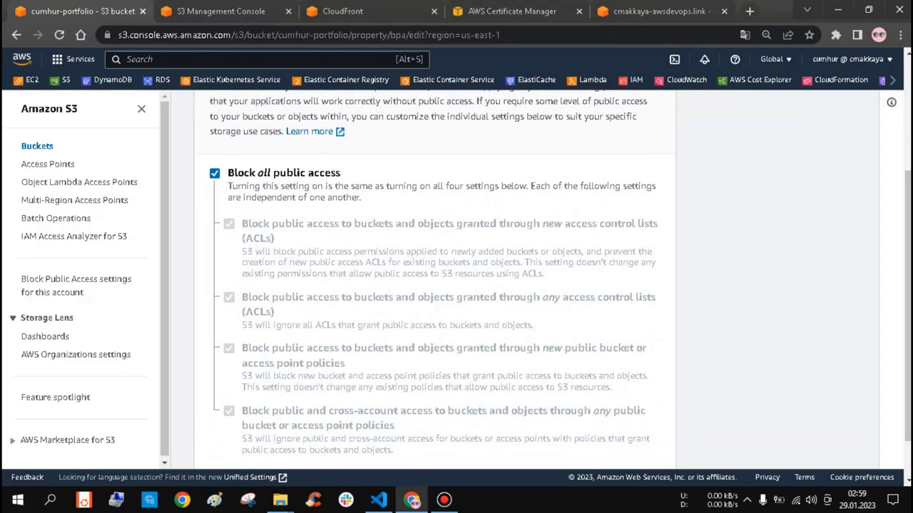
left_click(215, 173)
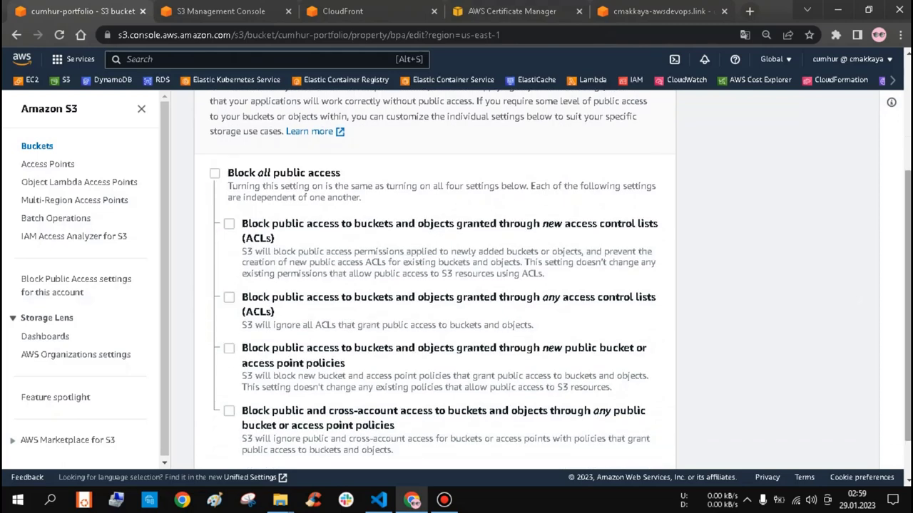
scroll(435, 278, "down", 1)
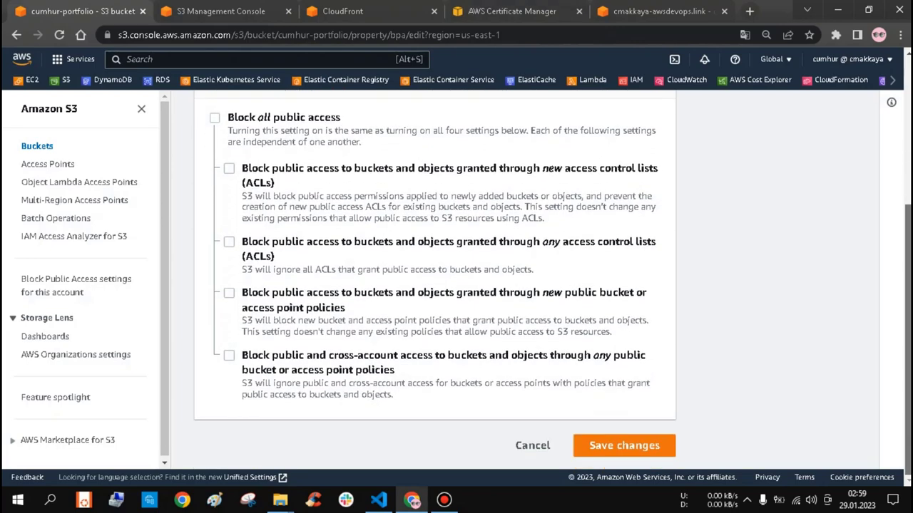
scroll(435, 278, "up", 1)
scroll(435, 278, "down", 1)
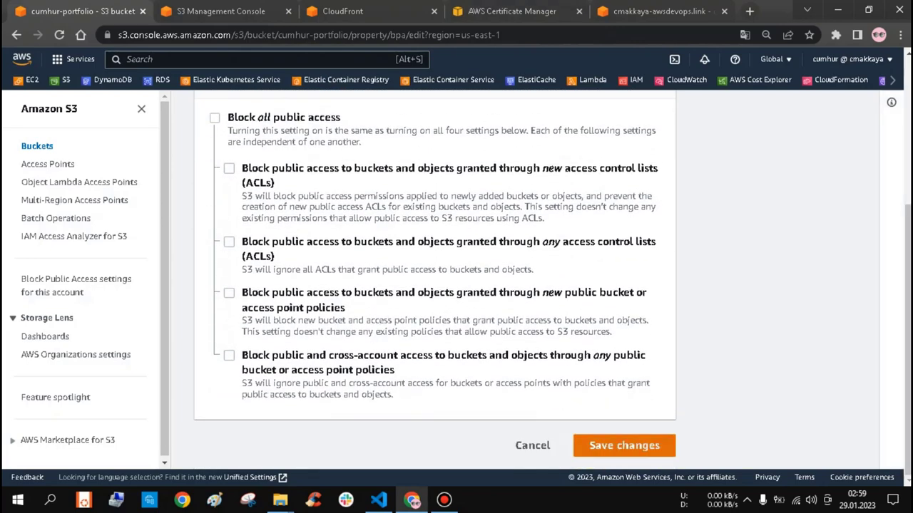
Save the Block public access changes and approve them by entering "confirm".
left_click(623, 445)
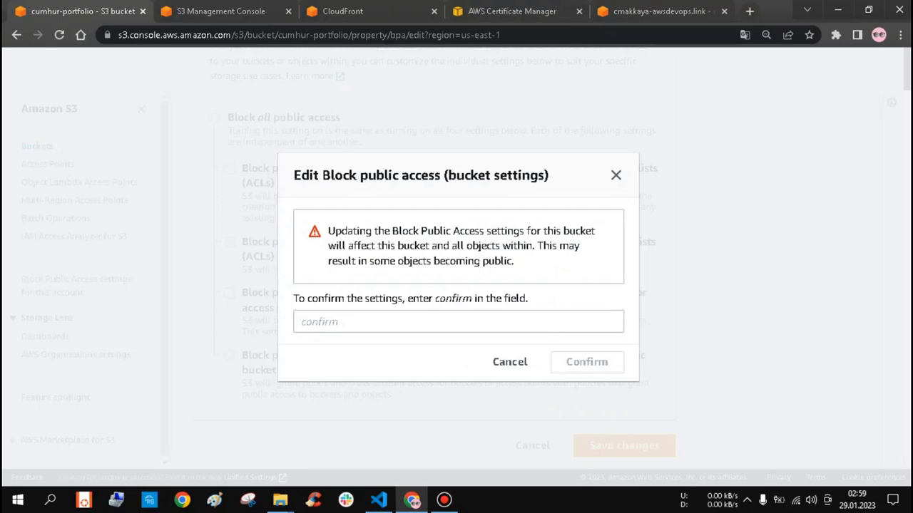
left_click(458, 322)
type("c0o")
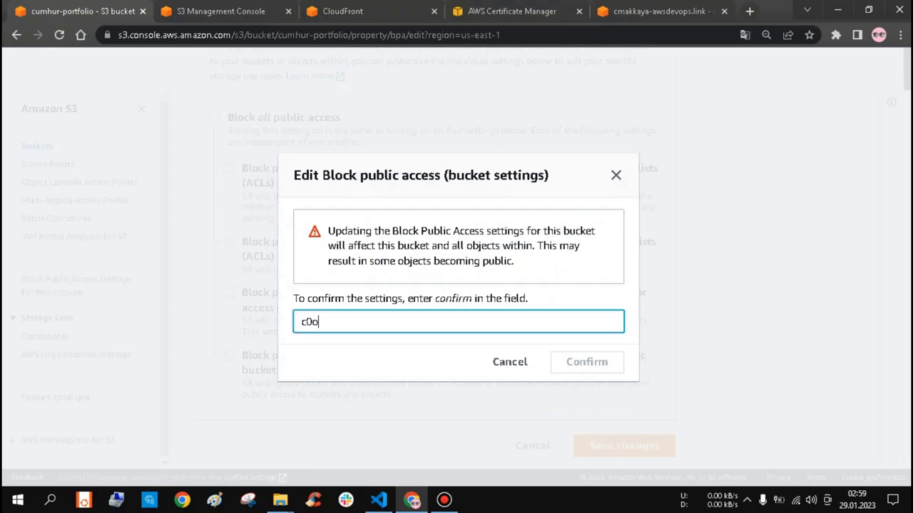
type("nfirm")
key("Left")
key("Left")
key("Left")
key("Left")
key("Left")
key("Left")
key("BackSpace")
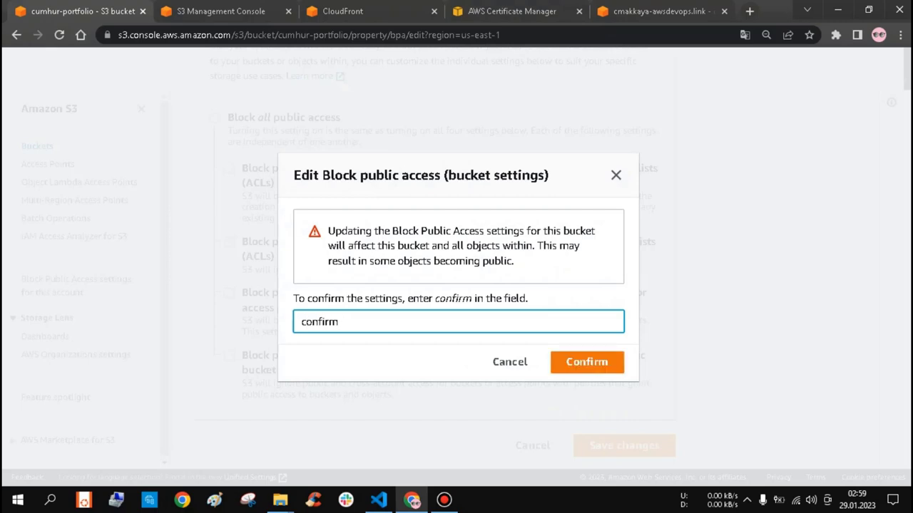
key("Return")
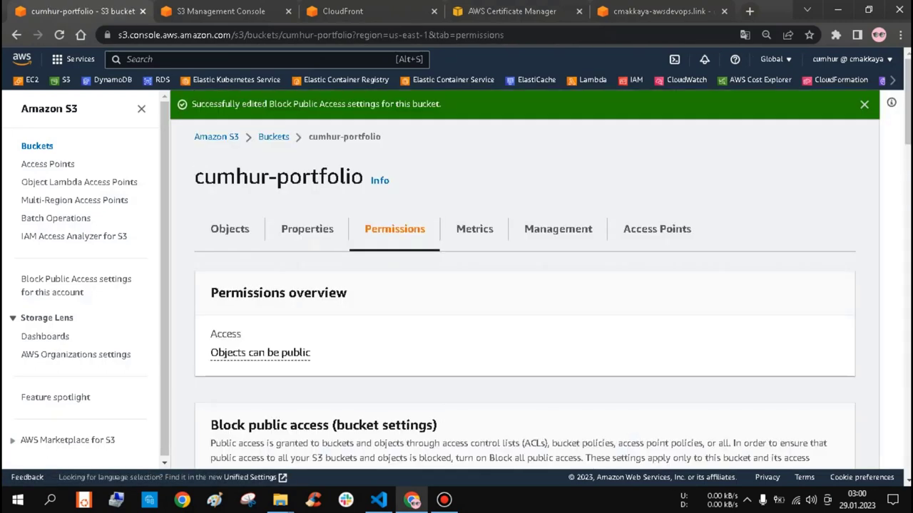
Open the bucket policy of cumhur-portfolio for editing from its permissions.
scroll(524, 285, "down", 1)
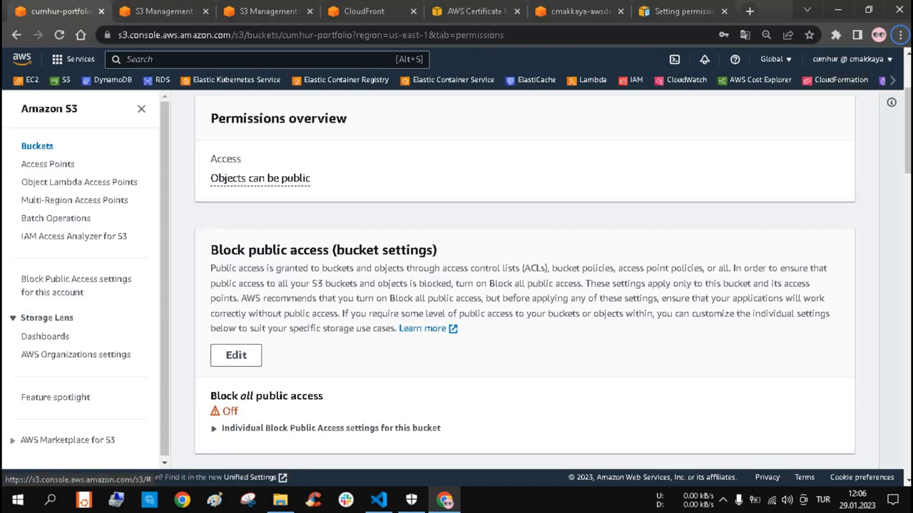
scroll(524, 285, "up", 2)
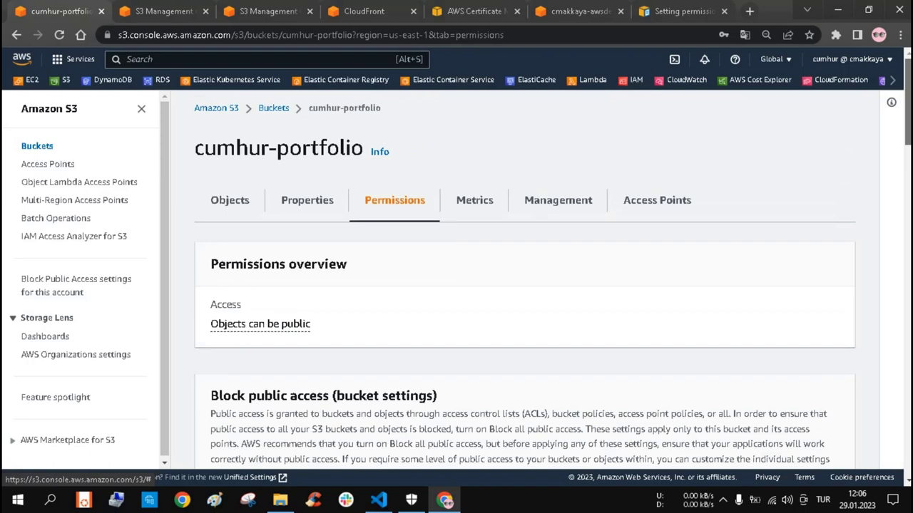
scroll(524, 285, "down", 7)
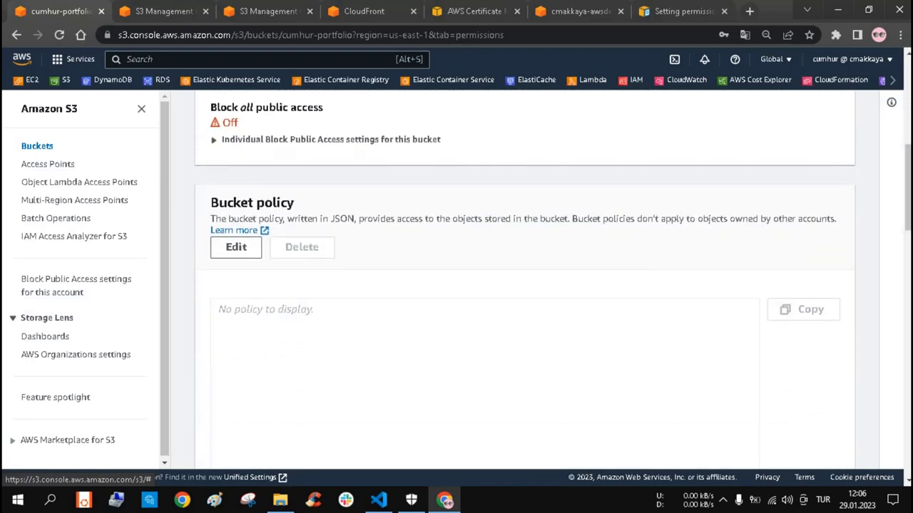
left_click(236, 247)
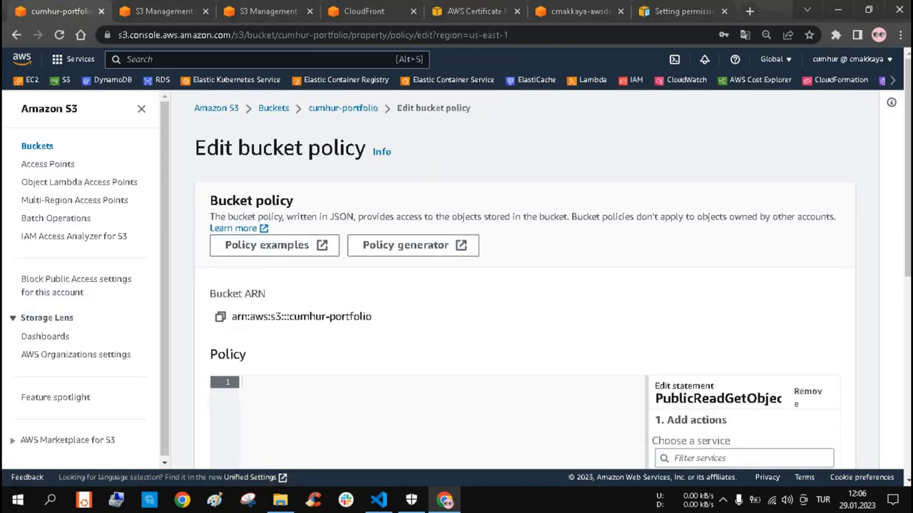
left_click_drag(907, 167, 907, 208)
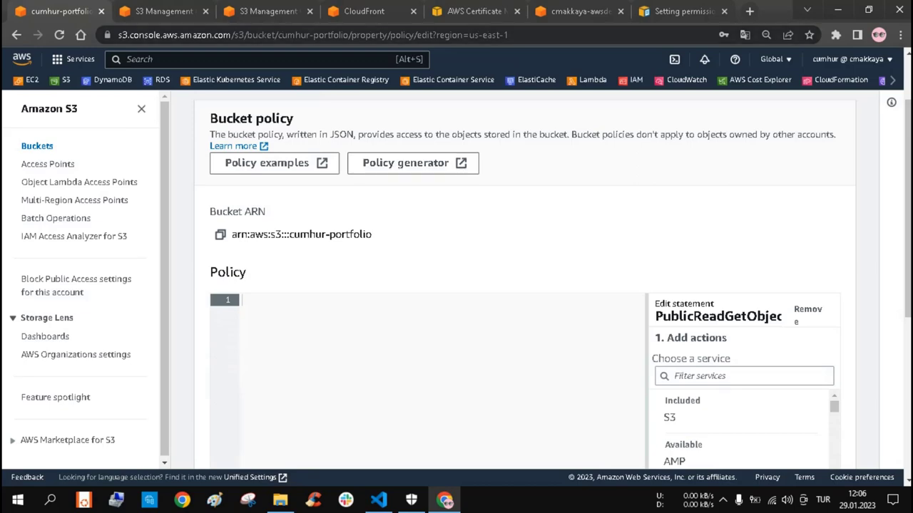
Copy the example PublicReadGetObject bucket policy from Step 2 of the AWS guide on setting permissions for website access.
key("ctrl+shift+Tab")
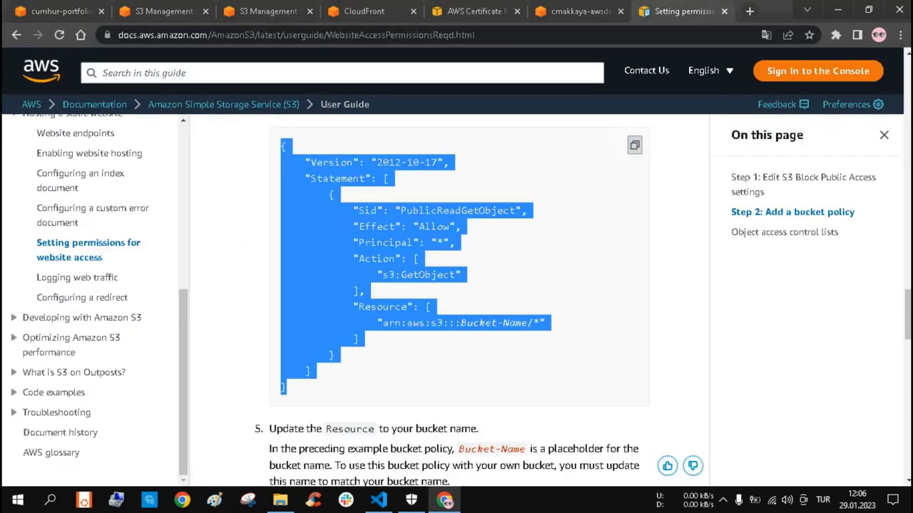
left_click(240, 241)
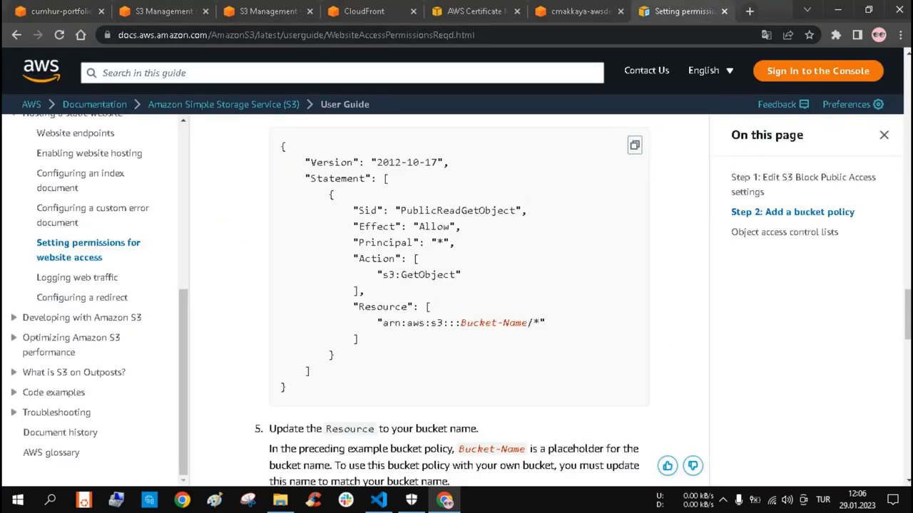
scroll(456, 299, "up", 5)
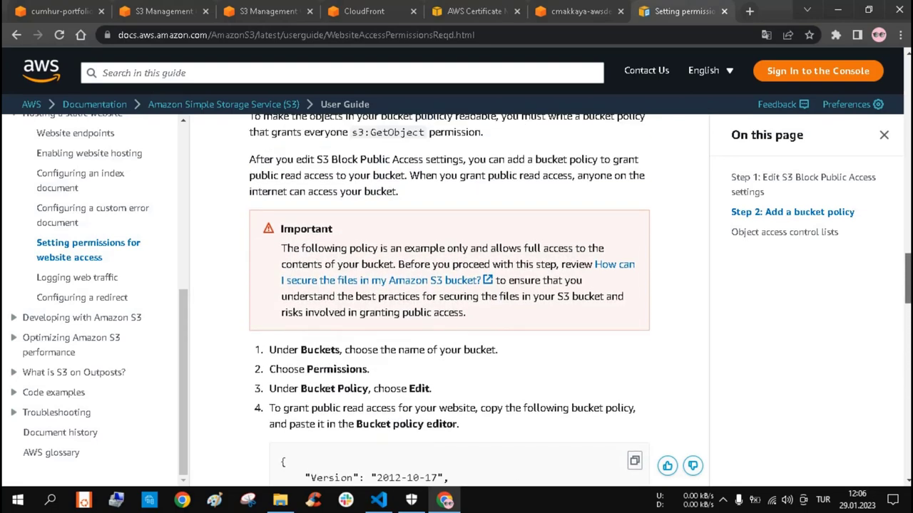
scroll(456, 299, "up", 2)
scroll(456, 299, "down", 1)
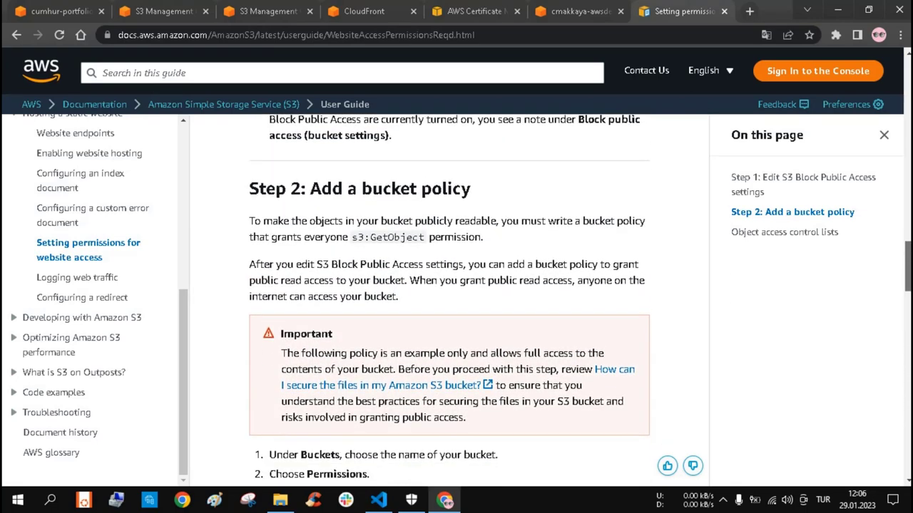
scroll(456, 300, "down", 1)
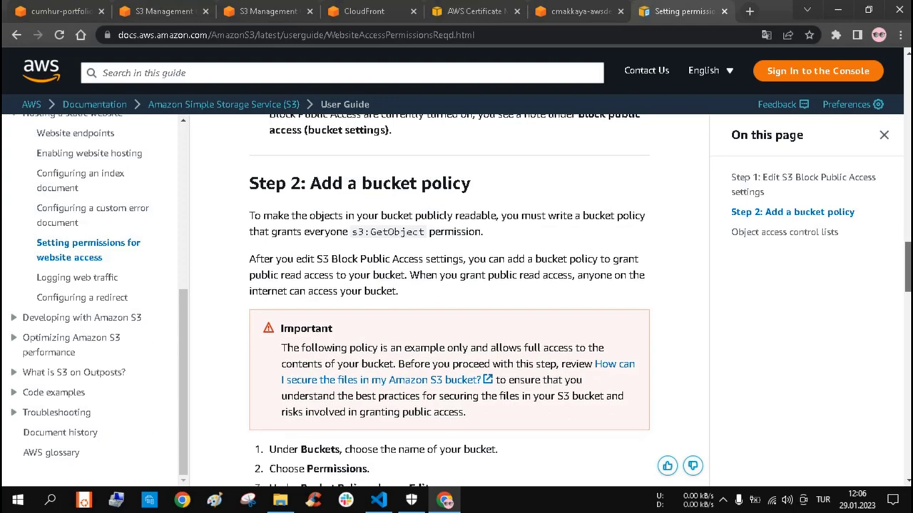
scroll(457, 299, "down", 4)
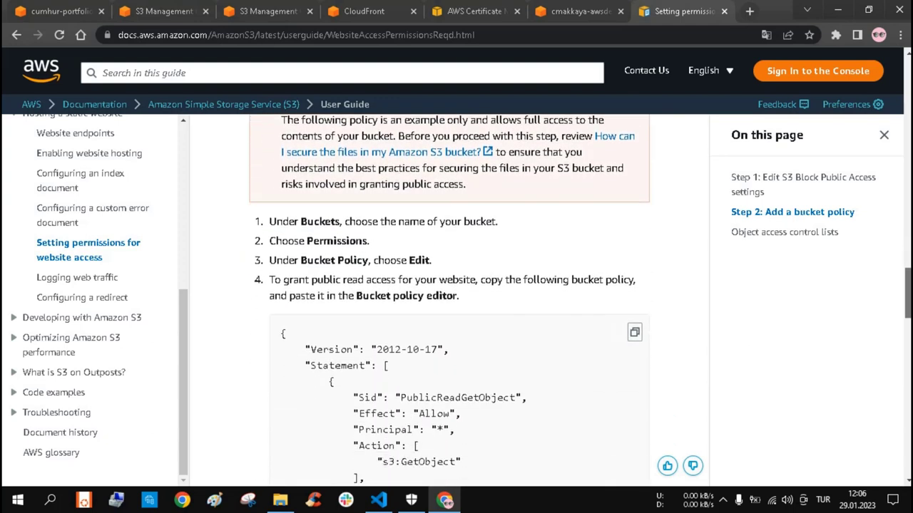
scroll(456, 299, "down", 1)
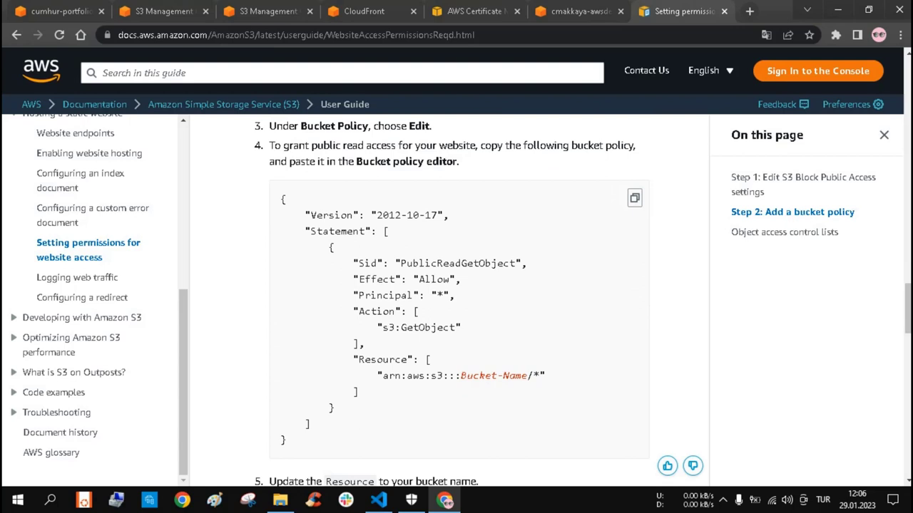
left_click_drag(281, 199, 285, 442)
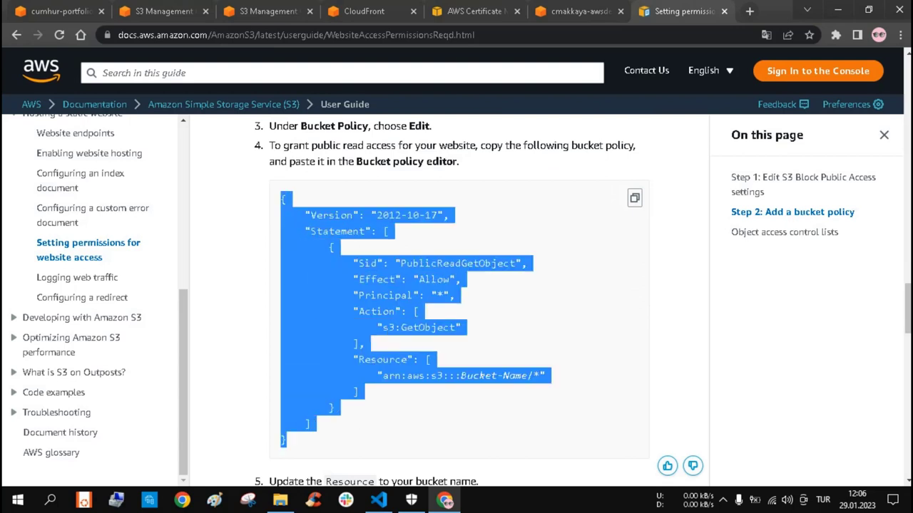
left_click(633, 198)
Paste the copied public-read policy into the empty bucket policy editor of cumhur-portfolio.
left_click(60, 12)
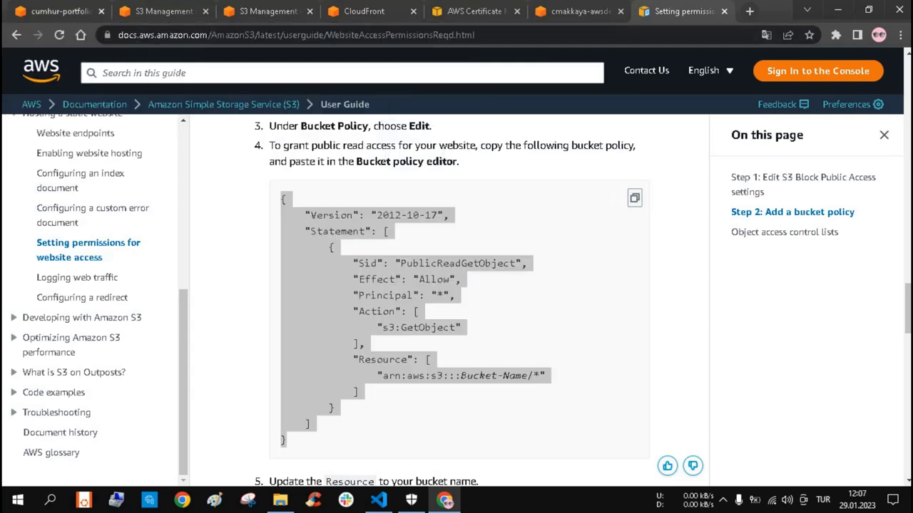
left_click(285, 302)
right_click(284, 305)
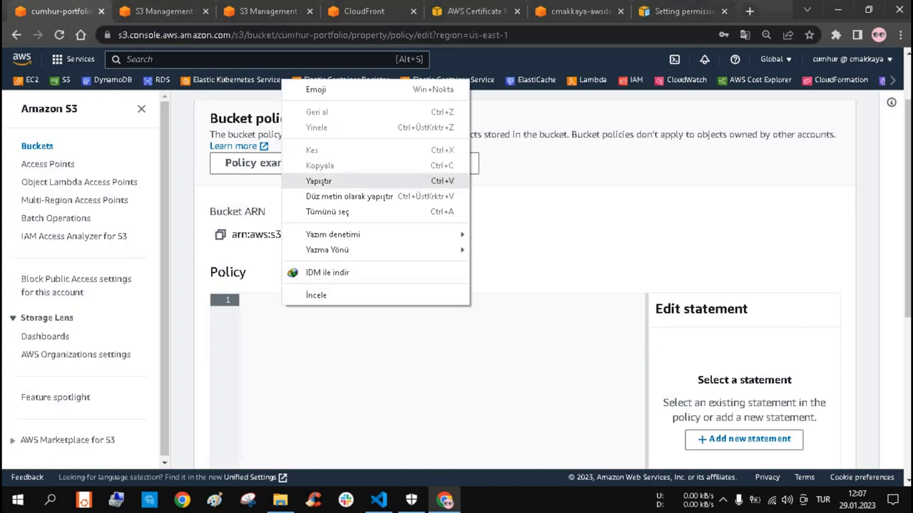
left_click(314, 181)
left_click_drag(907, 209, 907, 234)
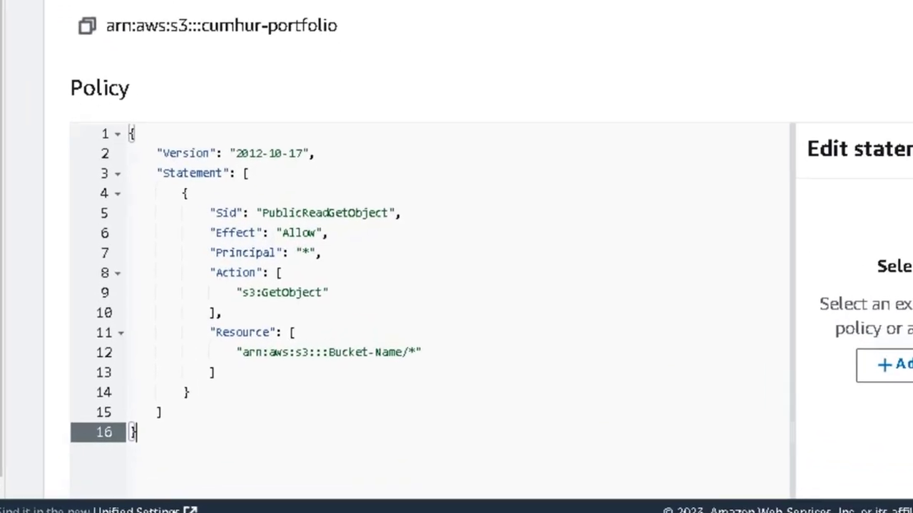
Replace the Bucket-Name placeholder in the policy's Resource ARN with cumhur-portfolio, keeping the trailing /*, and save the bucket policy.
left_click(366, 380)
left_click_drag(320, 346, 399, 346)
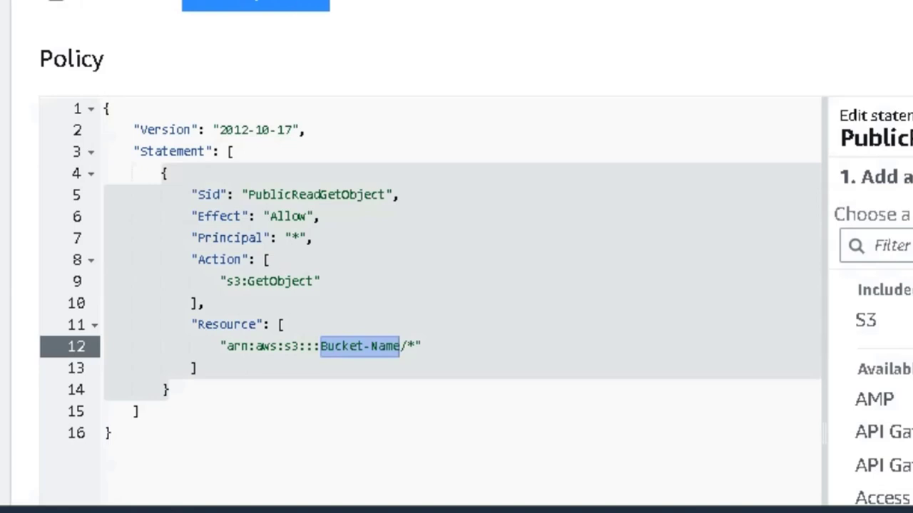
right_click(372, 347)
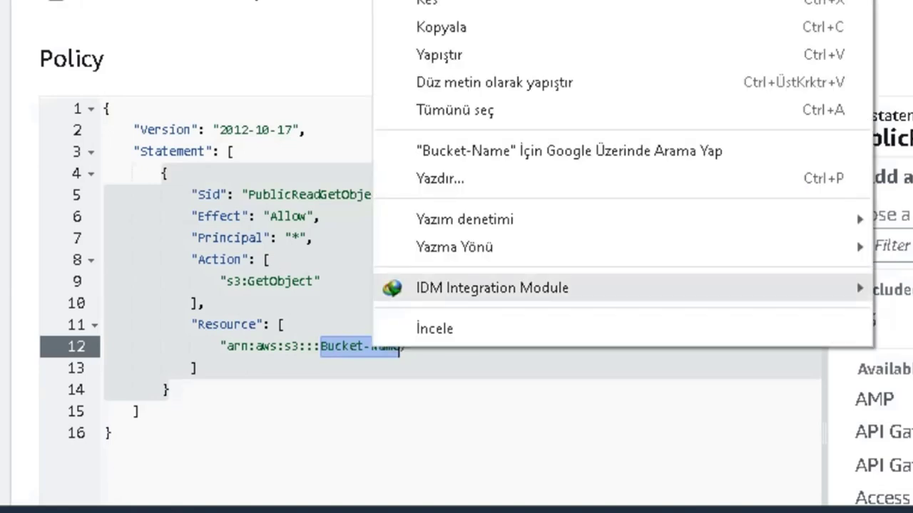
left_click(439, 54)
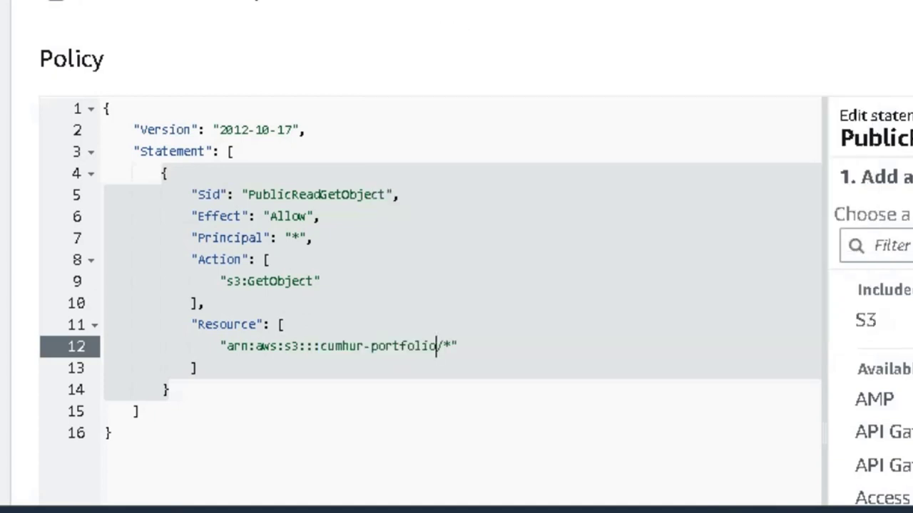
key("shift+Right")
key("shift+Right")
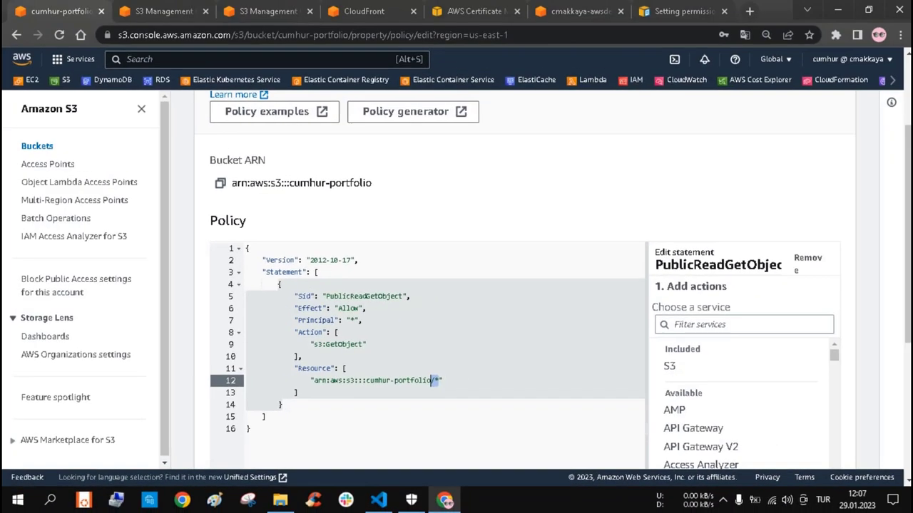
scroll(456, 286, "down", 4)
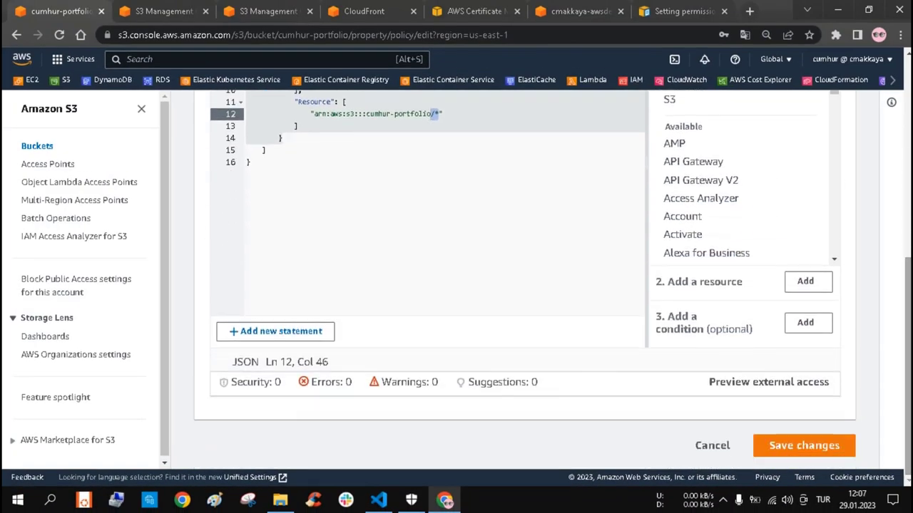
left_click(803, 445)
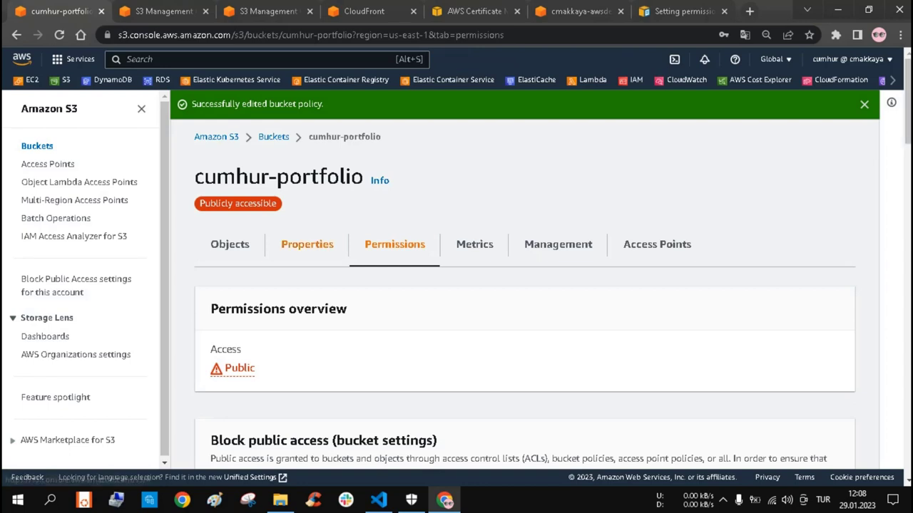
View the hosted site through the bucket website endpoint in the static website hosting properties and close the site again.
left_click(307, 244)
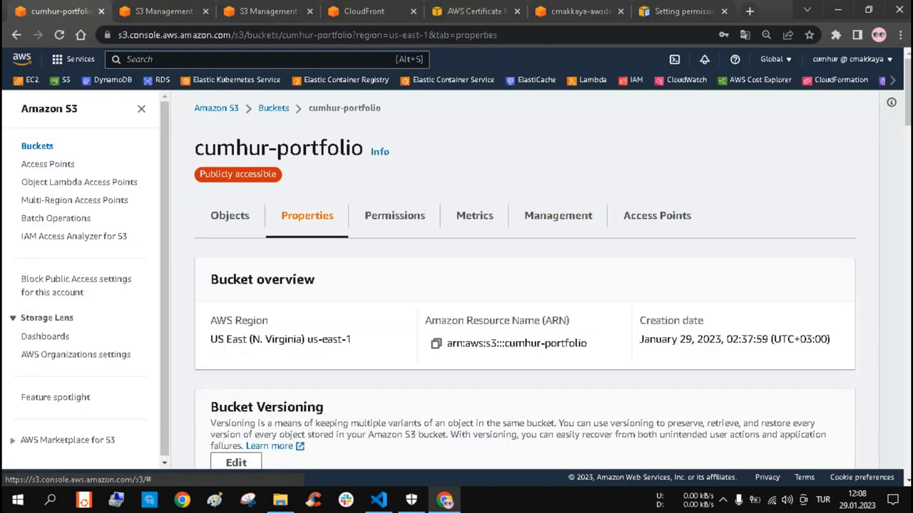
scroll(525, 286, "down", 20)
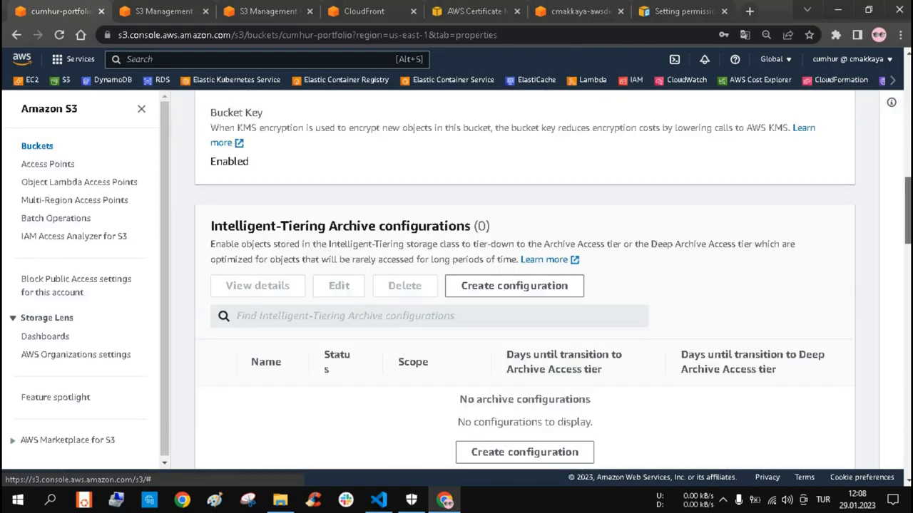
scroll(525, 285, "down", 10)
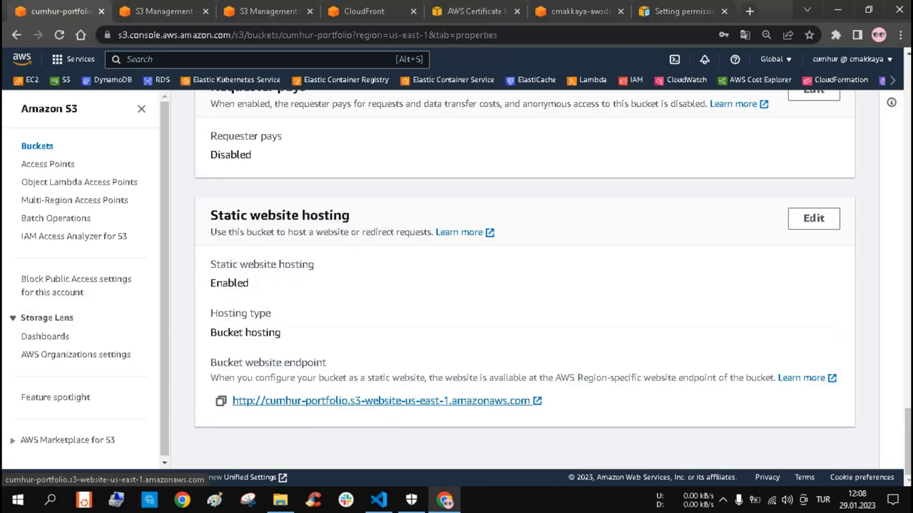
left_click(385, 400)
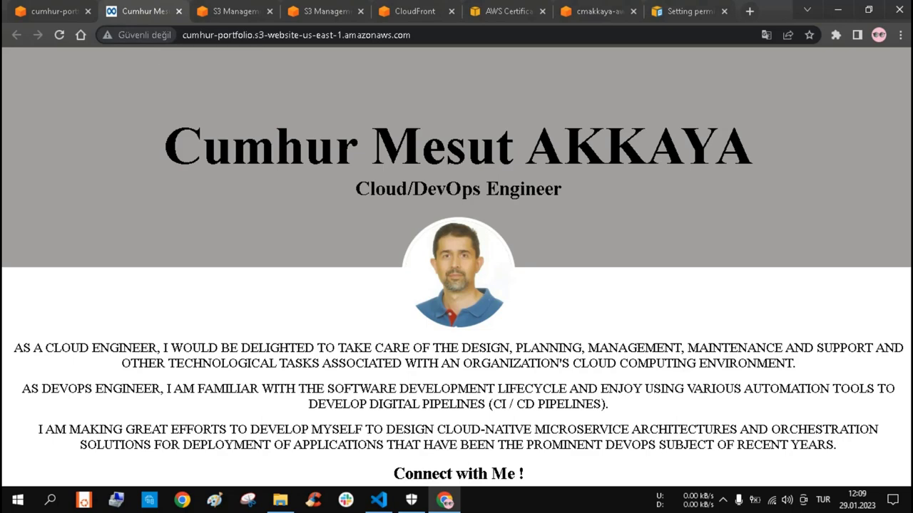
left_click(178, 11)
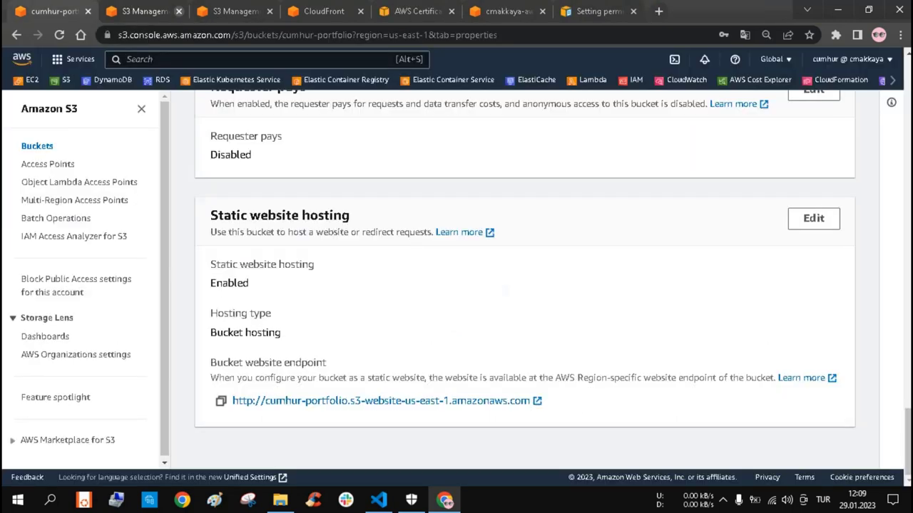
Examine the object overview of index.html among the bucket's objects and return to the cumhur-portfolio object list.
scroll(506, 293, "up", 15)
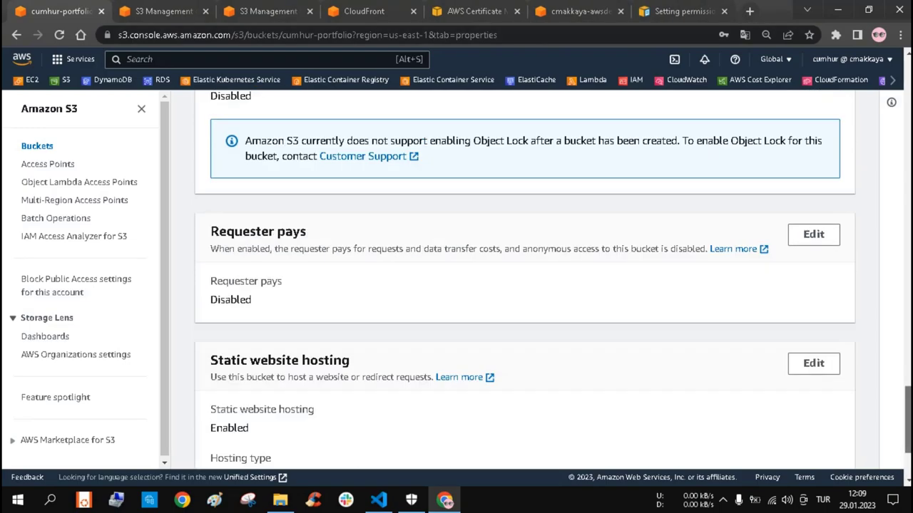
scroll(524, 278, "up", 10)
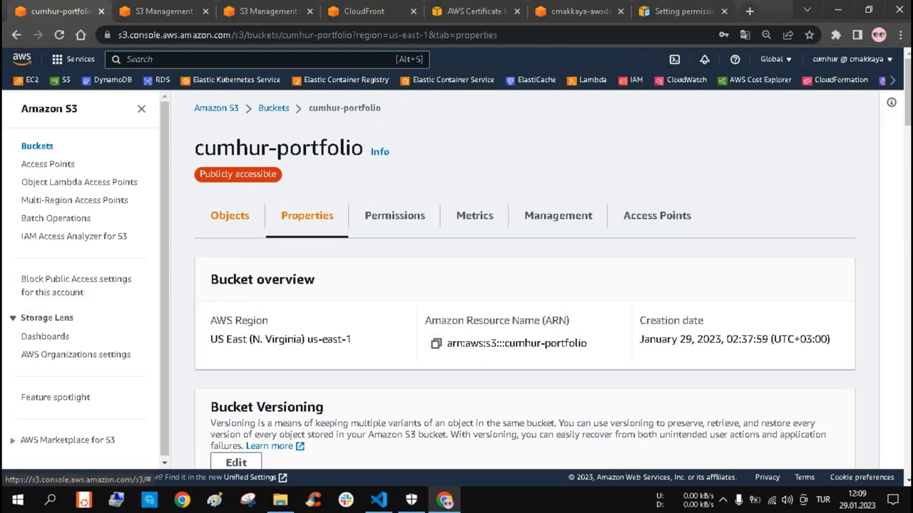
left_click(229, 216)
scroll(524, 285, "down", 3)
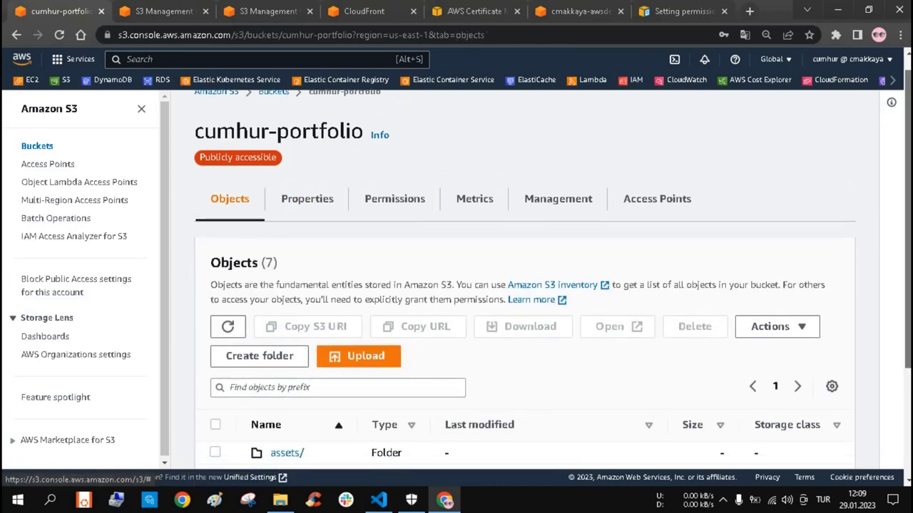
left_click(295, 340)
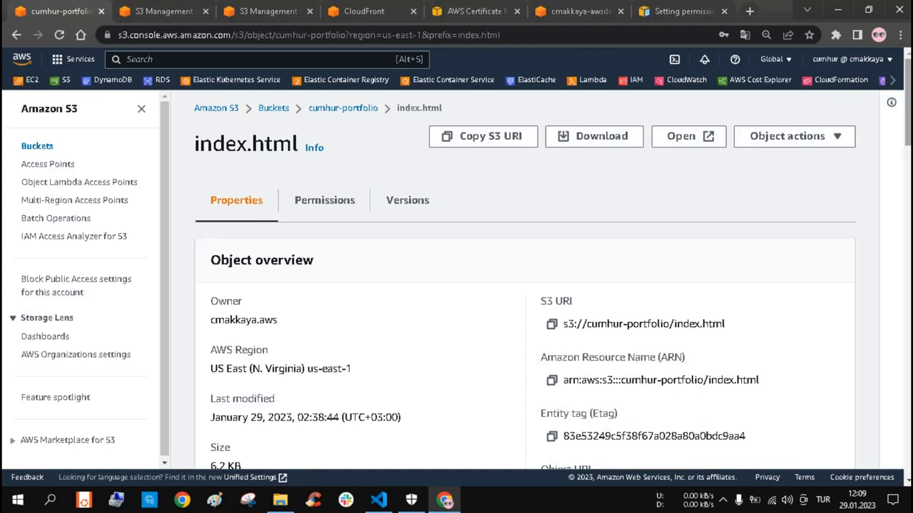
scroll(524, 285, "down", 4)
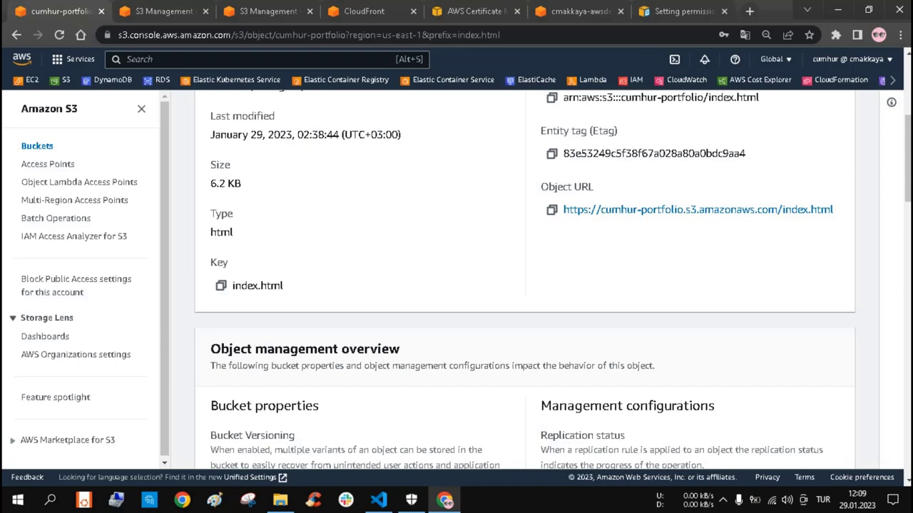
scroll(483, 136, "up", 4)
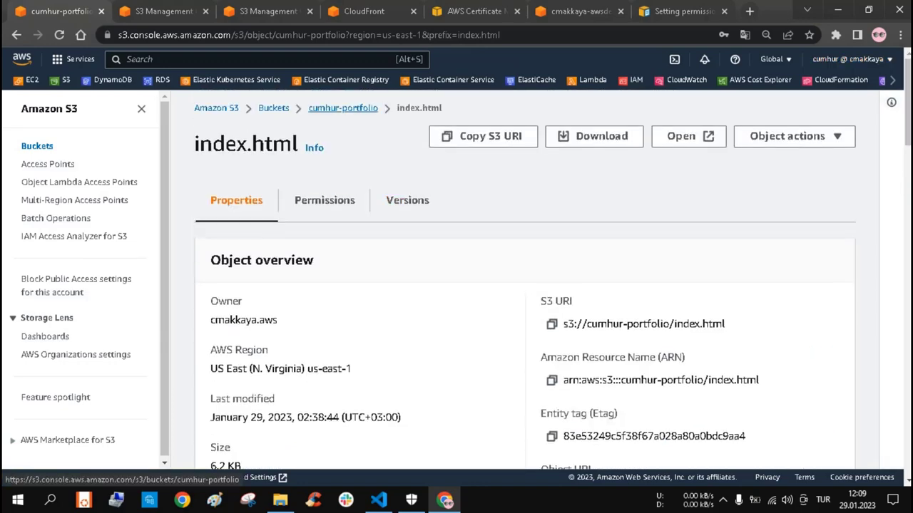
left_click(343, 108)
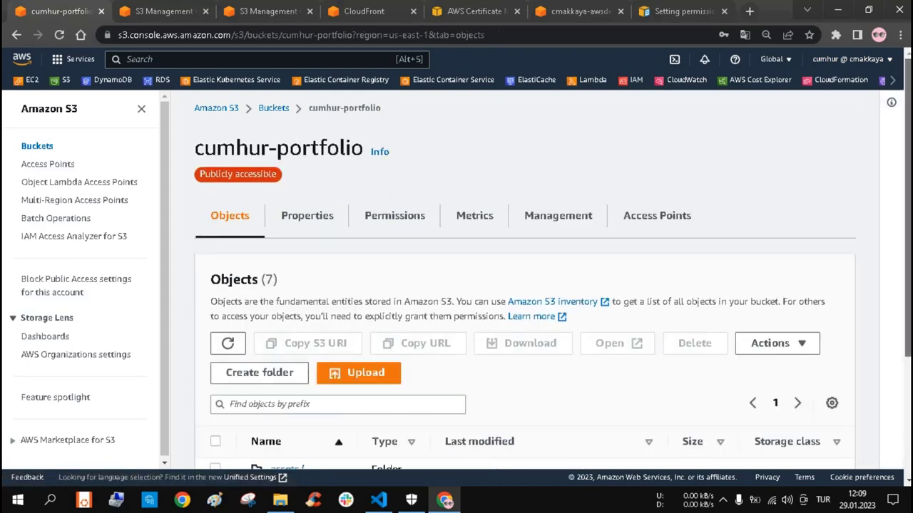
scroll(525, 279, "down", 1)
scroll(524, 278, "down", 3)
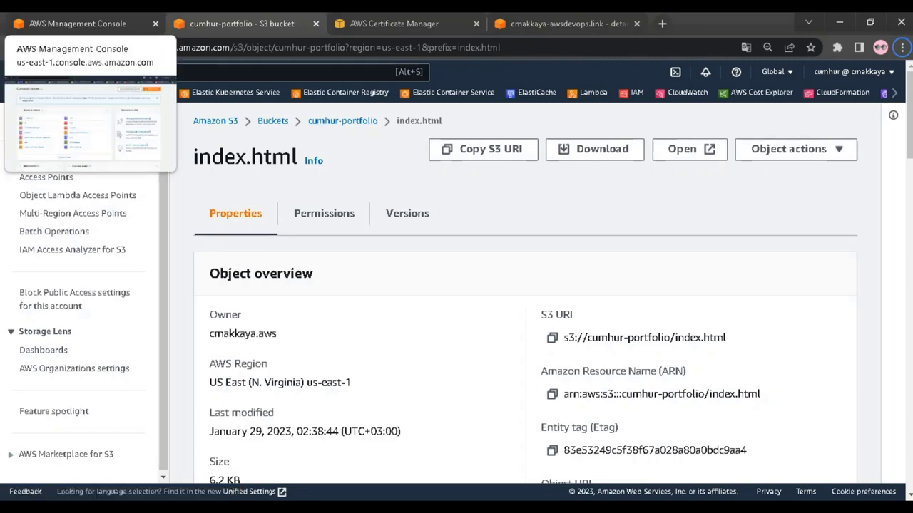
Go to the CloudFront service from the AWS console home and start creating a distribution.
left_click(78, 24)
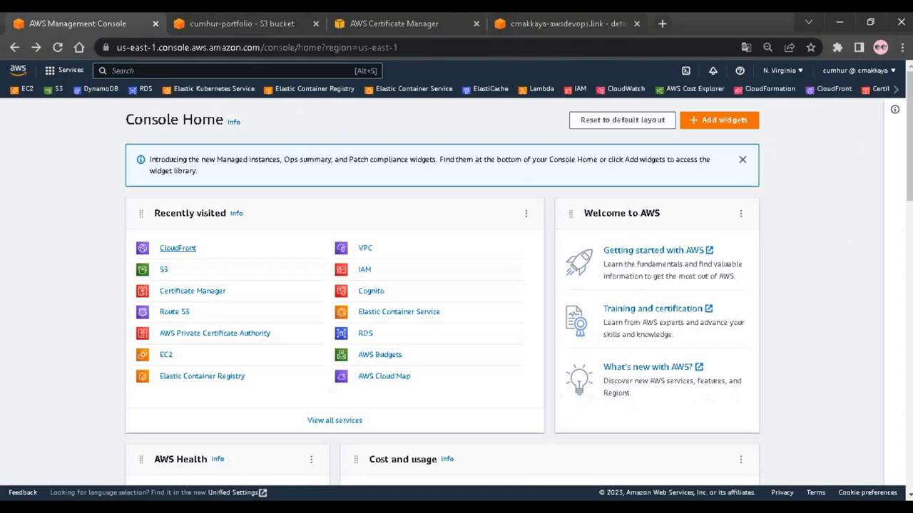
left_click(178, 248)
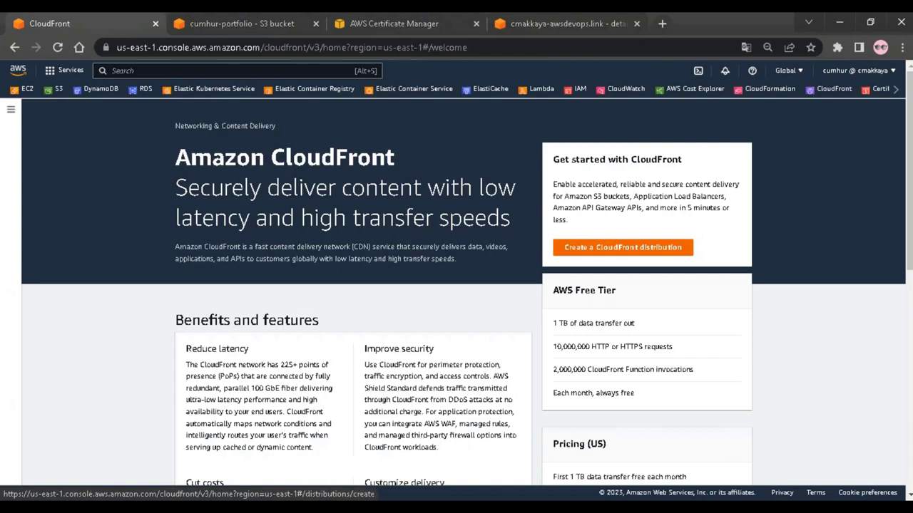
left_click(623, 248)
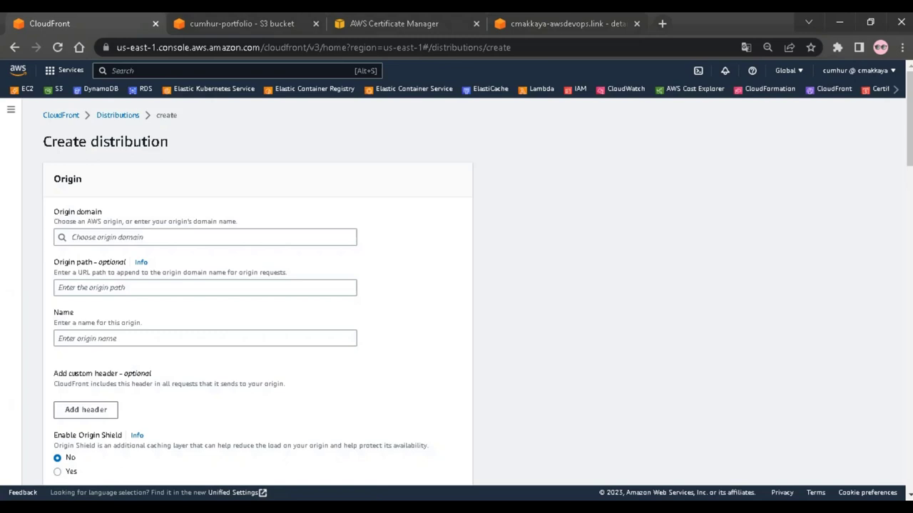
Set the distribution's origin domain to the cumhur-portfolio S3 bucket and switch it to the bucket's website endpoint.
left_click(204, 237)
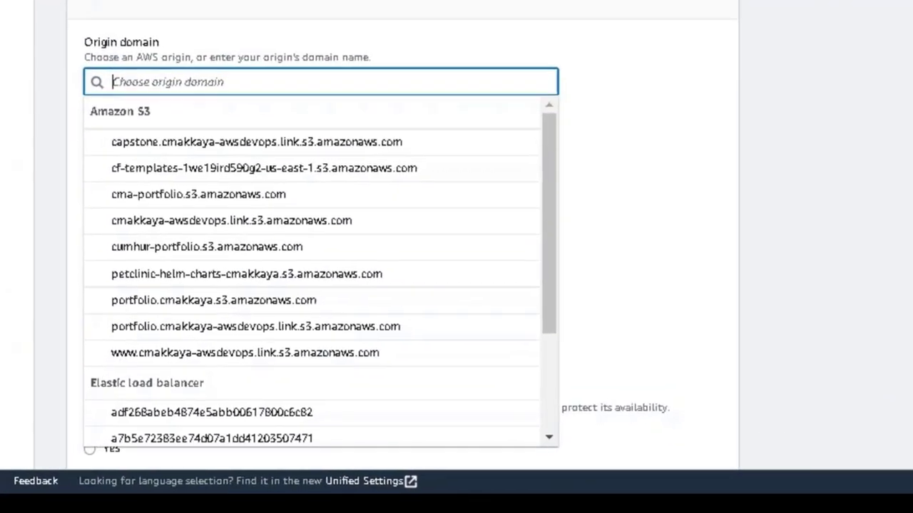
key("Down")
key("Down")
key("Down")
key("Down")
key("Down")
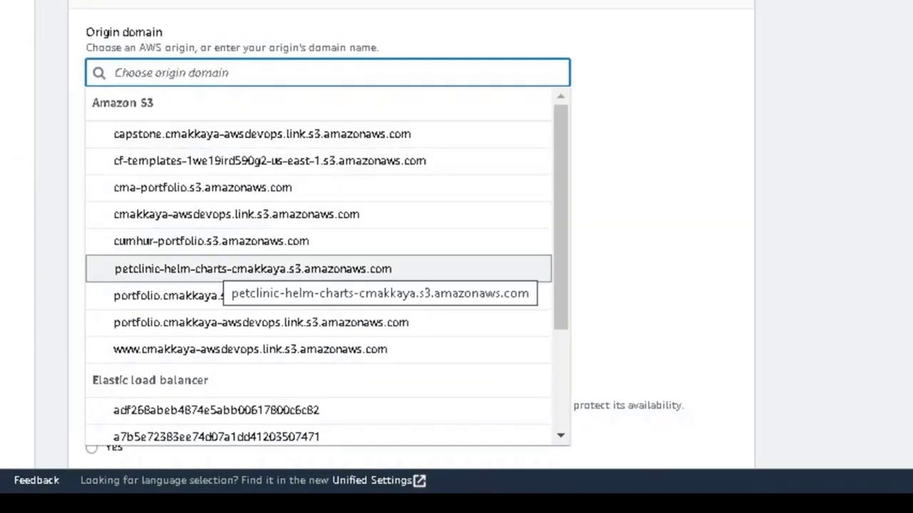
key("Up")
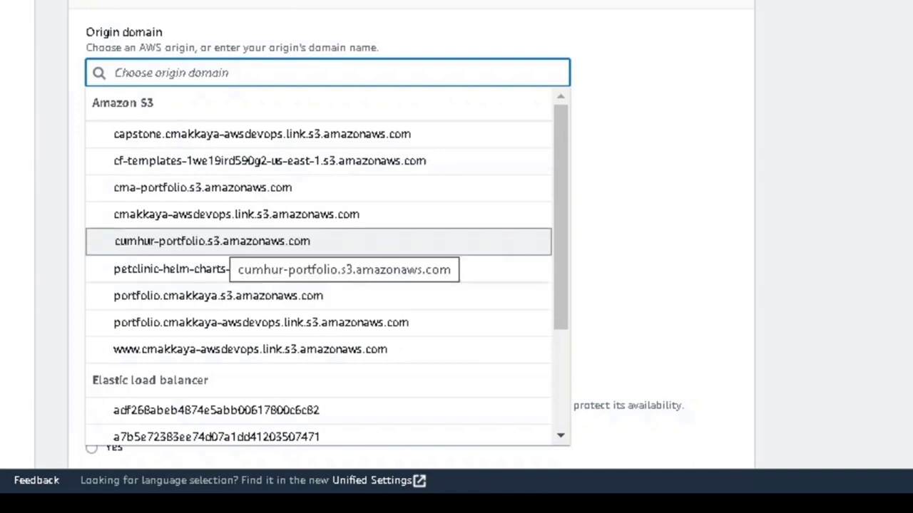
key("Return")
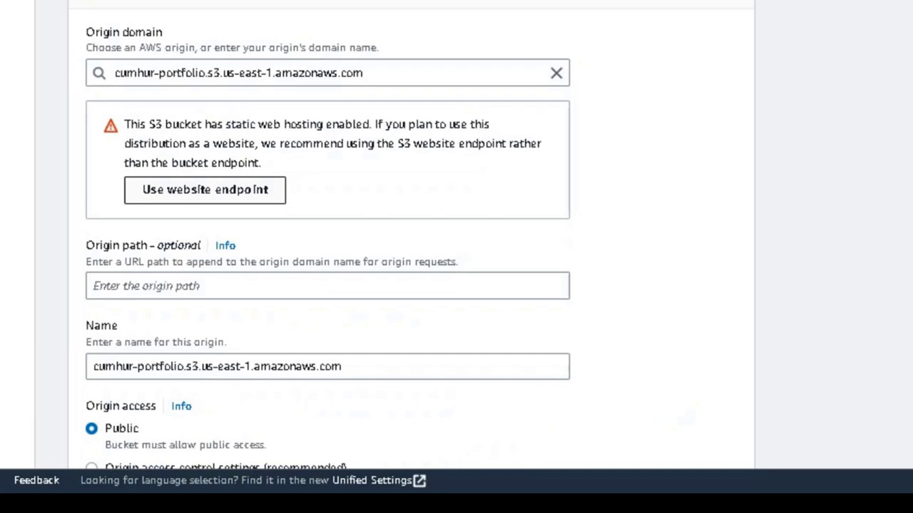
left_click(204, 190)
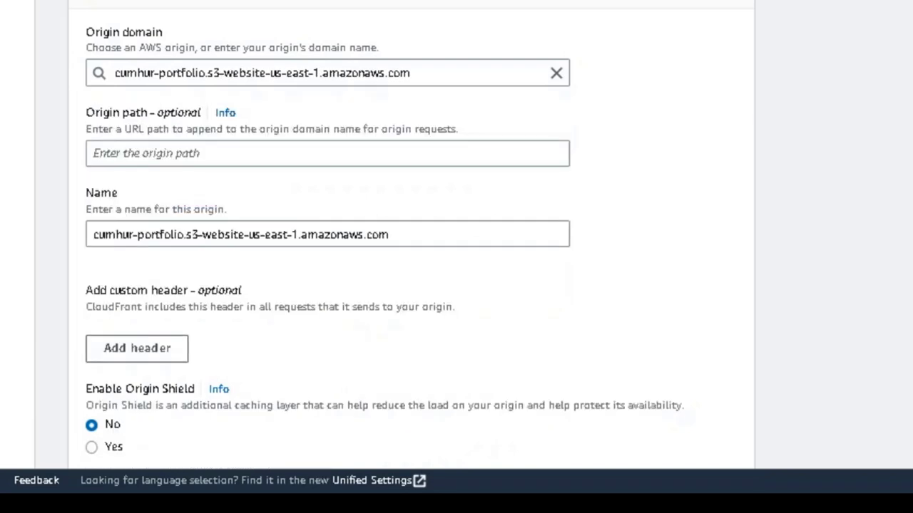
Compare the origin domain with the bucket website endpoint in cumhur-portfolio's static website hosting properties and copy that endpoint.
left_click(252, 73)
double_click(245, 73)
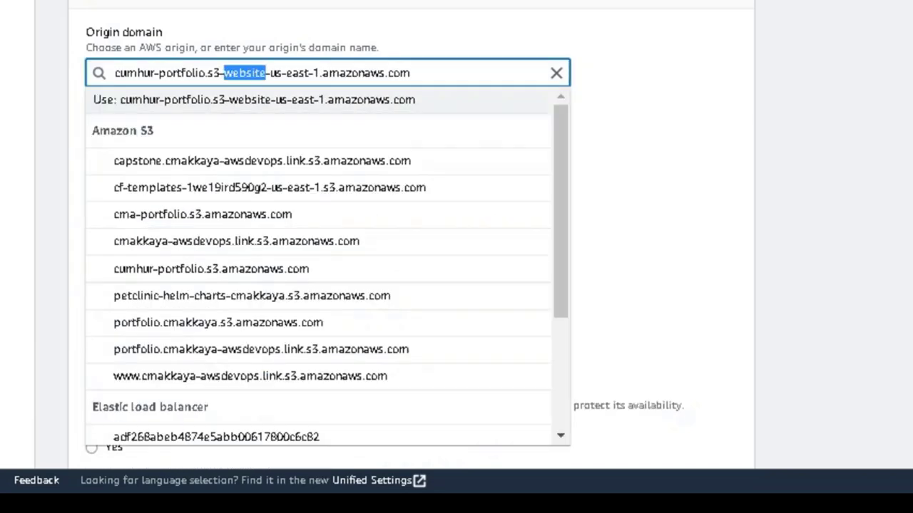
key("Escape")
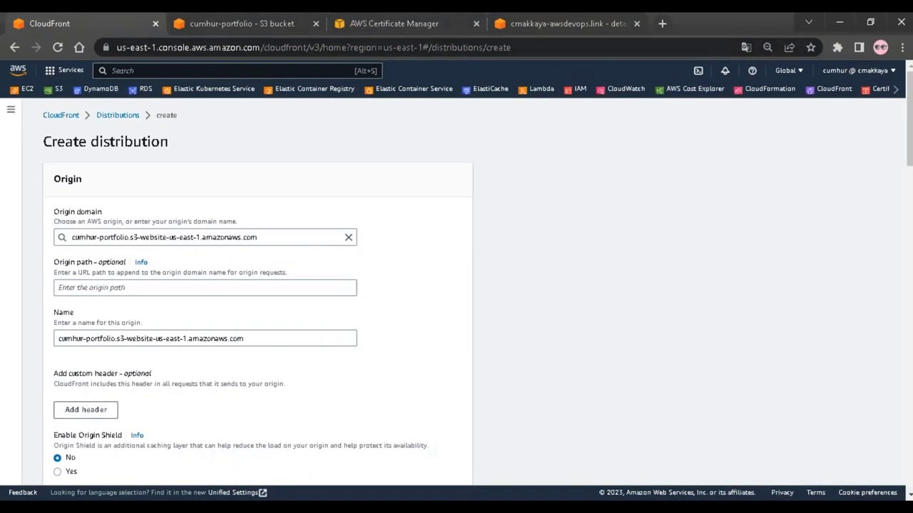
left_click(242, 24)
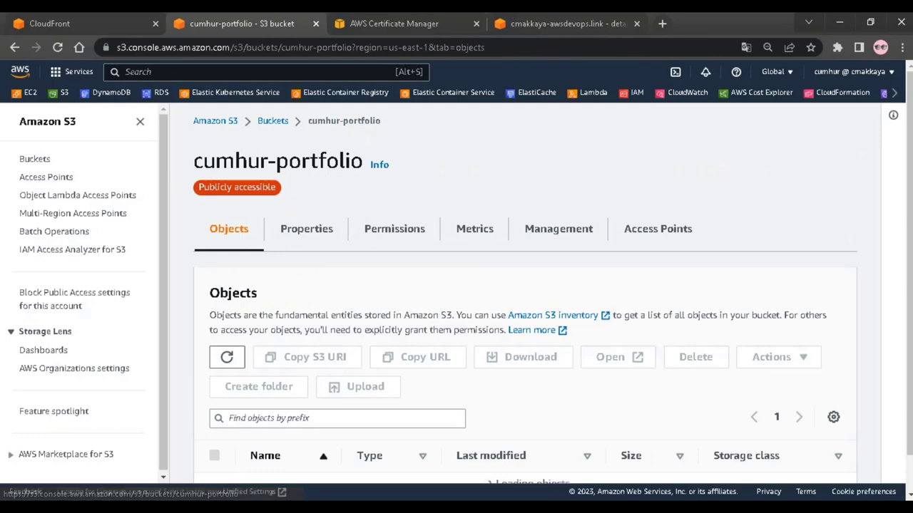
left_click(306, 229)
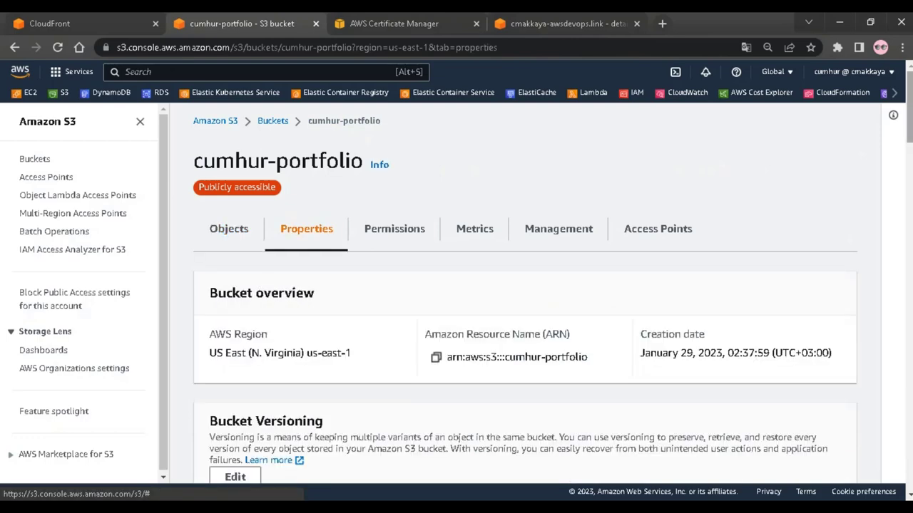
scroll(307, 228, "down", 20)
scroll(525, 285, "down", 3)
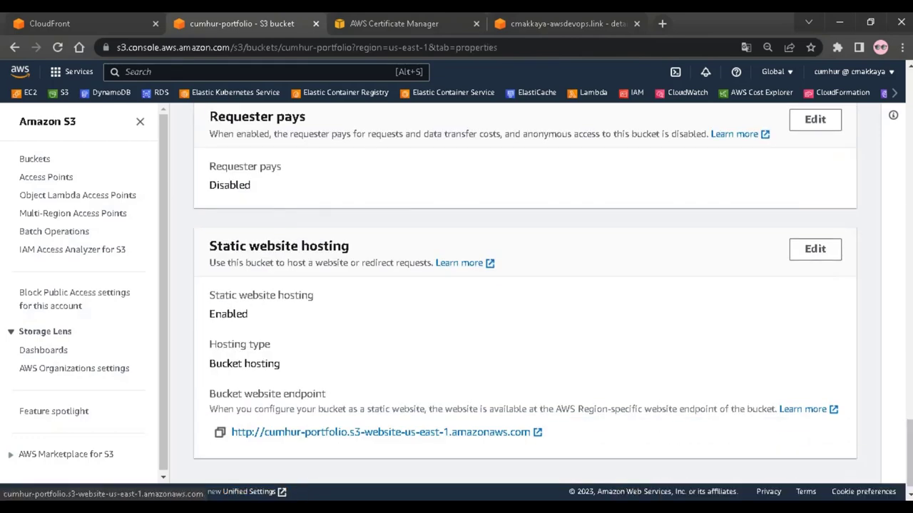
left_click(219, 432)
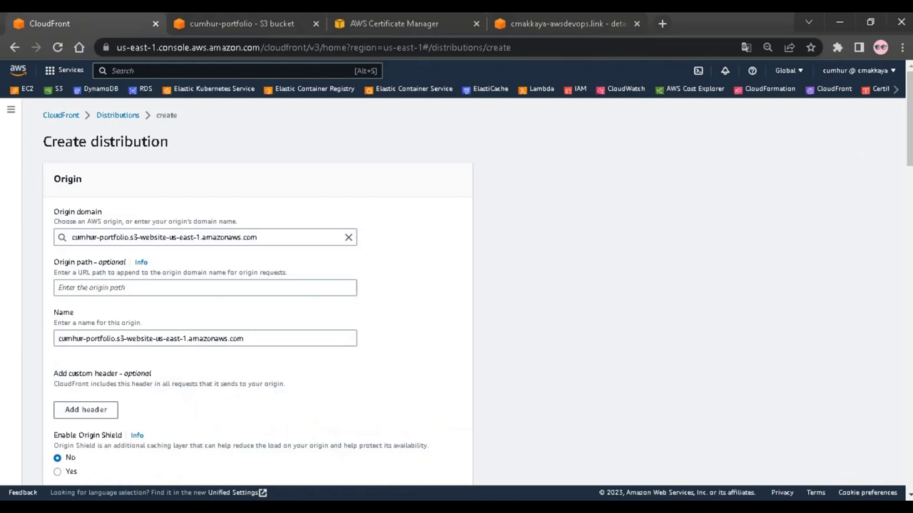
Leave the origin path empty and set the default cache behavior's viewer protocol policy to Redirect HTTP to HTTPS.
left_click(58, 287)
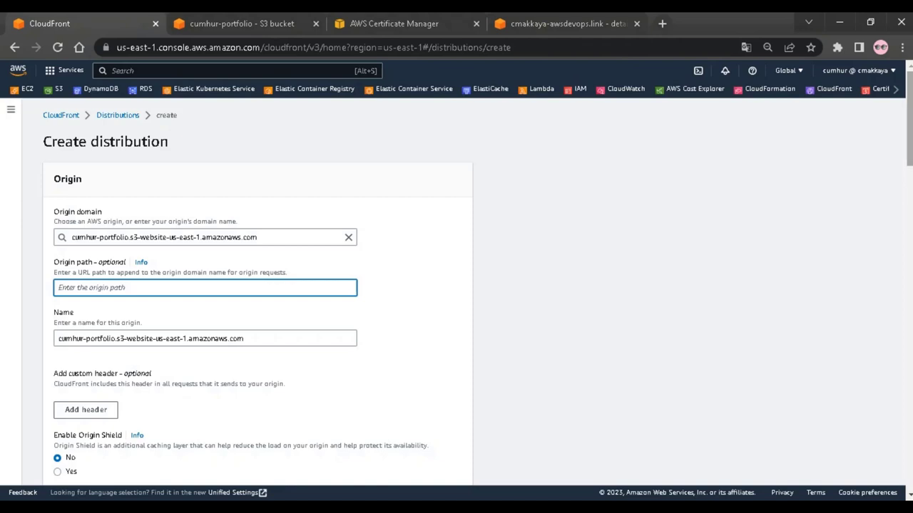
scroll(256, 285, "down", 1)
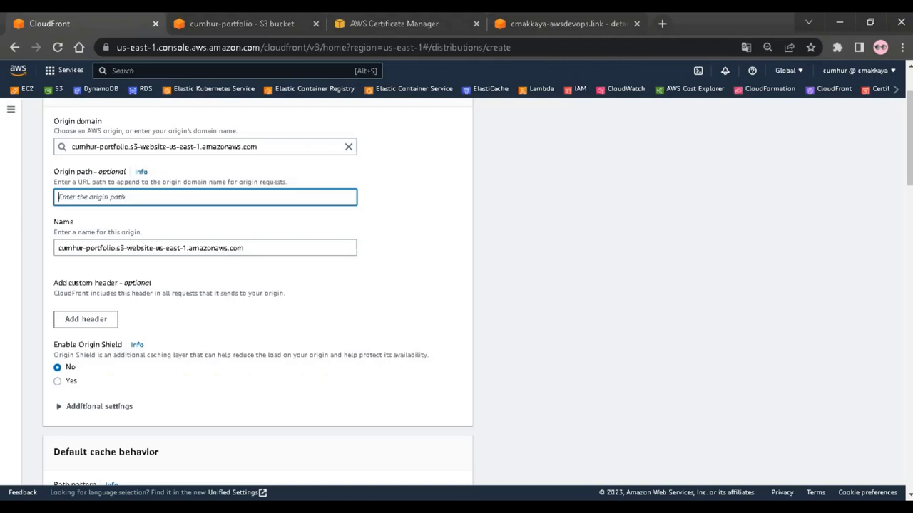
scroll(470, 289, "down", 1)
scroll(470, 288, "down", 2)
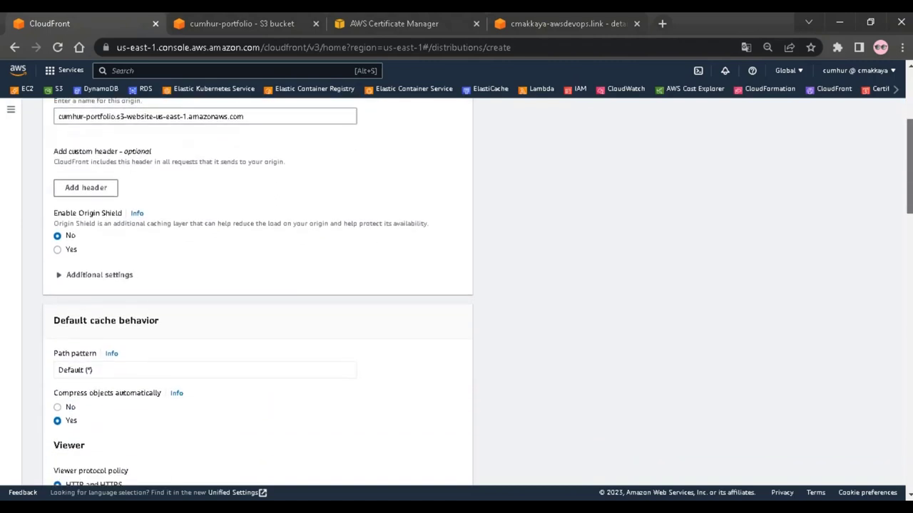
scroll(471, 289, "down", 1)
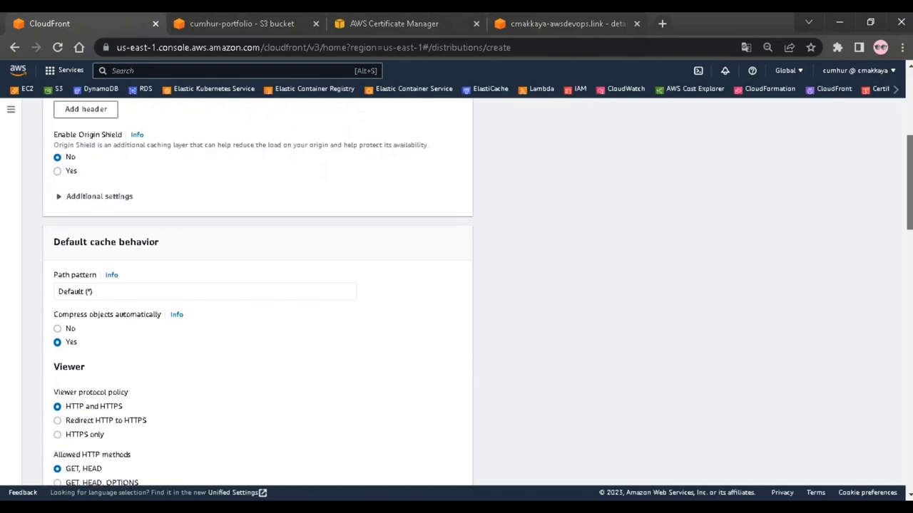
scroll(470, 289, "down", 1)
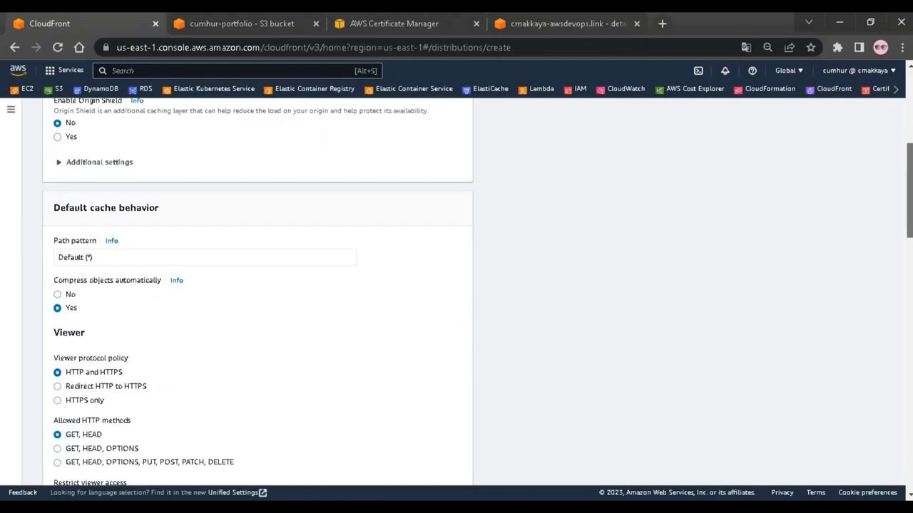
scroll(471, 288, "down", 2)
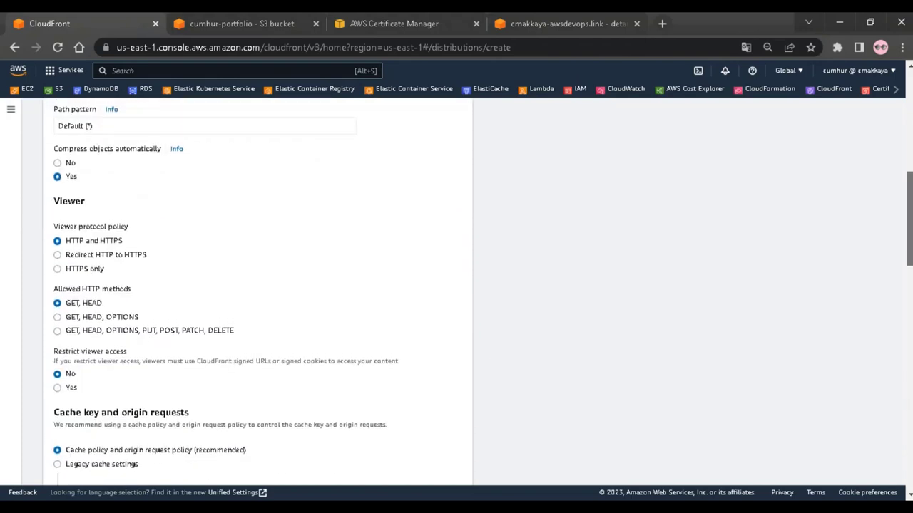
scroll(471, 289, "up", 1)
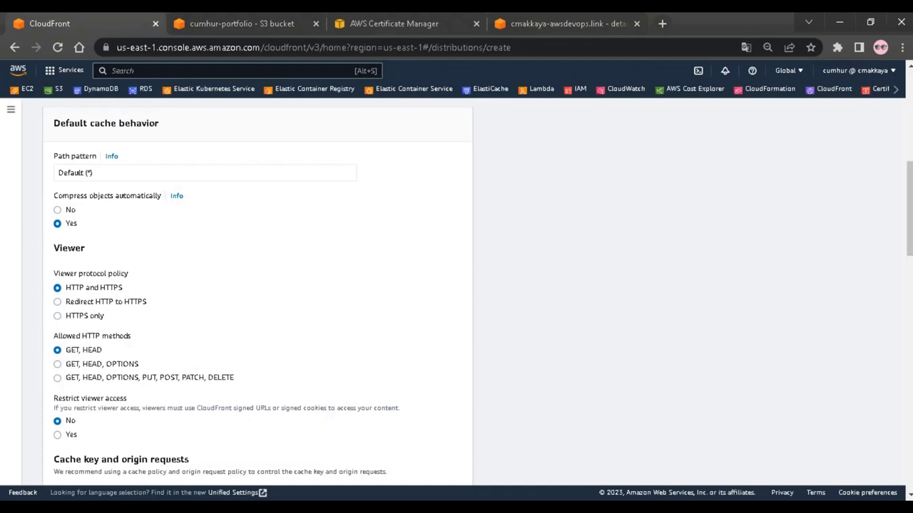
left_click(57, 302)
left_click(57, 315)
left_click(57, 302)
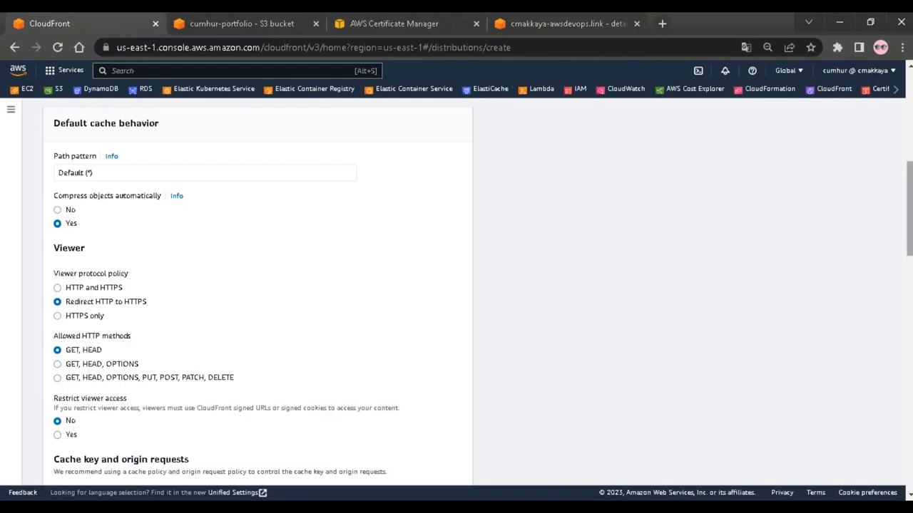
Try restricting viewer access to show its trusted authorization options, and set the restriction back to No.
scroll(470, 292, "down", 1)
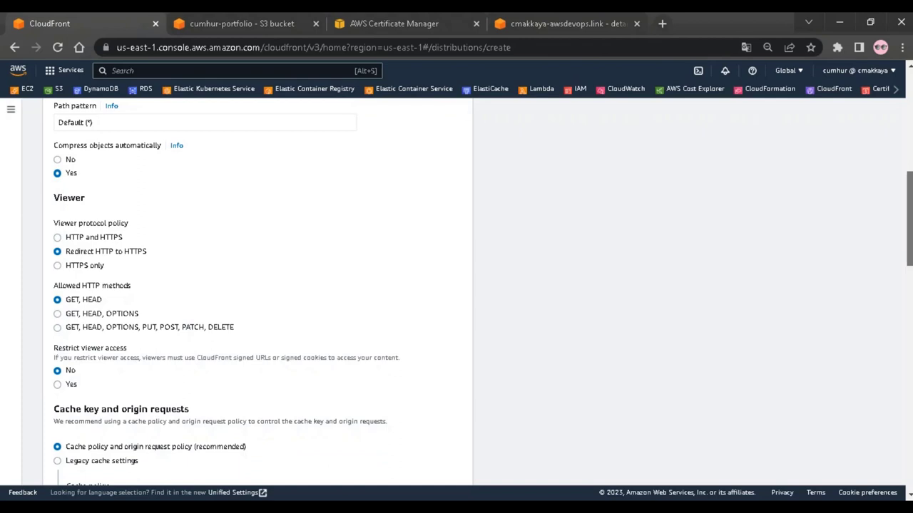
scroll(257, 293, "down", 3)
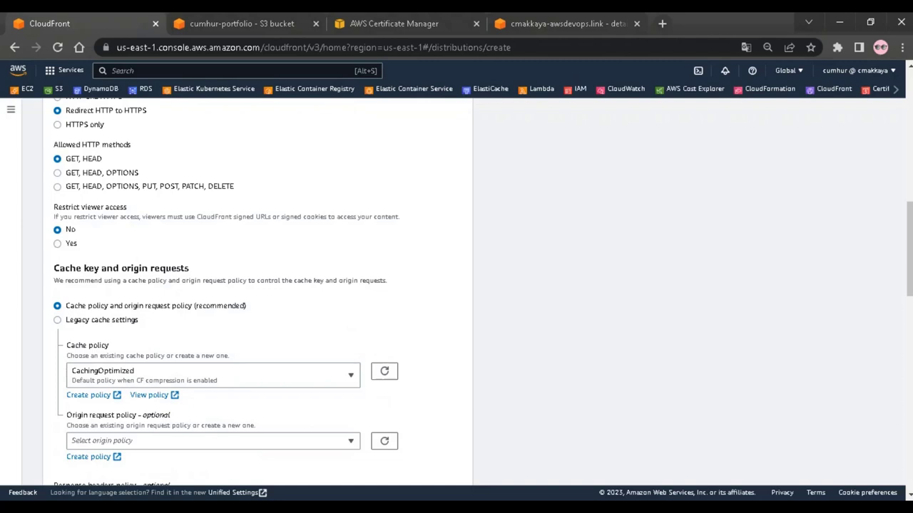
left_click(57, 243)
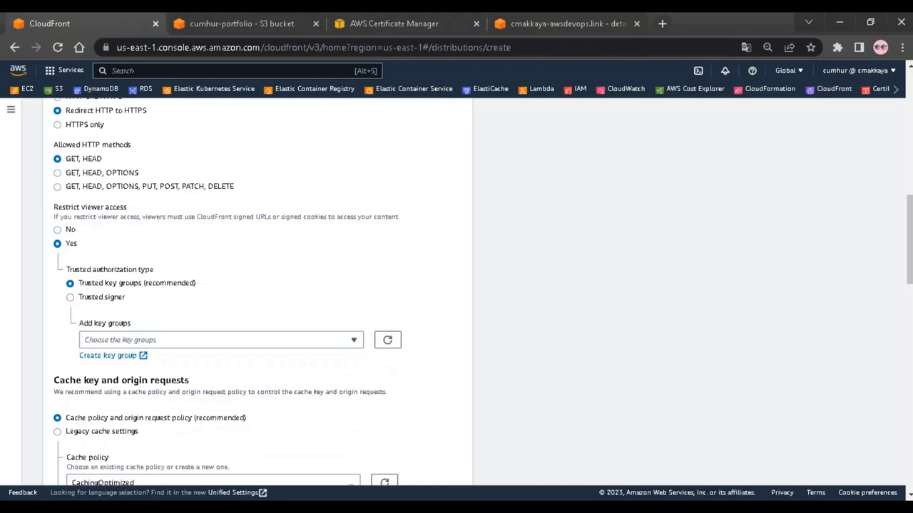
left_click(57, 230)
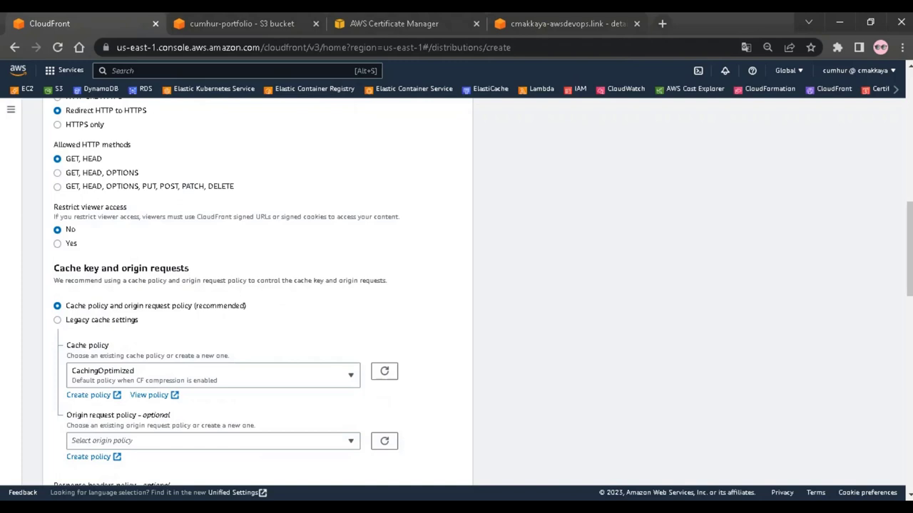
Examine the cache and origin request policies and the function types available for the viewer request association.
scroll(457, 293, "down", 2)
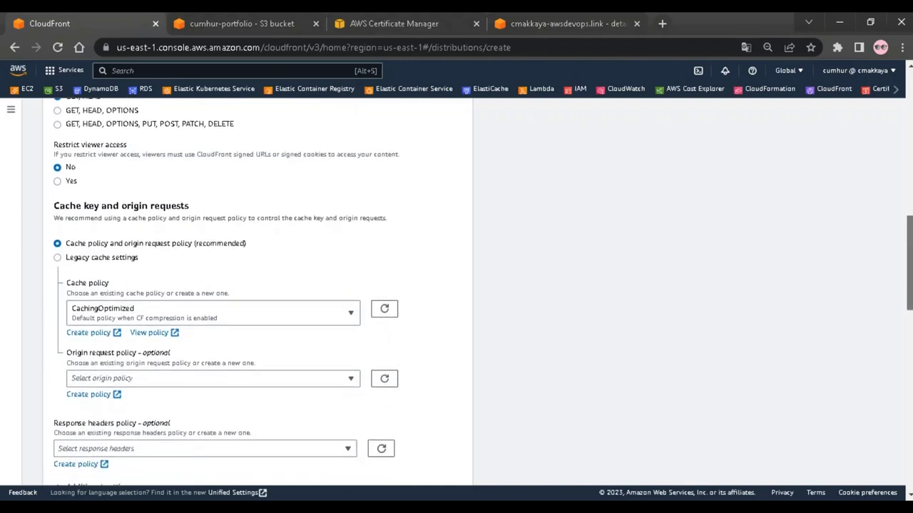
scroll(456, 292, "down", 5)
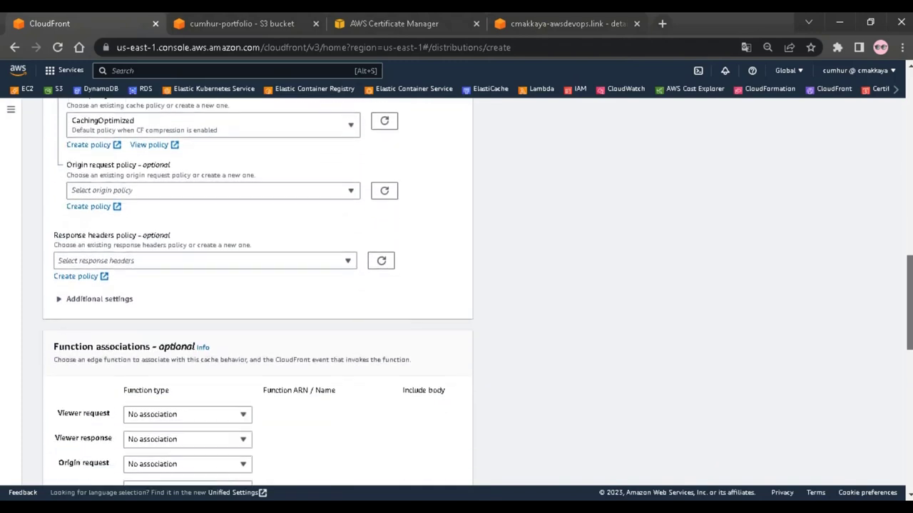
scroll(456, 292, "down", 3)
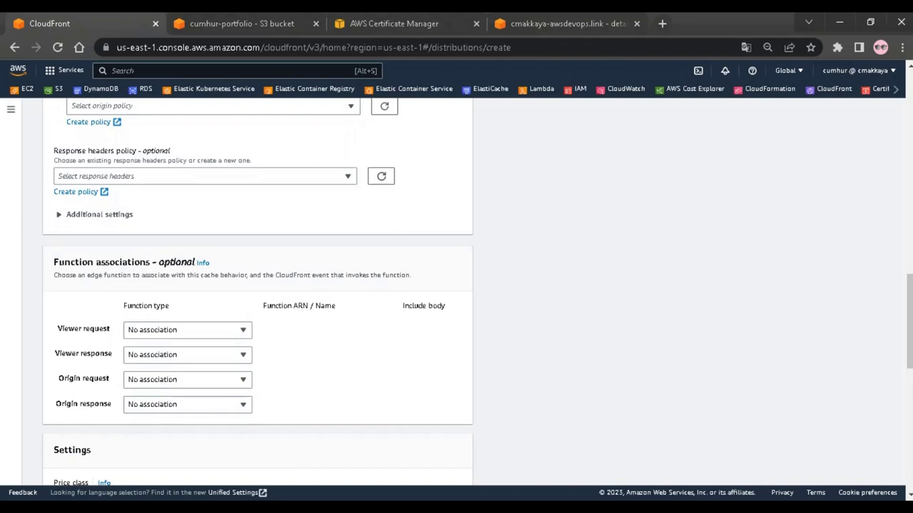
left_click(187, 329)
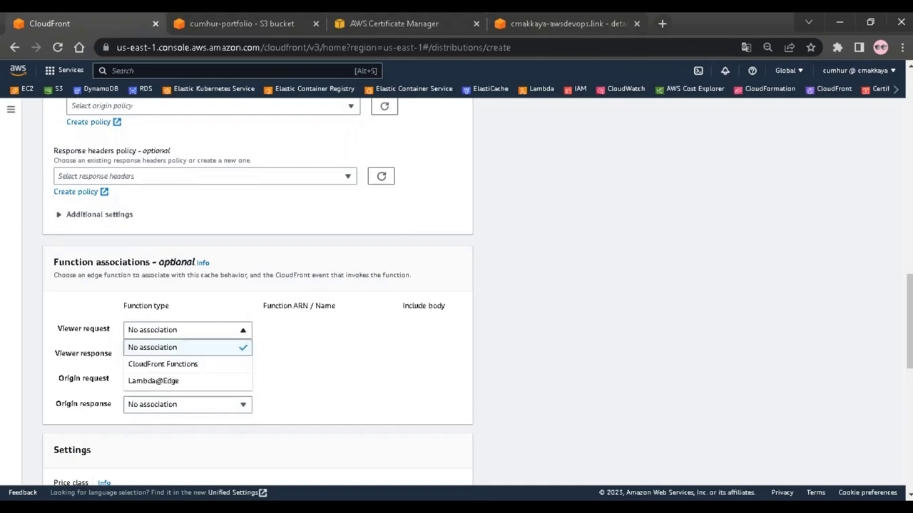
key("Escape")
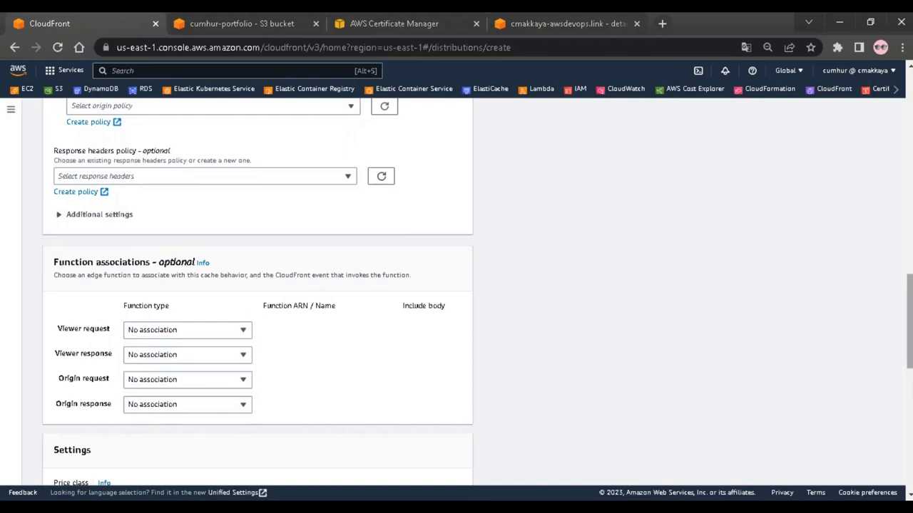
Set the price class to Use only North America and Europe, and check the AWS WAF web ACL choices without selecting one.
left_click_drag(909, 321, 909, 373)
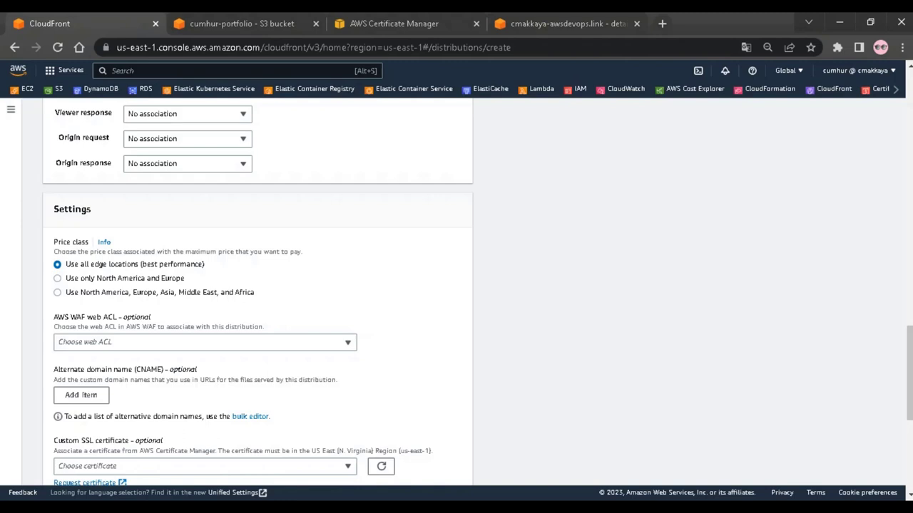
left_click(57, 279)
left_click(57, 293)
left_click(57, 278)
left_click(205, 343)
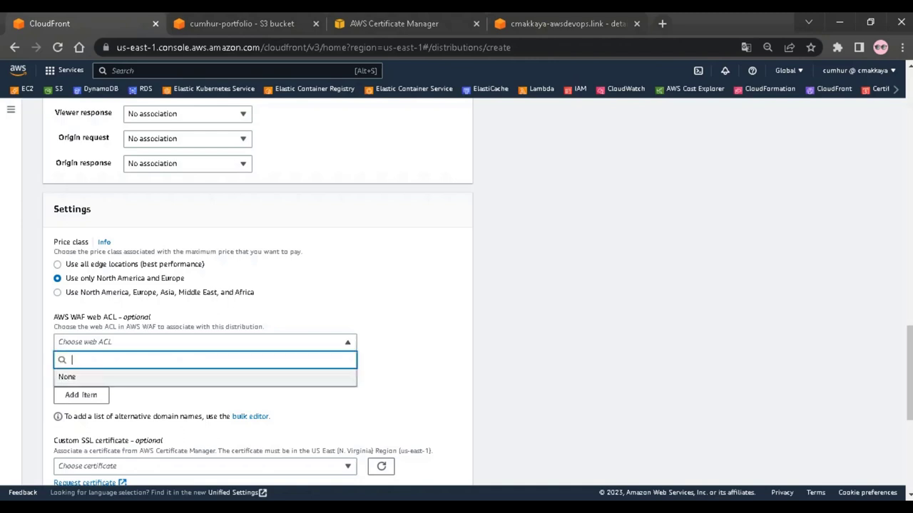
key("Escape")
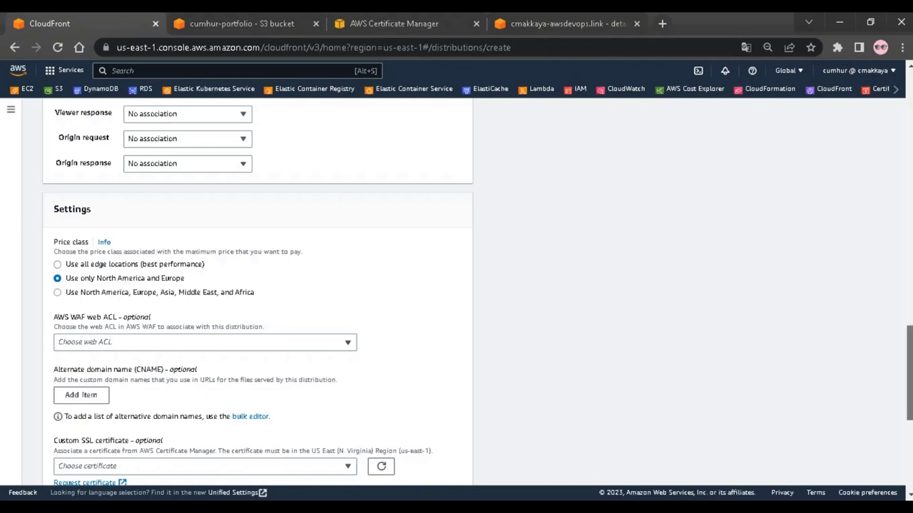
Add portfolio.cmakkaya-awsdevops.link, copied from the subdomain line of policy.md in VS Code, as the distribution's alternate domain name.
scroll(478, 294, "down", 2)
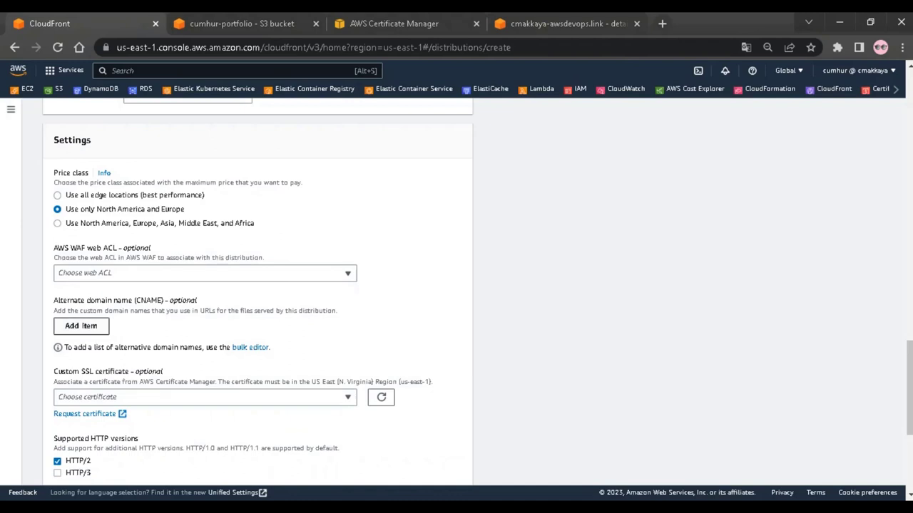
left_click(81, 326)
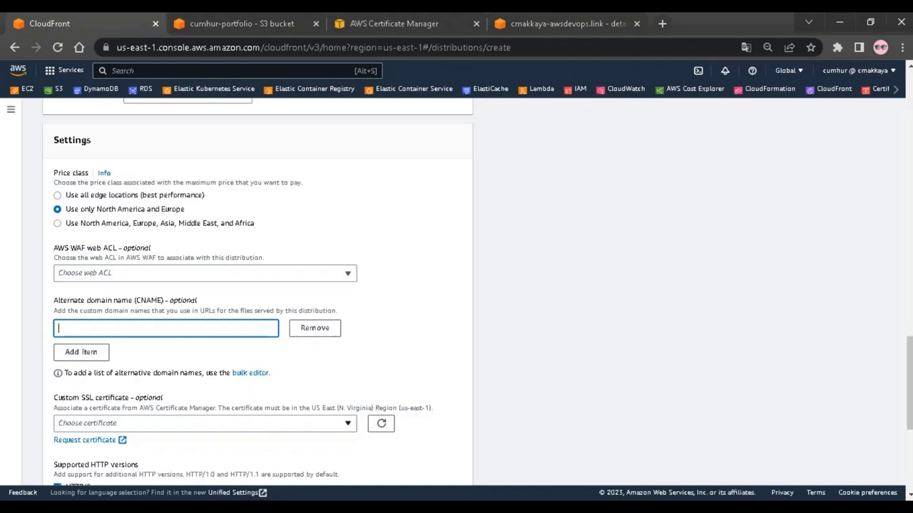
key("alt+Tab")
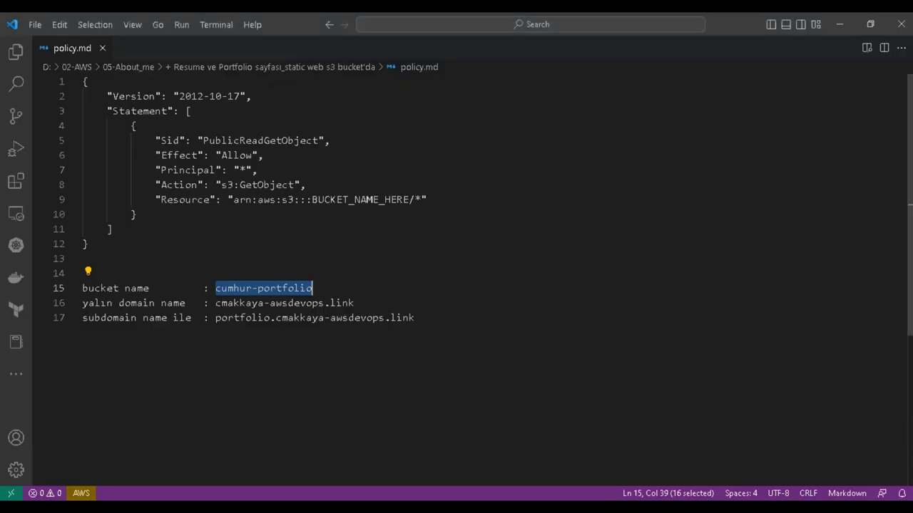
left_click_drag(215, 318, 415, 318)
key("ctrl+c")
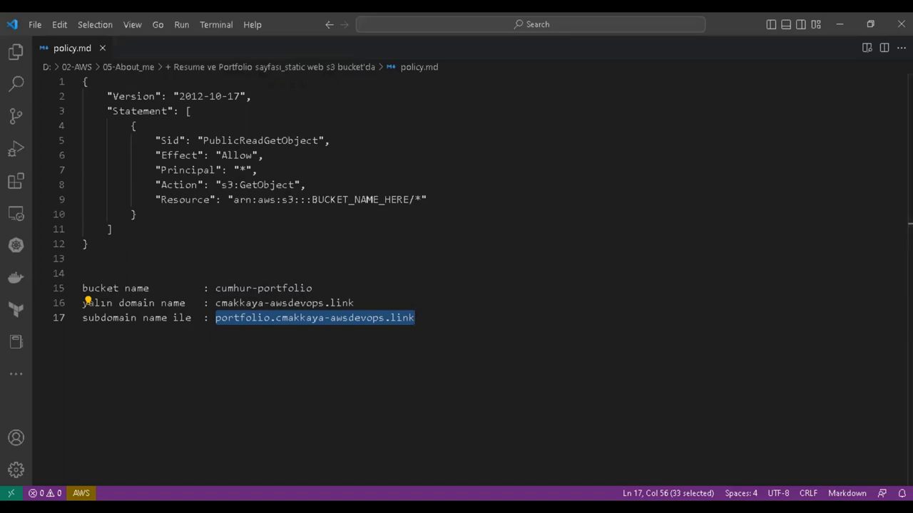
key("alt+Tab")
key("ctrl+v")
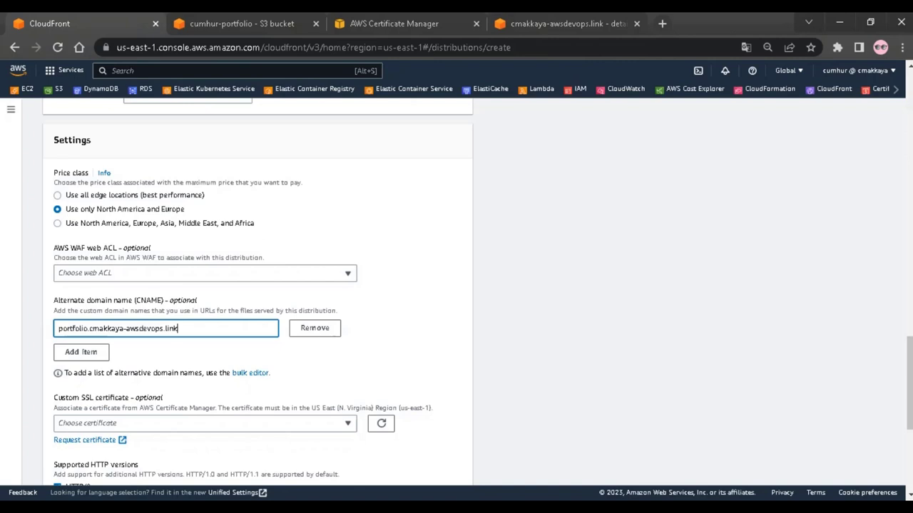
Examine the subdomain and root domain parts of the alternate domain name.
key("shift+Left")
key("shift+Left")
key("shift+Left")
key("shift+Left")
key("shift+Left")
key("shift+Left")
key("shift+Left")
key("shift+Left")
key("shift+Left")
key("shift+Left")
key("shift+Left")
key("shift+Left")
key("shift+Left")
key("shift+Left")
key("shift+Left")
key("shift+Left")
key("shift+Left")
key("shift+Left")
key("shift+Left")
key("shift+Left")
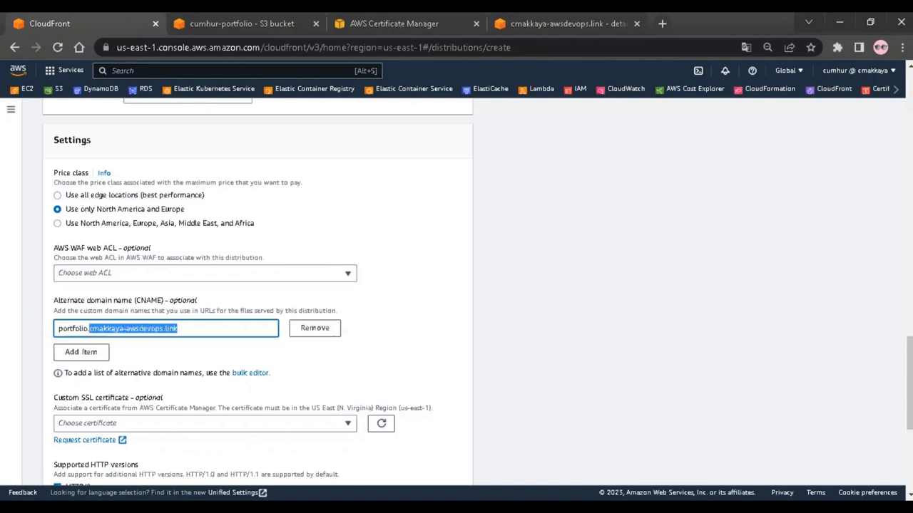
key("Home")
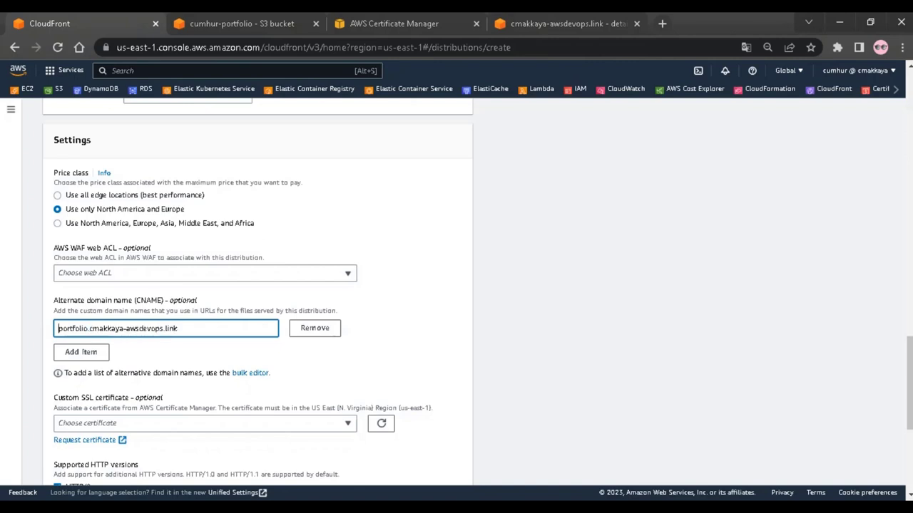
key("shift+Right")
key("shift+Right")
key("shift+Right")
key("shift+Right")
key("shift+Right")
key("shift+Right")
key("shift+Right")
key("shift+Right")
key("shift+Right")
left_click(76, 329)
double_click(76, 329)
key("Tab")
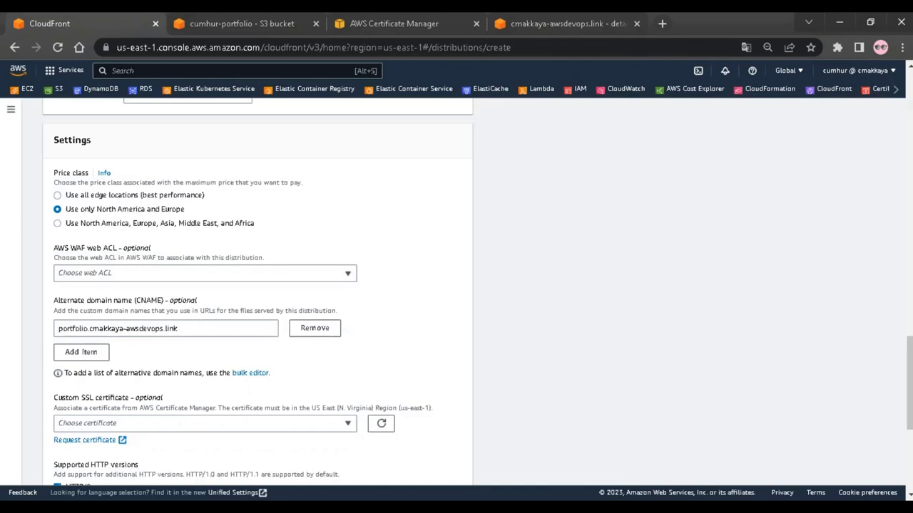
left_click_drag(178, 328, 90, 328)
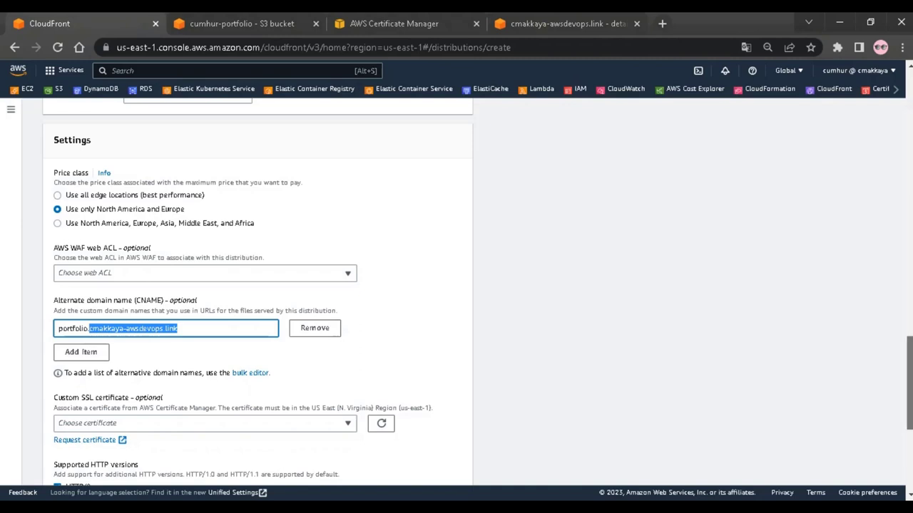
Check which certificates are available for the custom SSL certificate without selecting one.
scroll(456, 292, "down", 2)
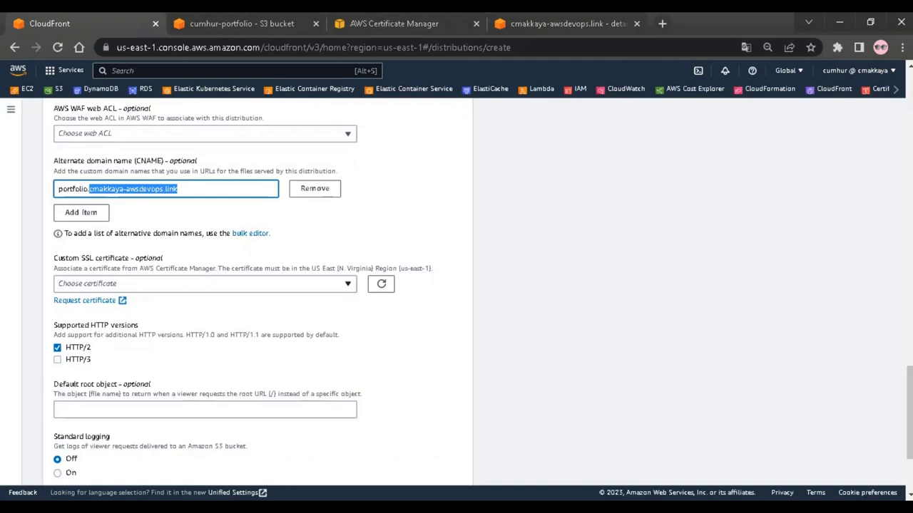
left_click(204, 284)
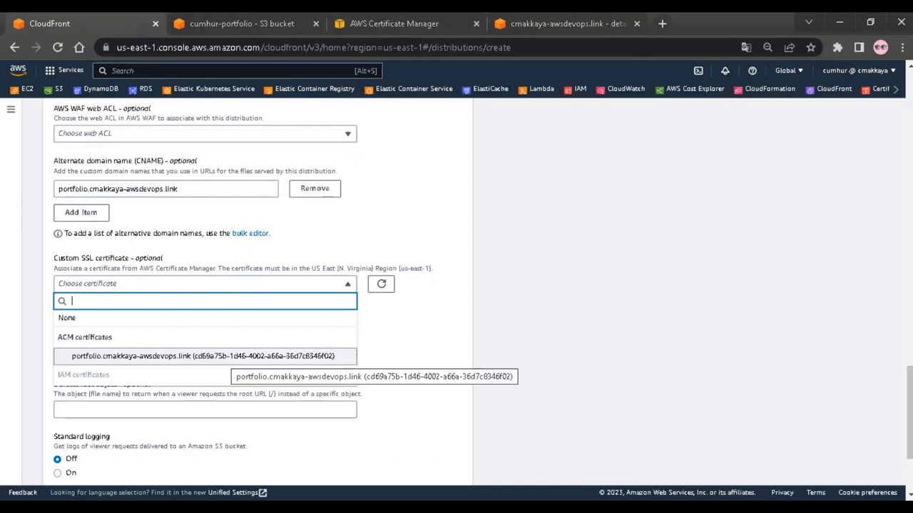
key("Escape")
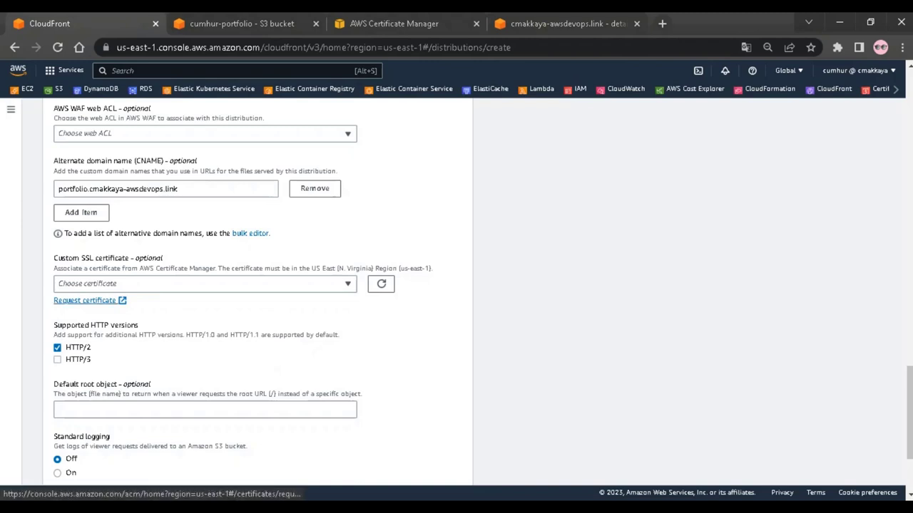
Start a public certificate request in AWS Certificate Manager with portfolio.cmakkaya-awsdevops.link as the fully qualified domain name.
left_click(85, 300)
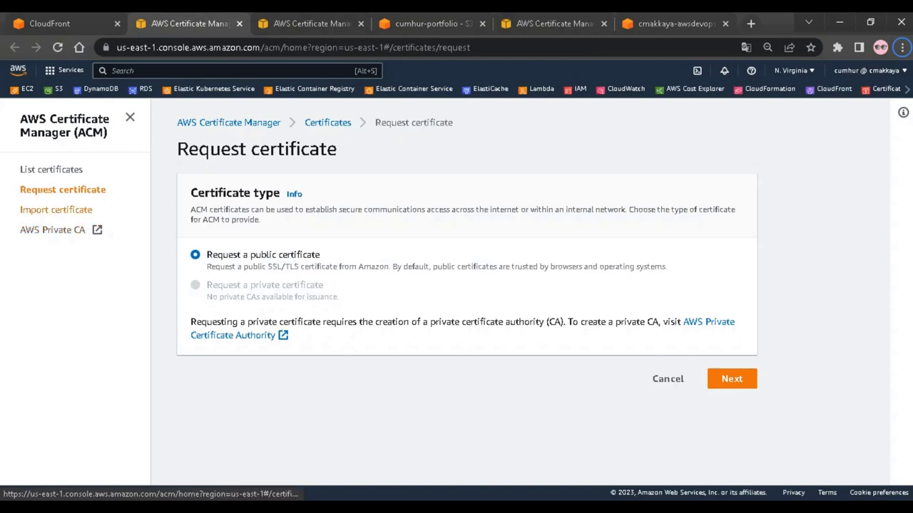
left_click(731, 378)
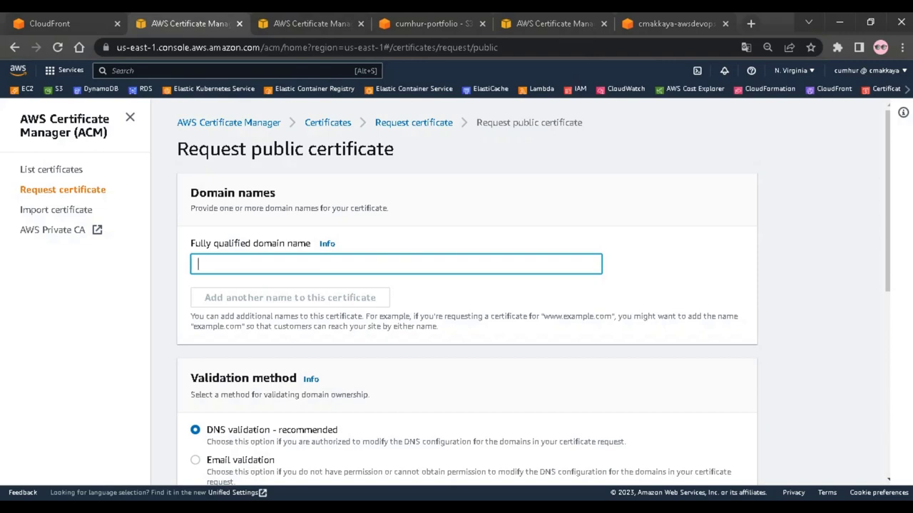
key("alt+Tab")
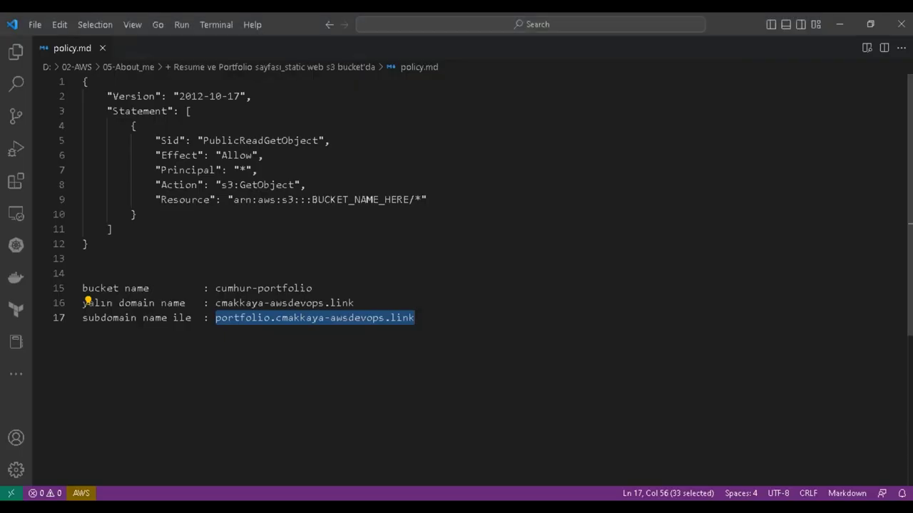
key("alt+Tab")
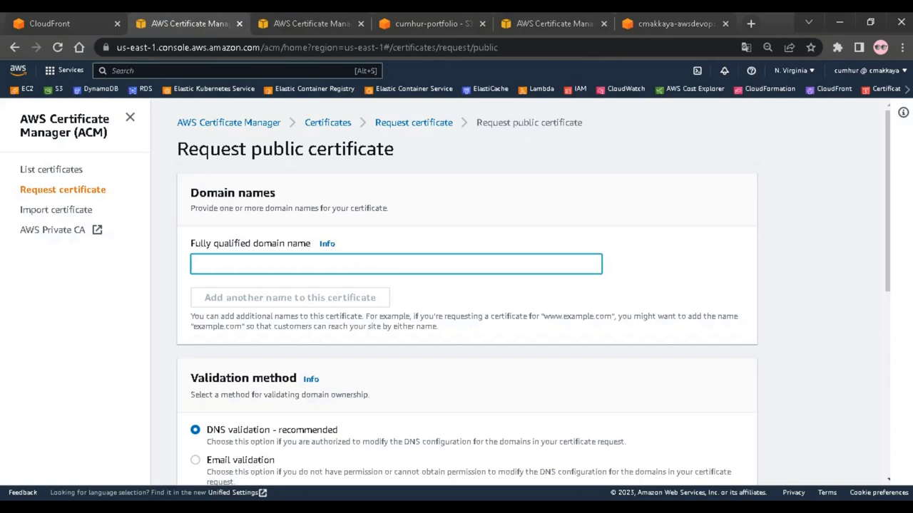
key("ctrl+v")
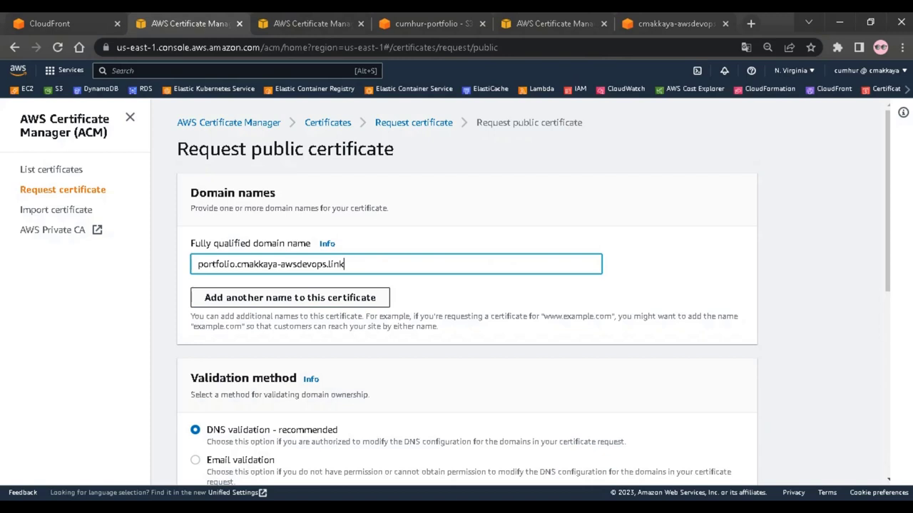
Add the wildcard name *.cmakkaya-awsdevops.link as a second domain name on the certificate request.
left_click(289, 297)
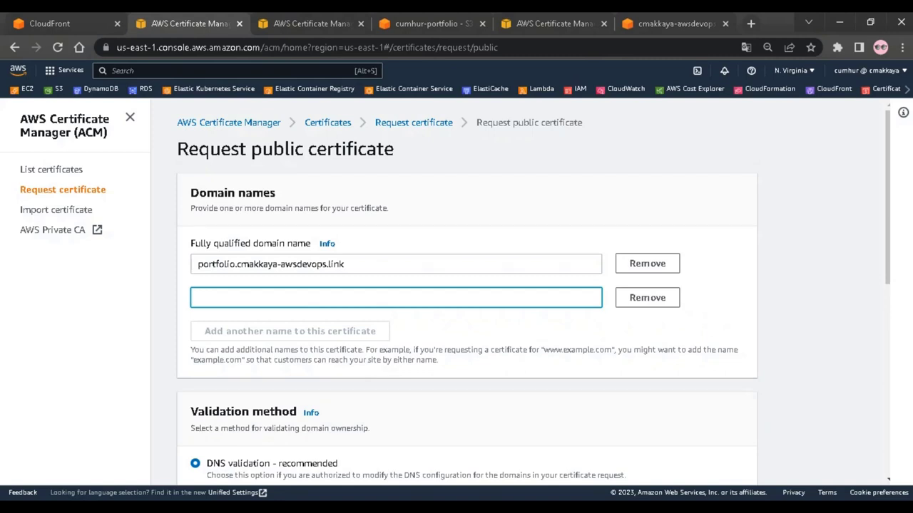
type("*")
left_click_drag(346, 263, 236, 263)
key("ctrl+c")
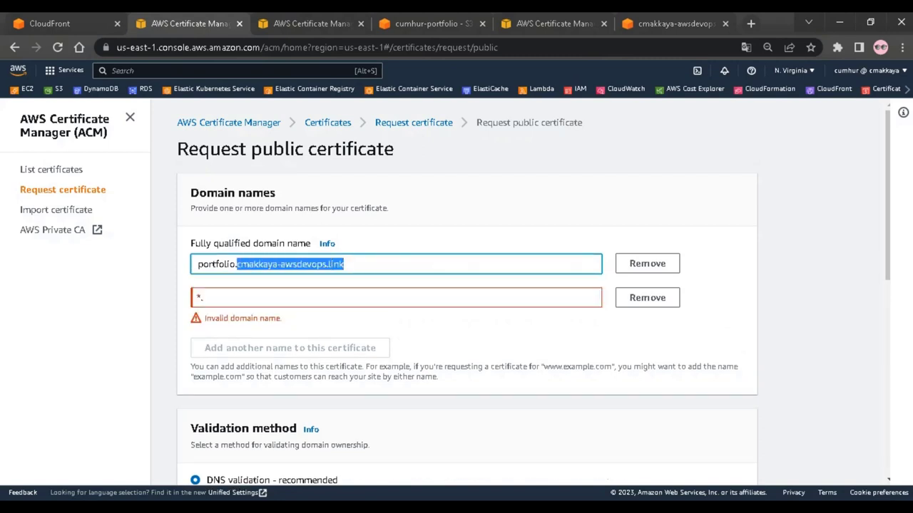
left_click(204, 297)
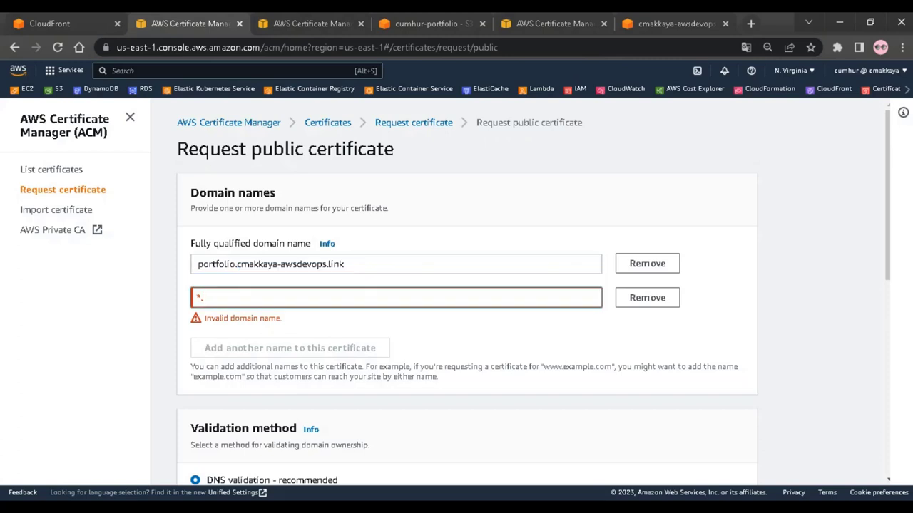
key("ctrl+v")
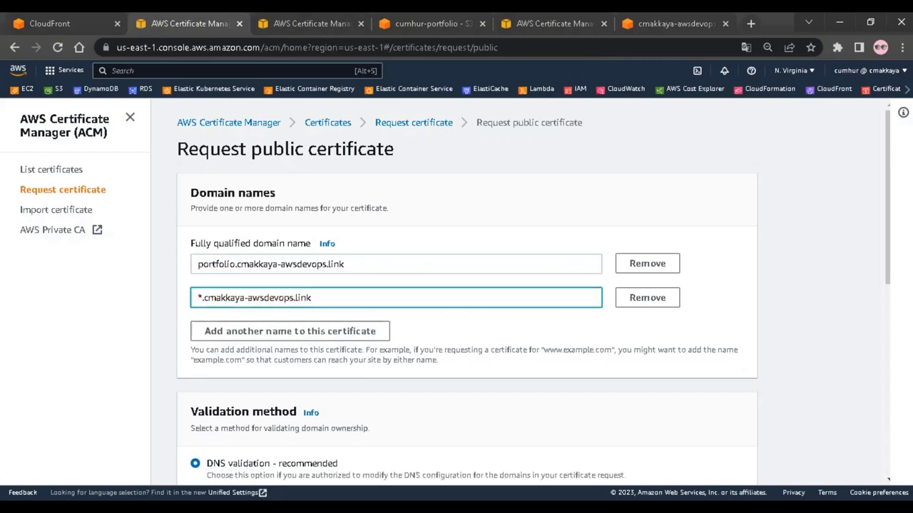
left_click_drag(203, 298, 198, 297)
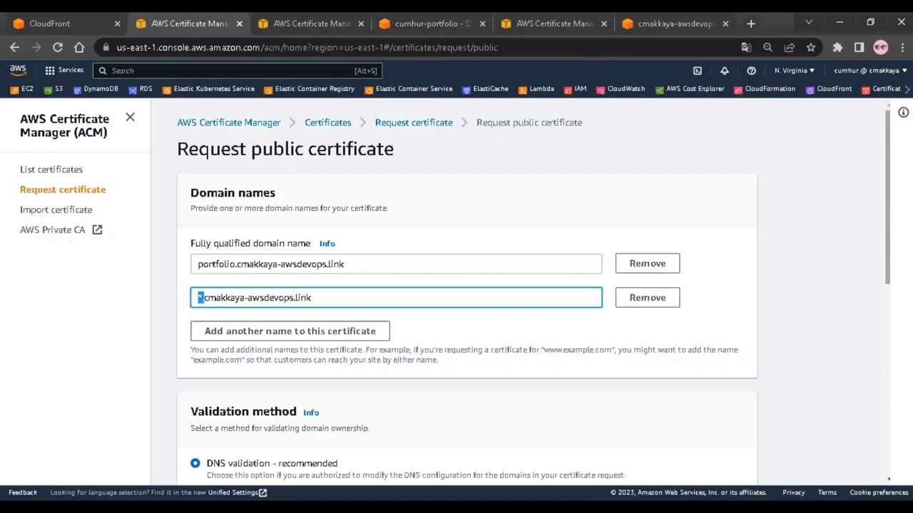
Keep DNS validation and the RSA 2048 key algorithm, and submit the certificate request without tags.
scroll(456, 299, "down", 4)
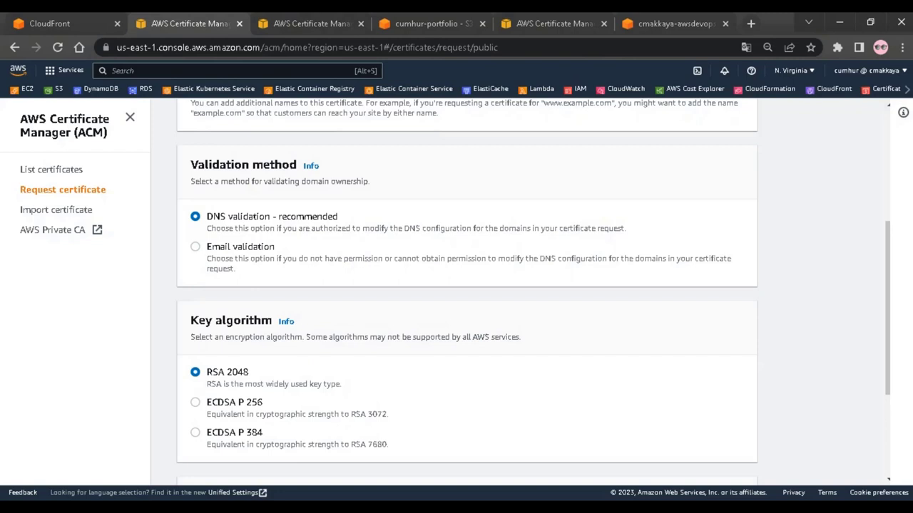
scroll(467, 292, "down", 3)
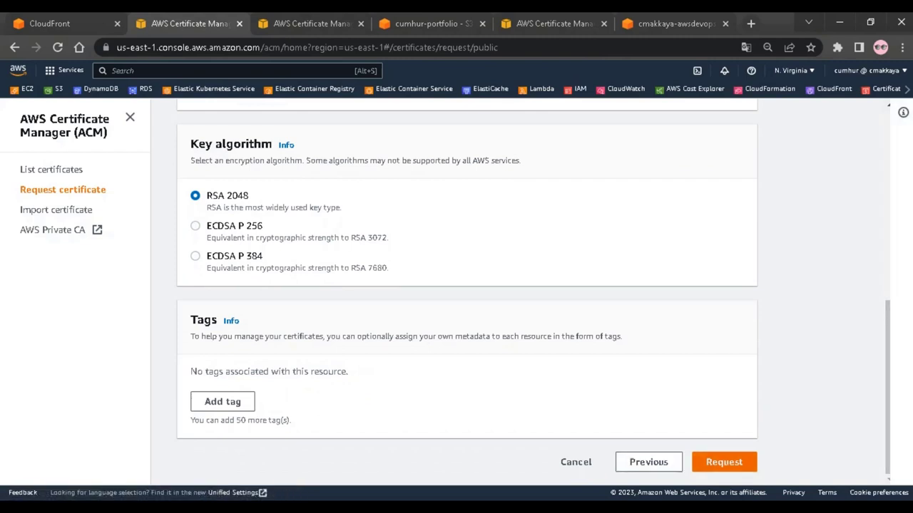
left_click(724, 462)
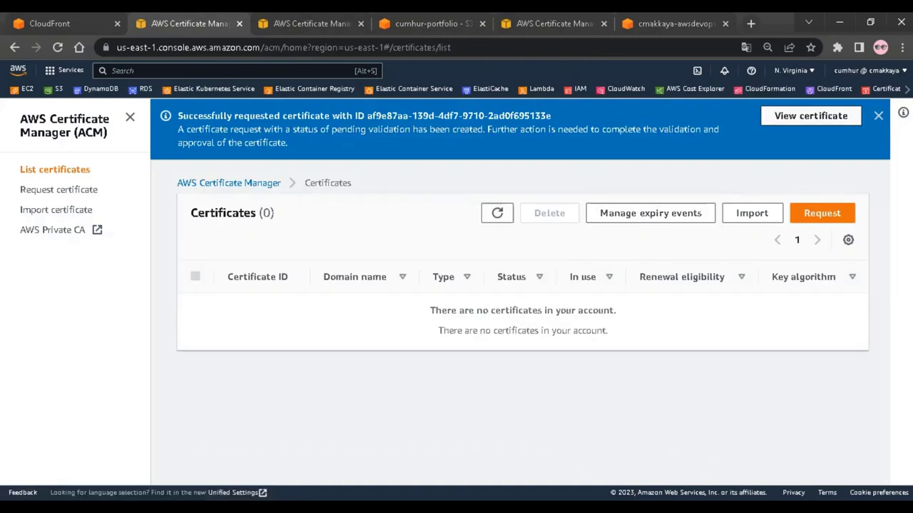
Create the Route 53 validation records for both domains of the new certificate and return to the certificate list.
left_click(811, 116)
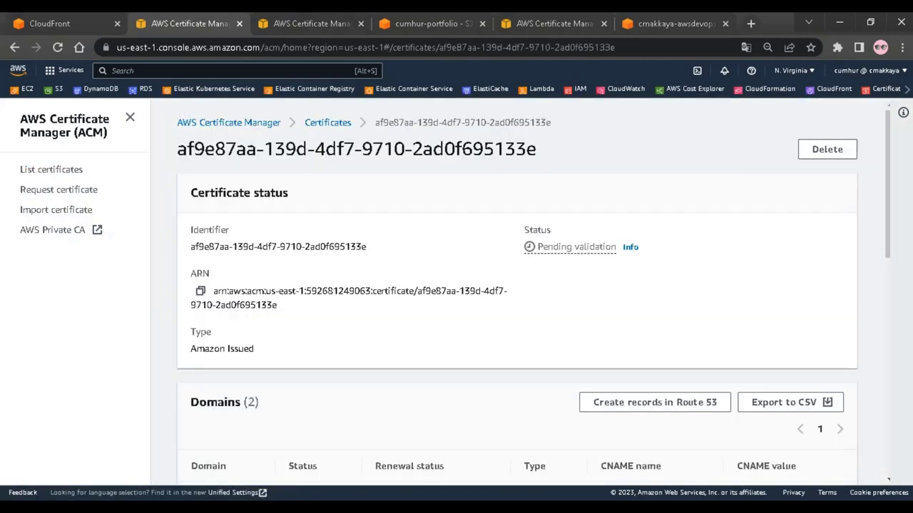
scroll(517, 292, "down", 3)
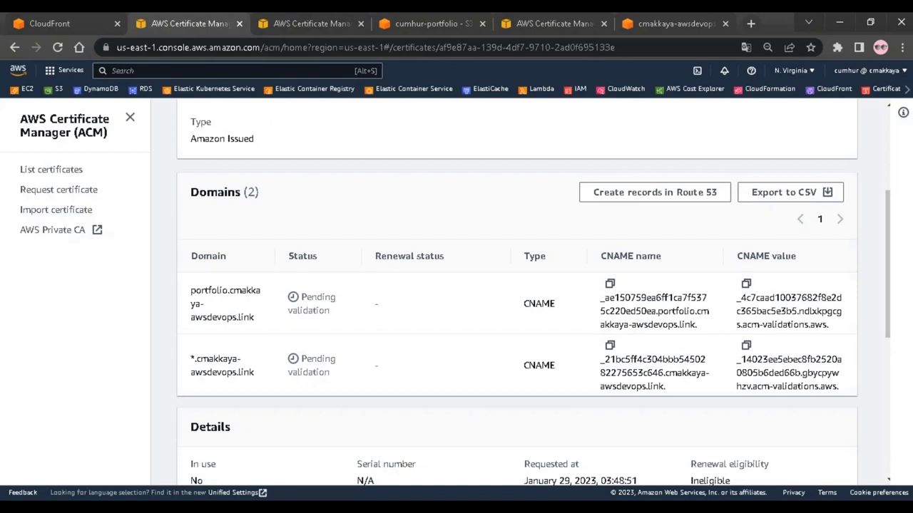
scroll(517, 292, "up", 1)
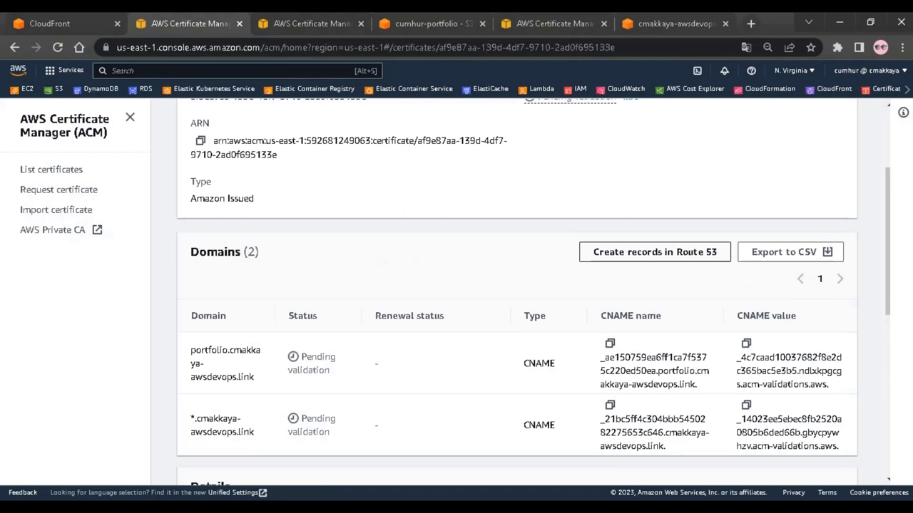
left_click(654, 252)
left_click(655, 252)
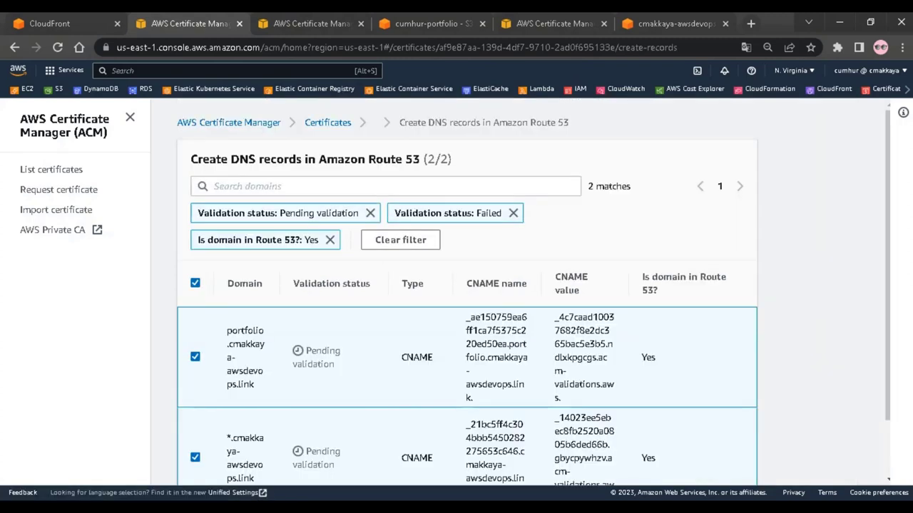
scroll(466, 292, "down", 1)
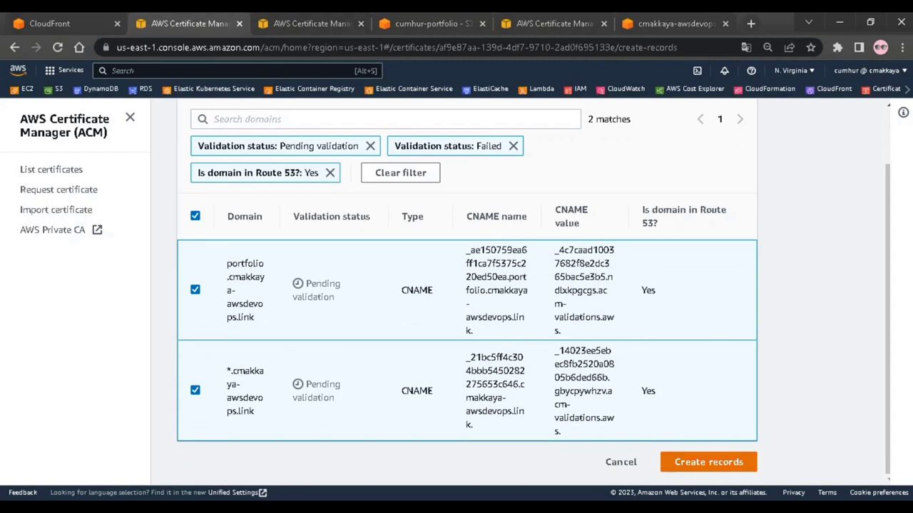
left_click(708, 462)
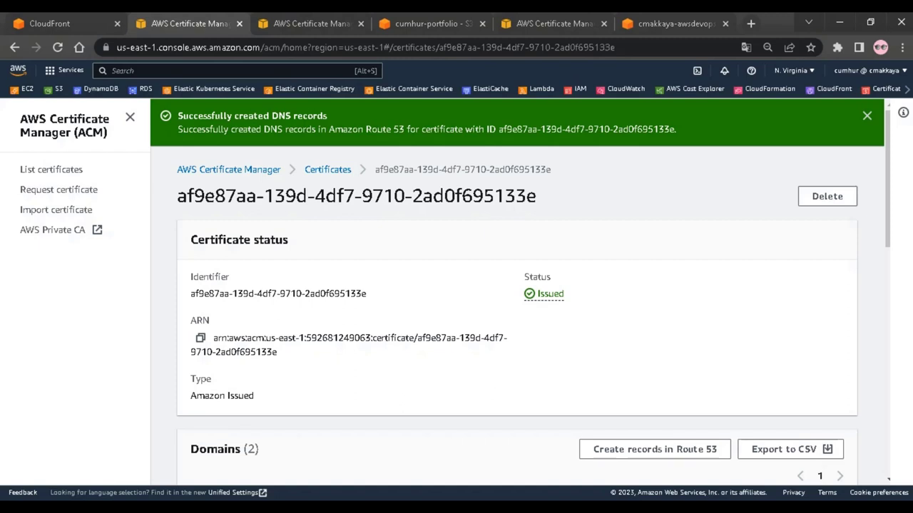
left_click(327, 169)
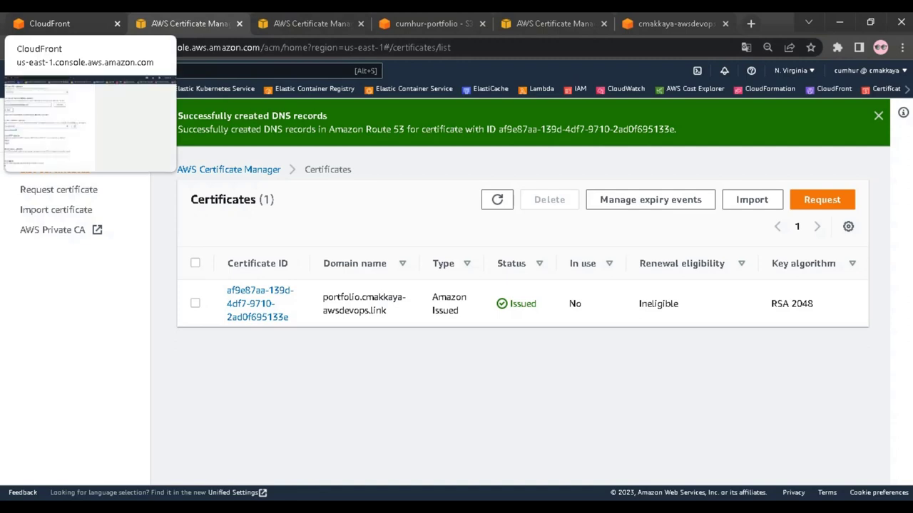
Refresh the certificate choices in the CloudFront distribution form and assign the portfolio.cmakkaya-awsdevops.link ACM certificate as the custom SSL certificate.
left_click(46, 23)
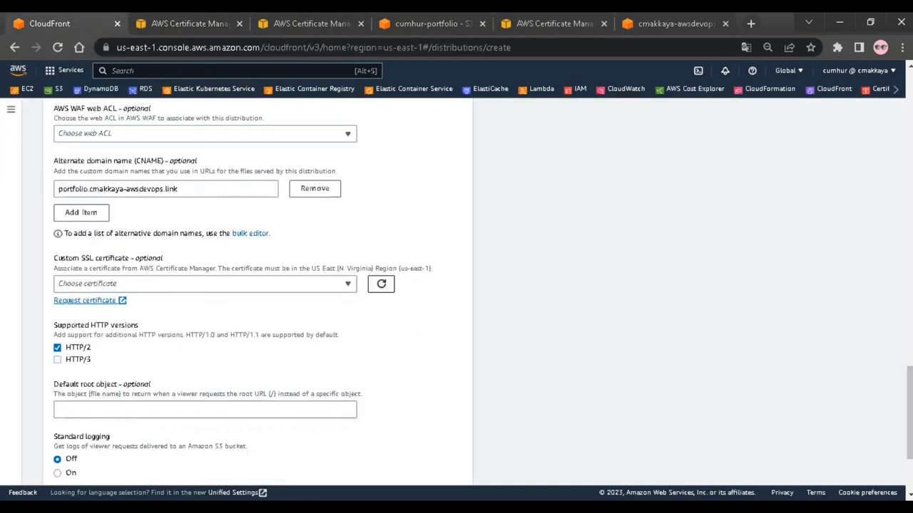
left_click(381, 283)
left_click(205, 284)
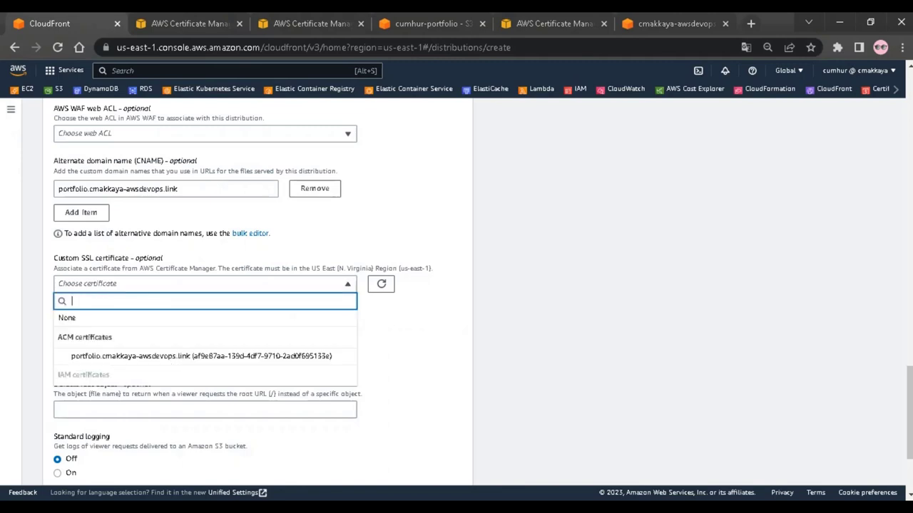
key("Down")
key("Down")
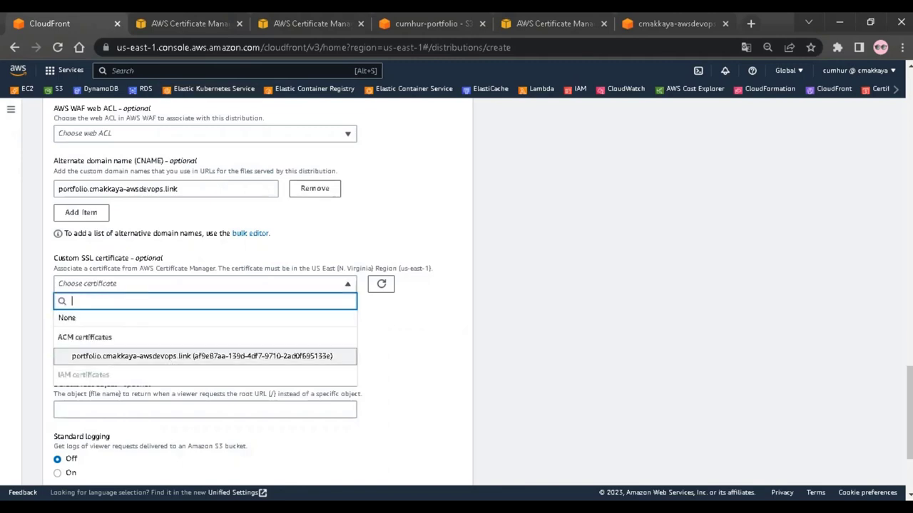
key("Up")
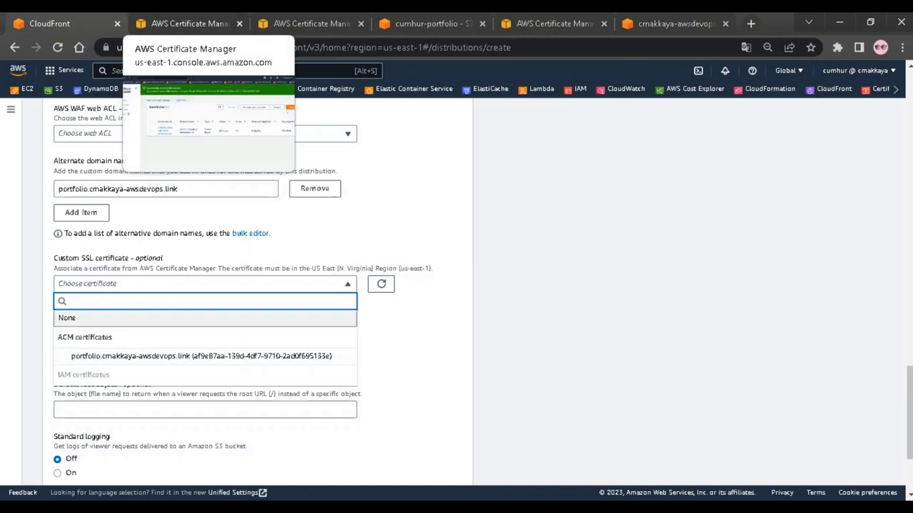
left_click(189, 24)
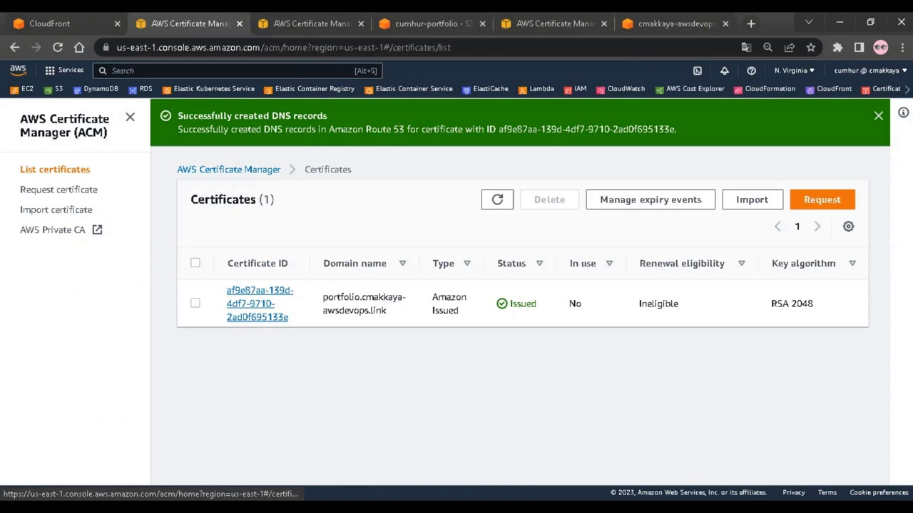
left_click(61, 24)
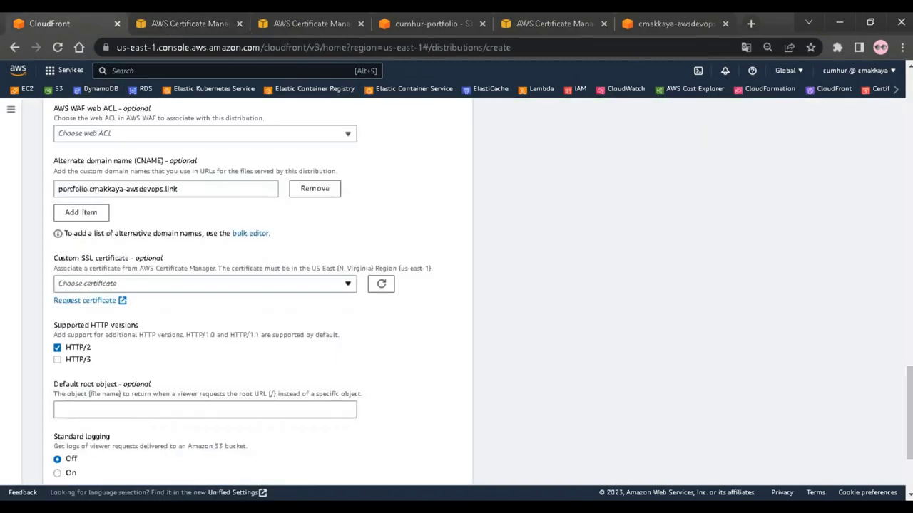
left_click(204, 284)
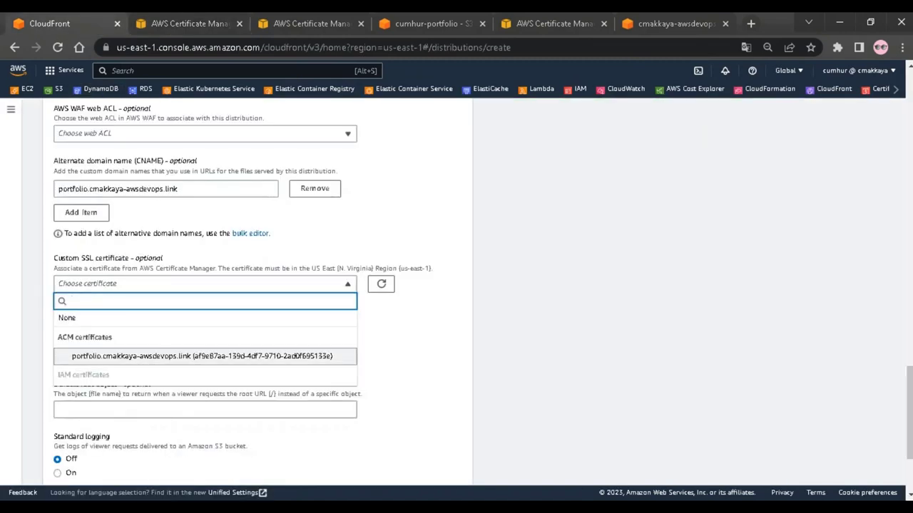
left_click(201, 356)
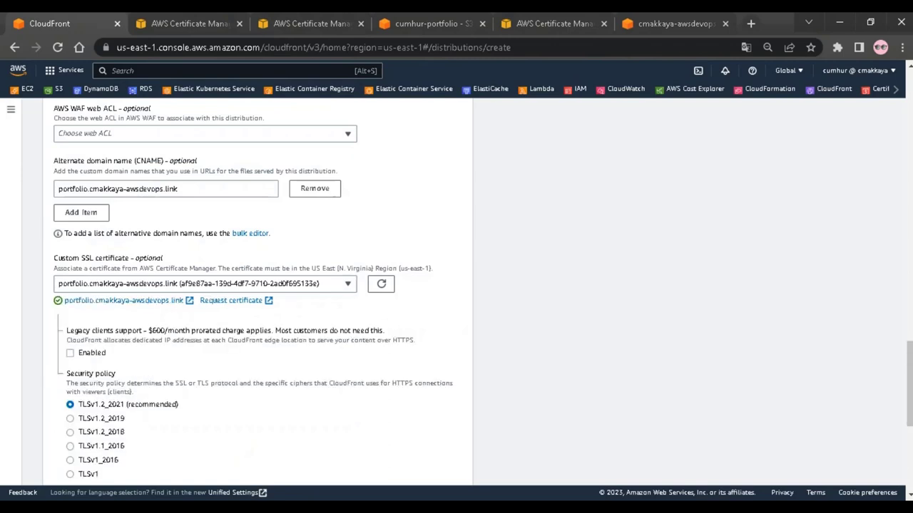
Keep the TLSv1.2_2021 security policy and remaining defaults, enter the description "porfolio page", and create the distribution.
scroll(908, 399, "down", 3)
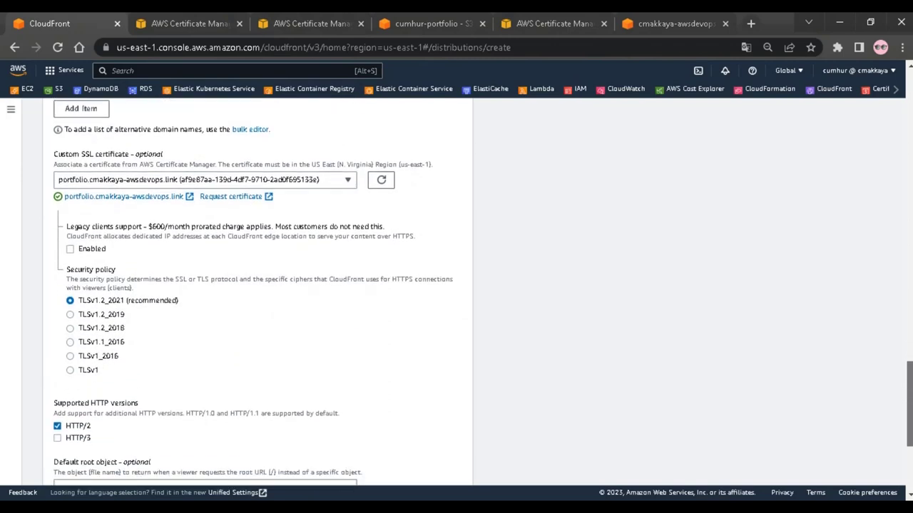
scroll(908, 400, "down", 1)
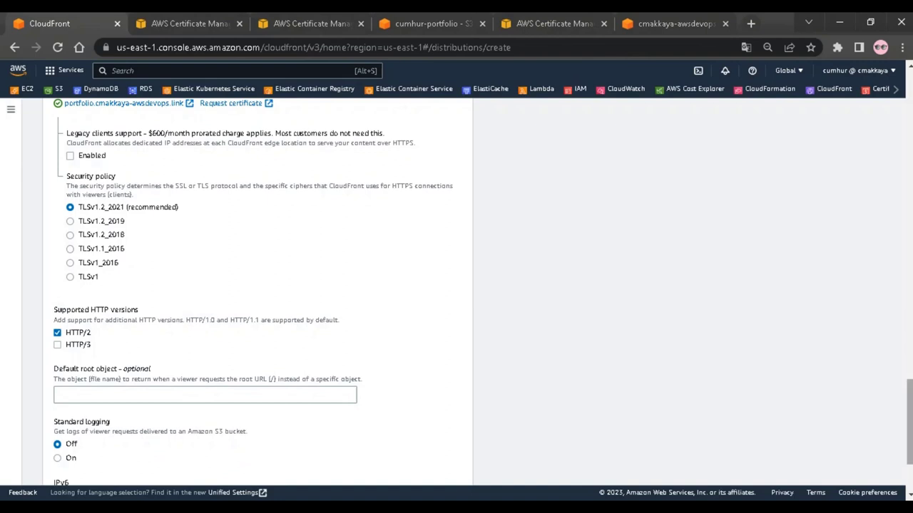
scroll(908, 428, "down", 1)
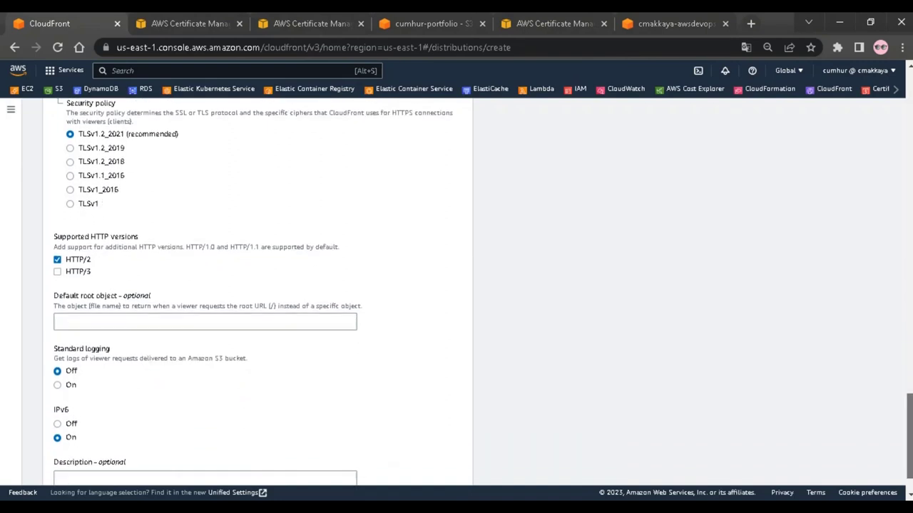
scroll(908, 427, "down", 1)
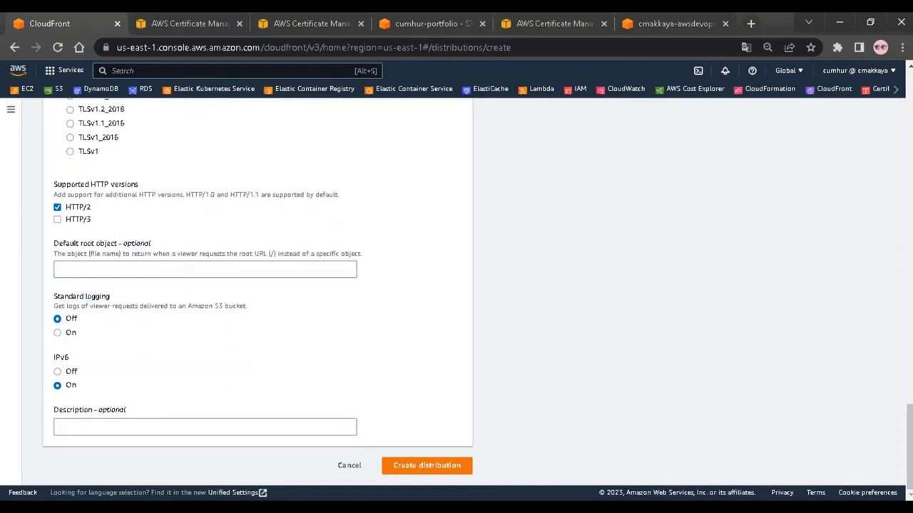
left_click(58, 426)
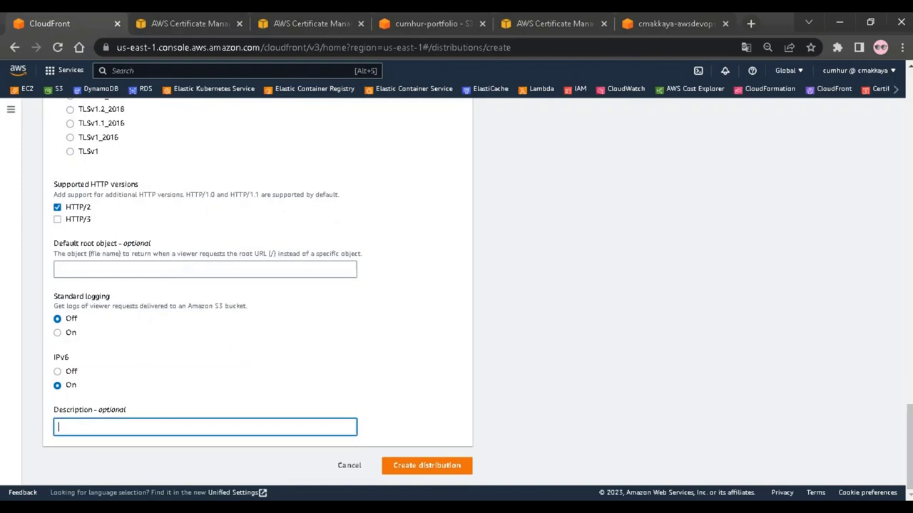
type("porfolio page")
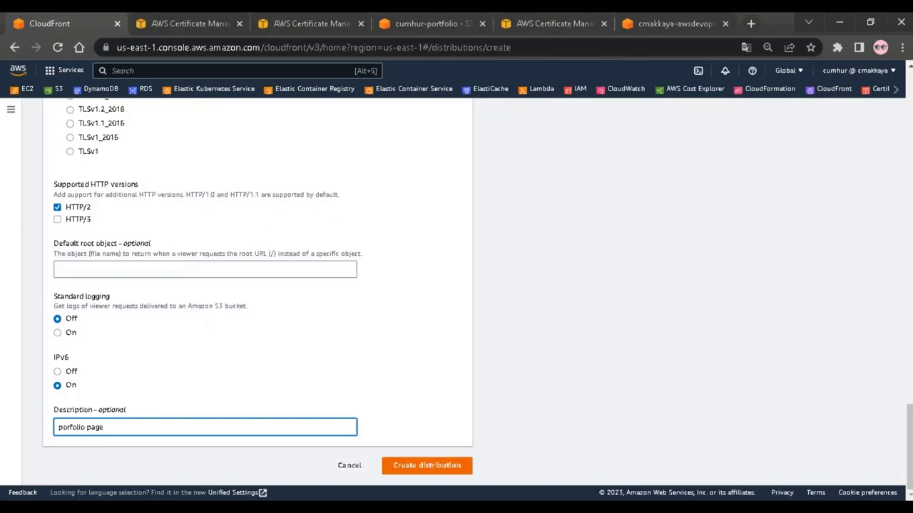
left_click(426, 465)
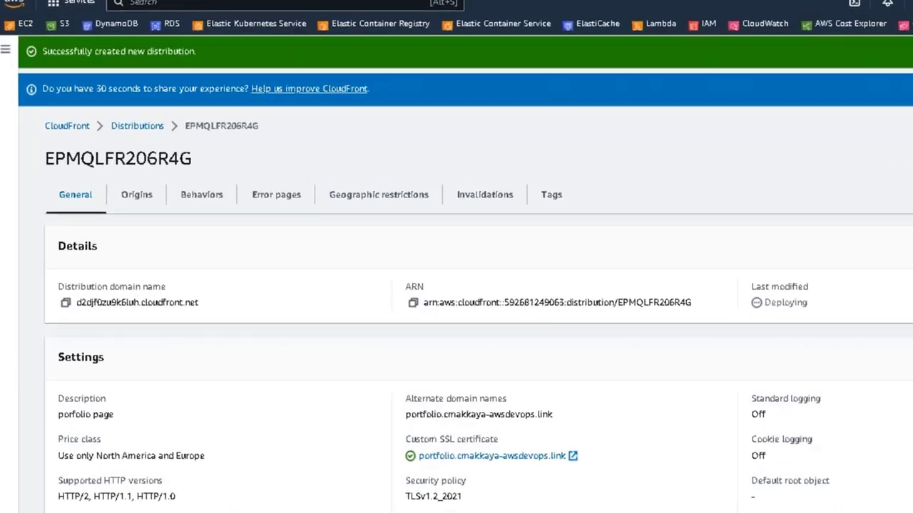
Copy the new distribution's domain name and try to load it in a new browser tab.
left_click_drag(68, 314, 160, 315)
left_click_drag(292, 261, 307, 261)
key("ctrl+c")
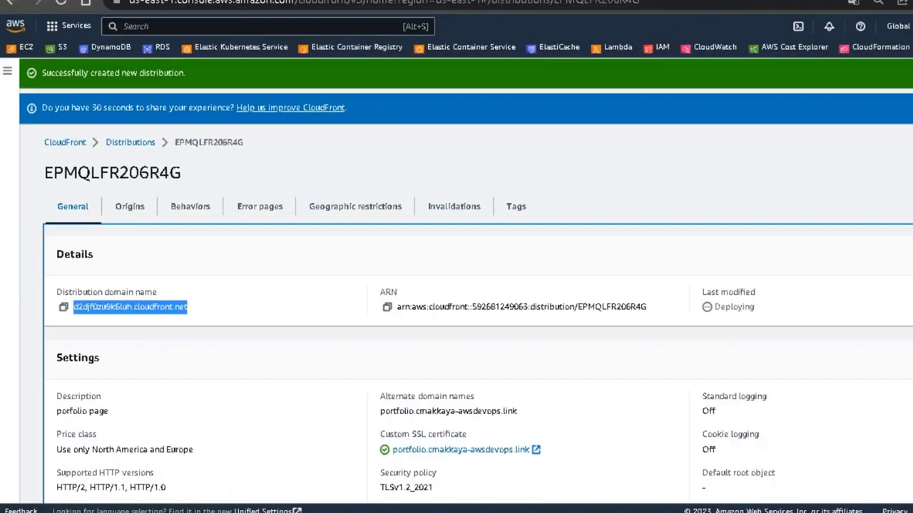
key("ctrl+t")
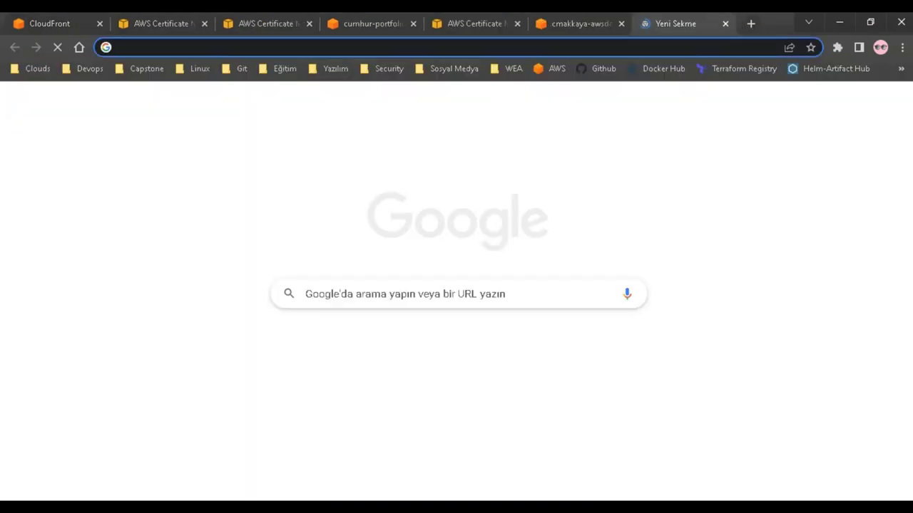
key("ctrl+v")
key("Return")
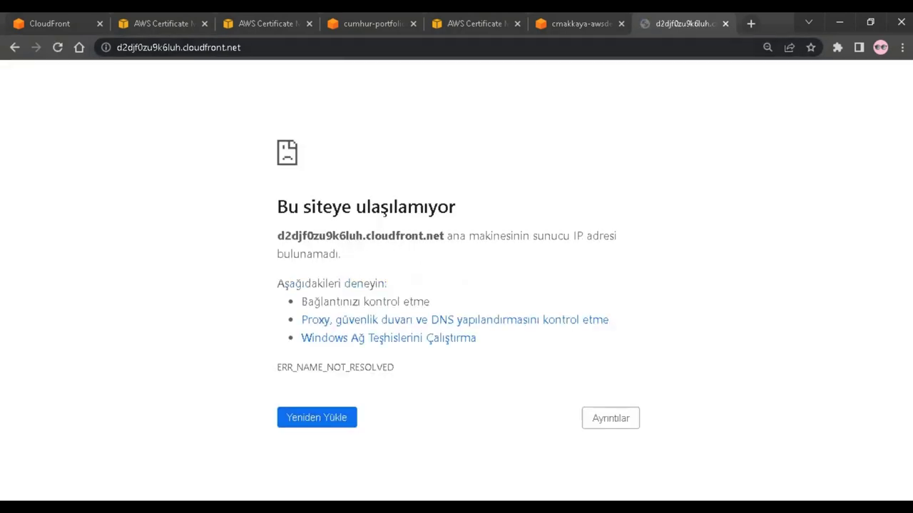
Return to the CloudFront distributions list and check the status and last-modified columns, refreshing the list until deployment completes.
key("ctrl+1")
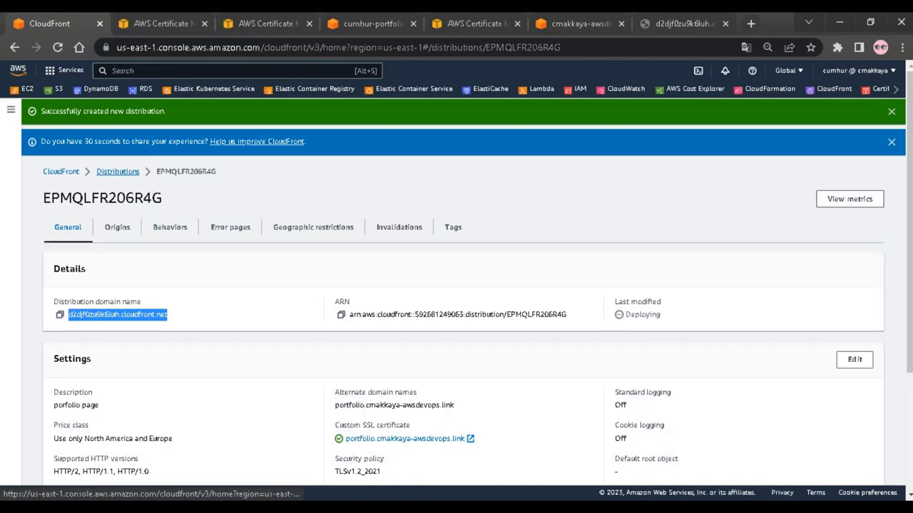
left_click(117, 172)
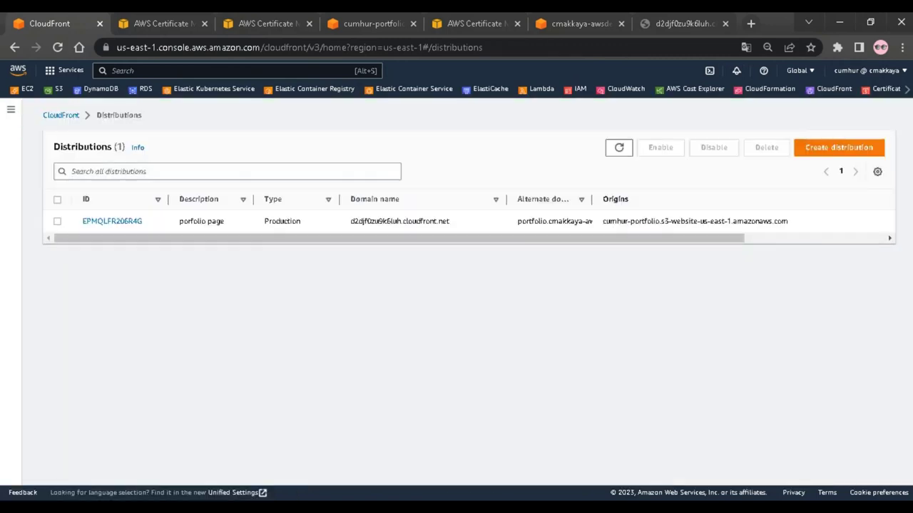
left_click_drag(616, 238, 755, 239)
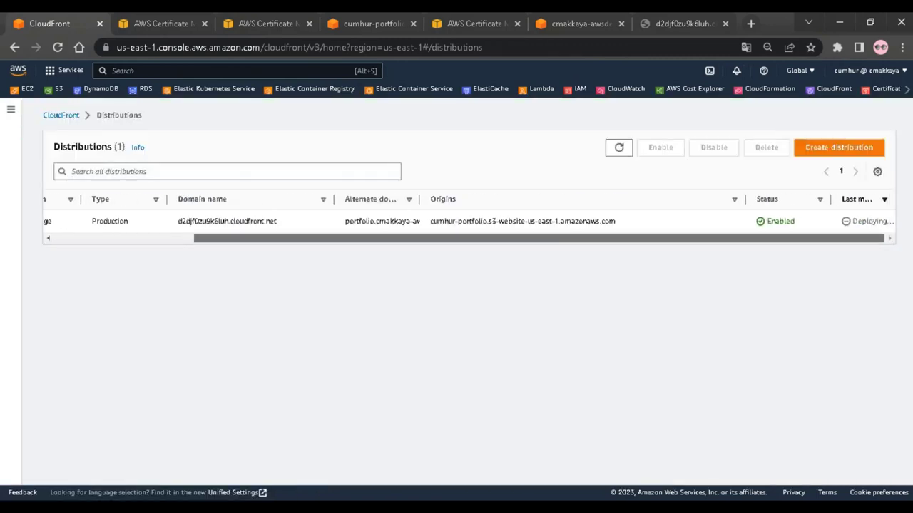
left_click(619, 148)
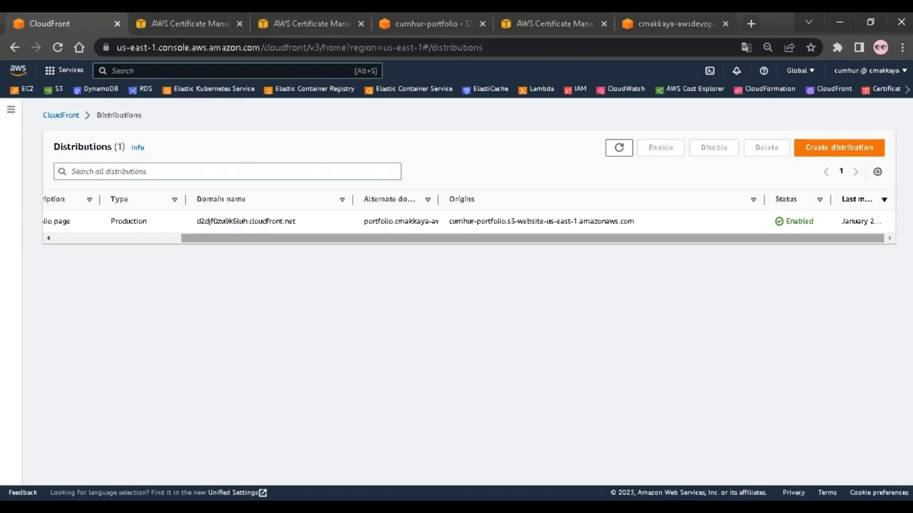
left_click_drag(532, 238, 405, 239)
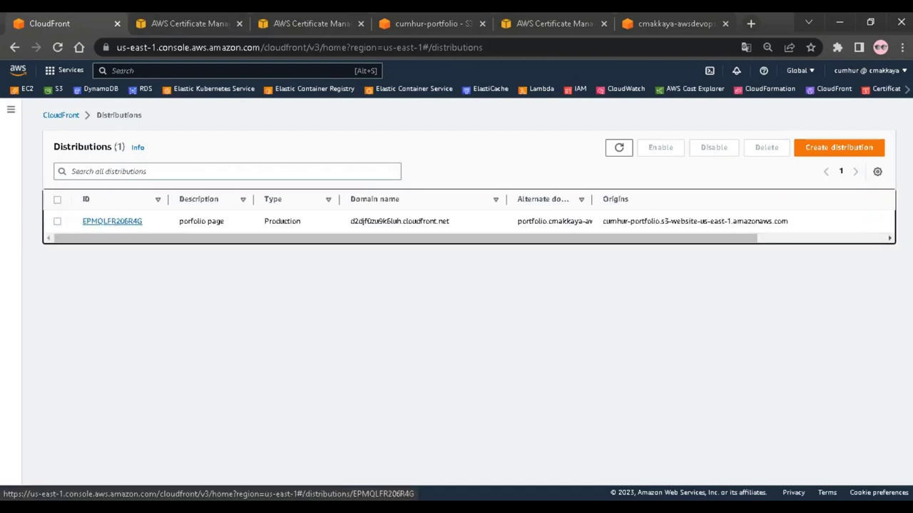
Open the porfolio page distribution, copy its distribution domain name, and load the website from it in a new browser tab.
left_click(112, 221)
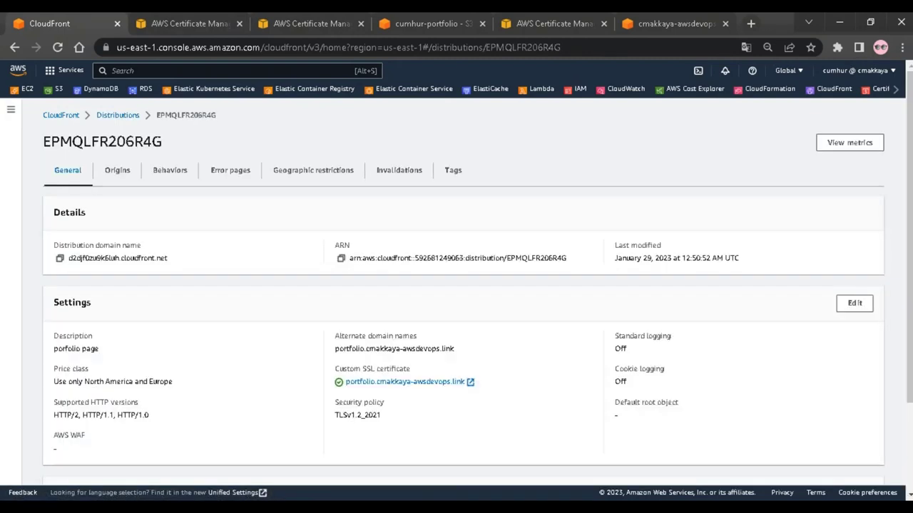
left_click_drag(69, 258, 137, 259)
left_click(137, 258)
double_click(118, 258)
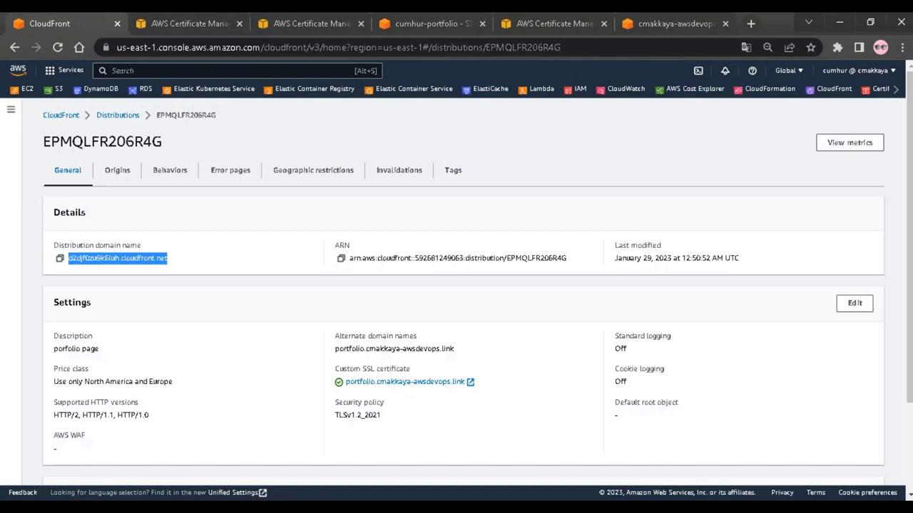
key("ctrl+c")
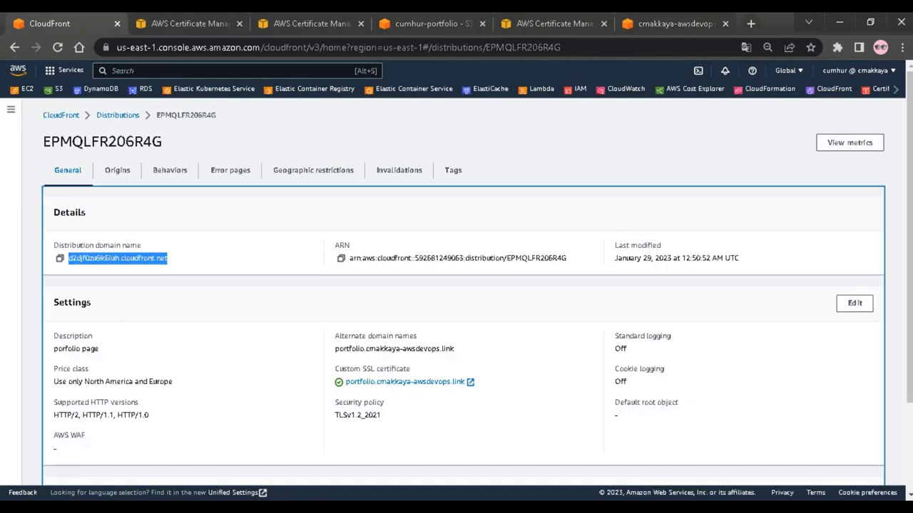
key("ctrl+t")
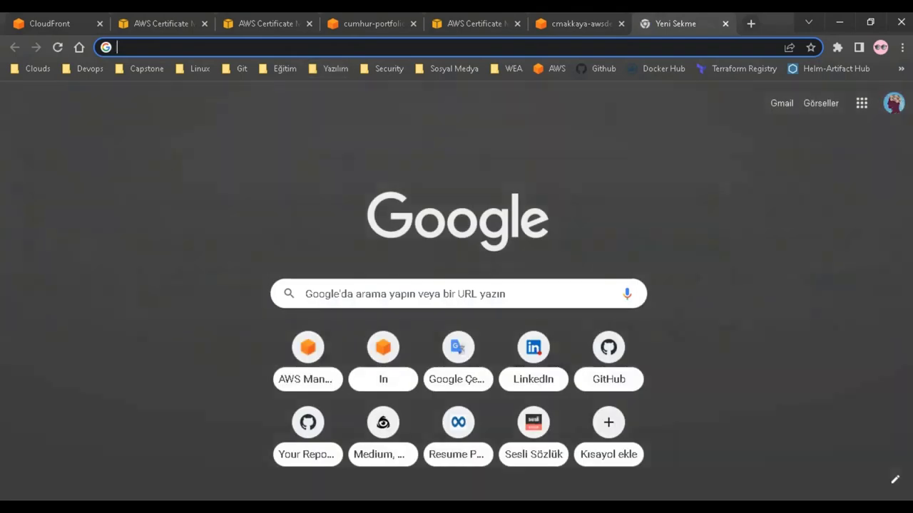
key("ctrl+v")
key("Return")
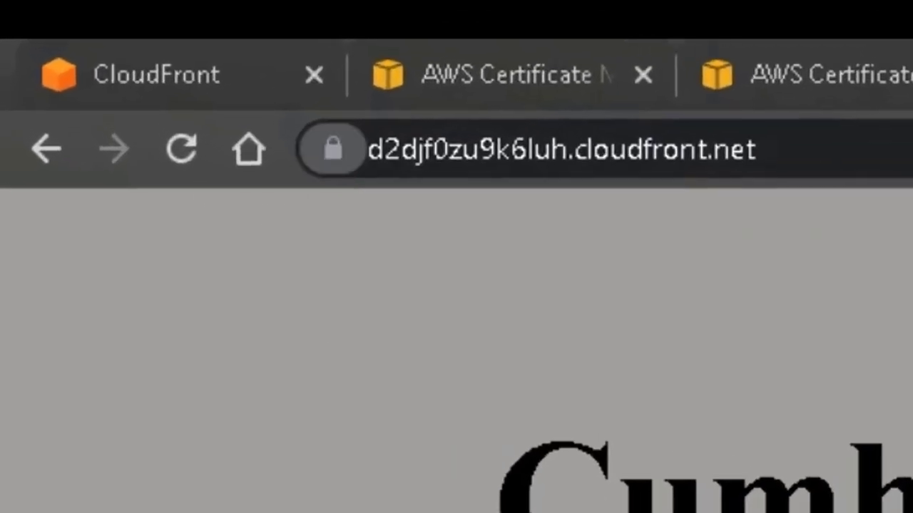
Inspect the site's connection security and open its certificate to examine the issued common name and the certificate details.
left_click(333, 148)
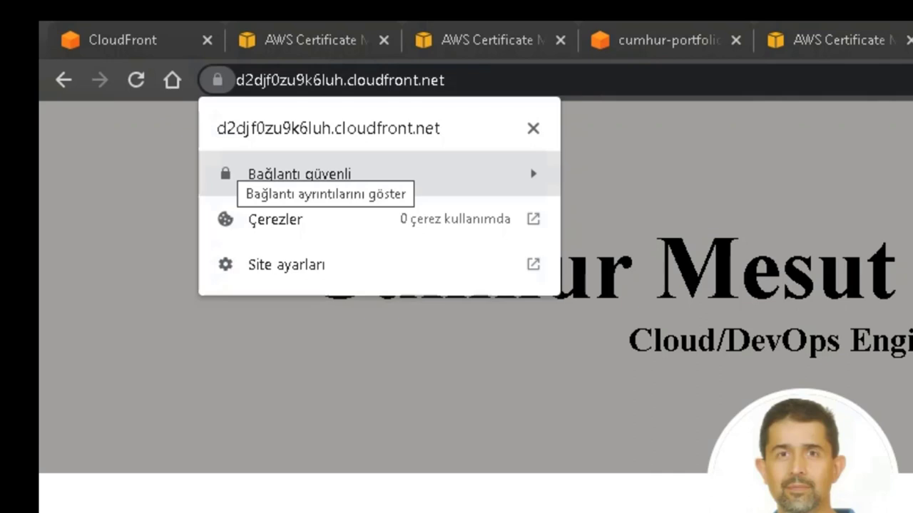
left_click(243, 174)
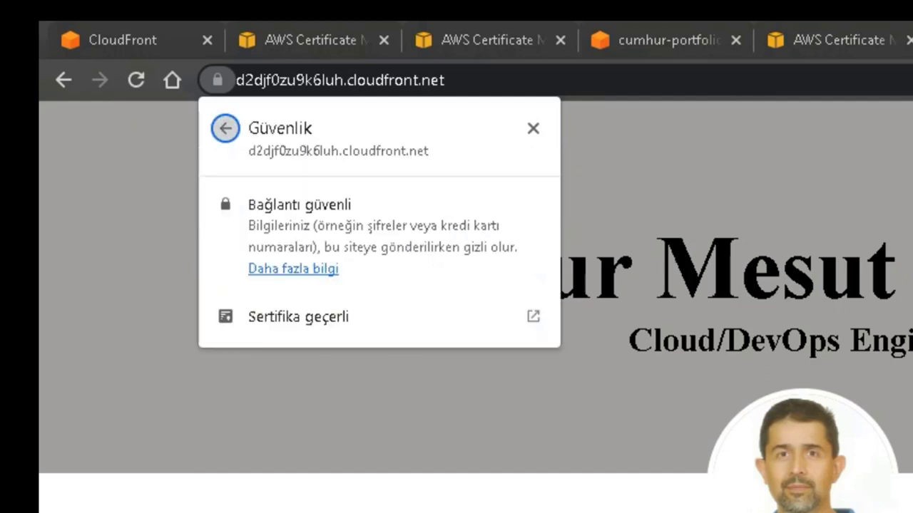
left_click(225, 128)
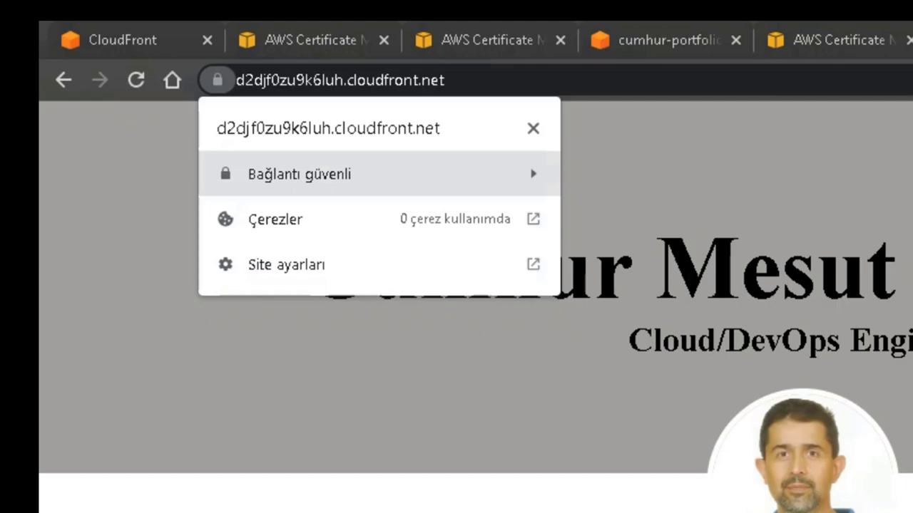
left_click(300, 174)
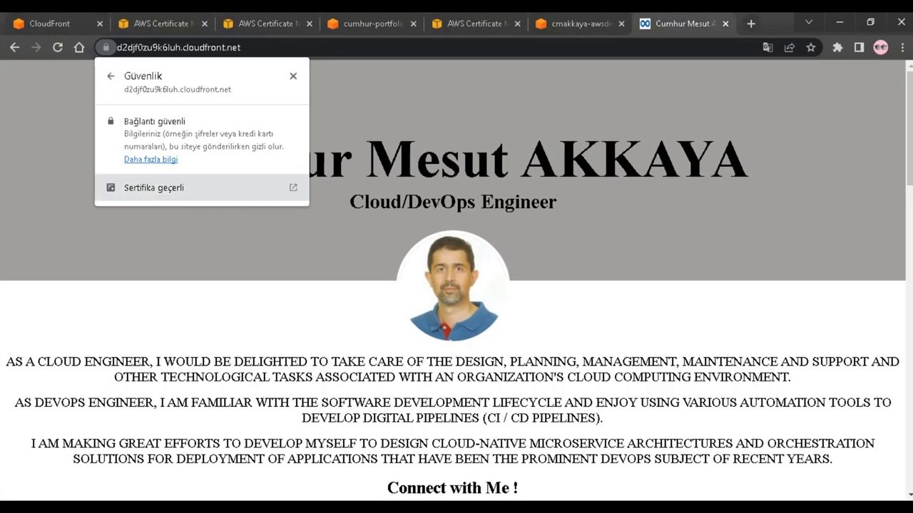
left_click(289, 186)
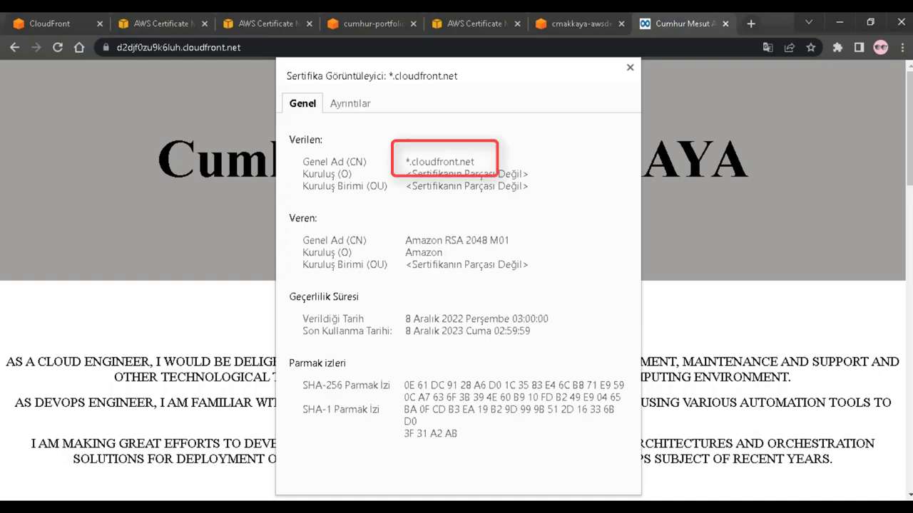
left_click_drag(405, 162, 475, 162)
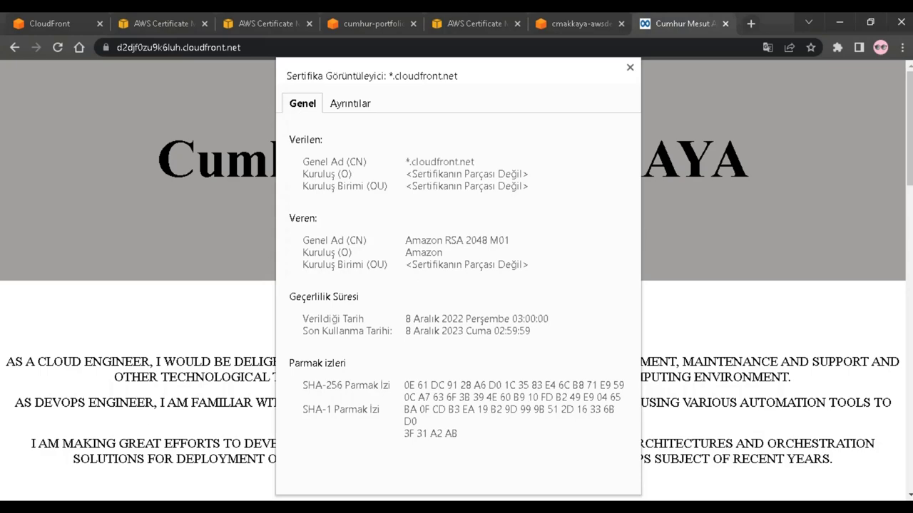
left_click(350, 104)
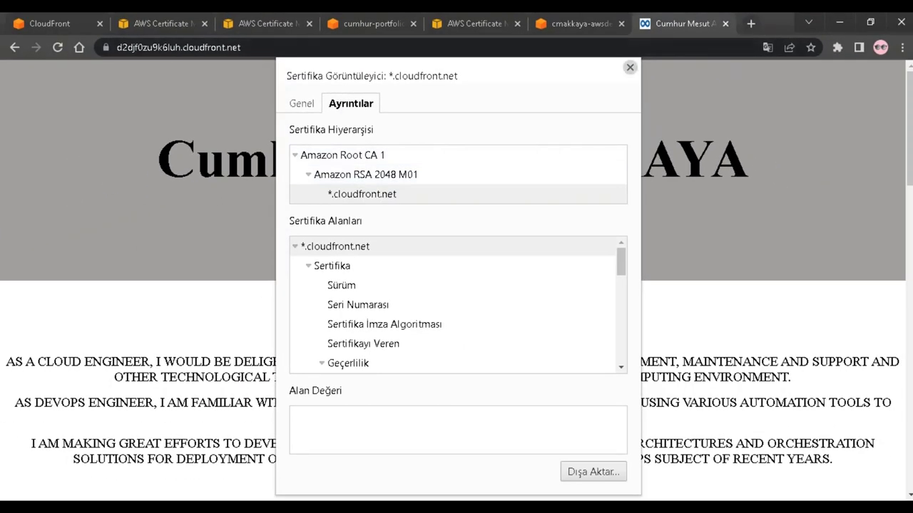
Close the certificate viewer and show the site's full address to check that it uses HTTPS.
left_click(629, 67)
left_click(178, 47)
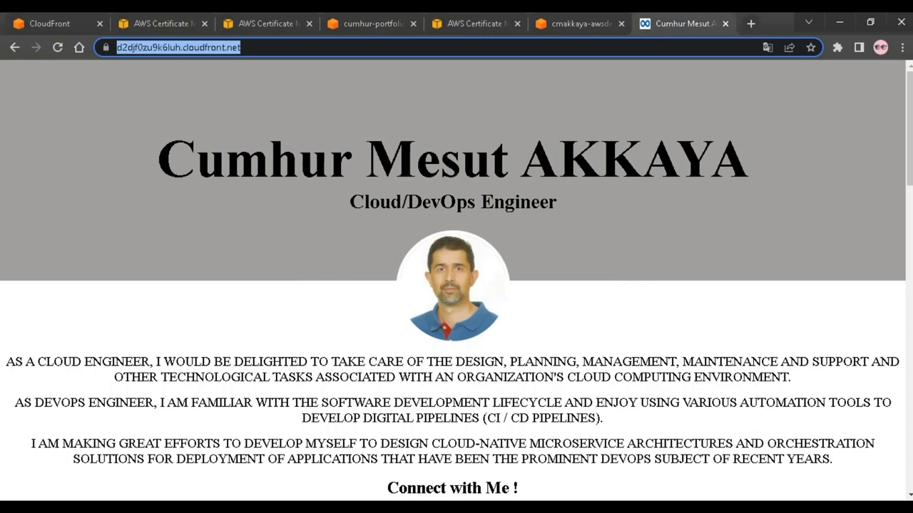
left_click(213, 47)
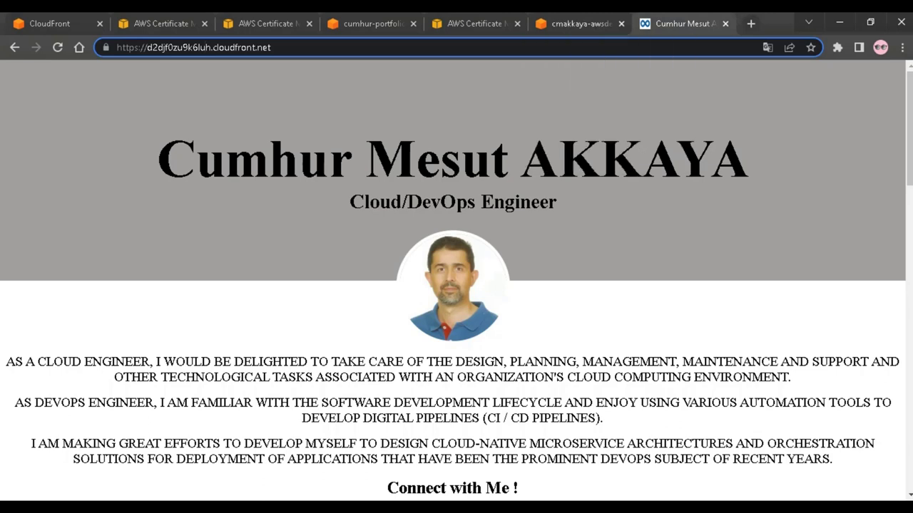
Go to Route 53 from the AWS console home and open the cmakkaya-awsdevops.link hosted zone.
mouse_move(577, 24)
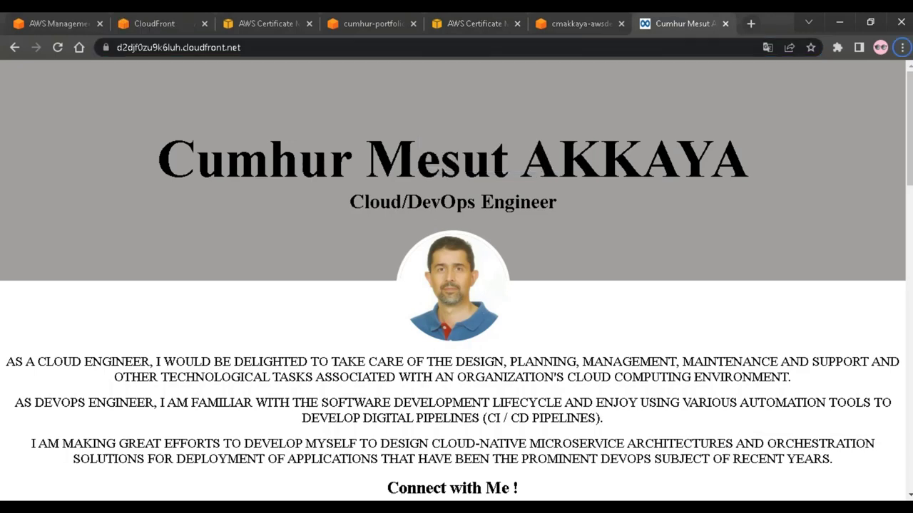
left_click(57, 23)
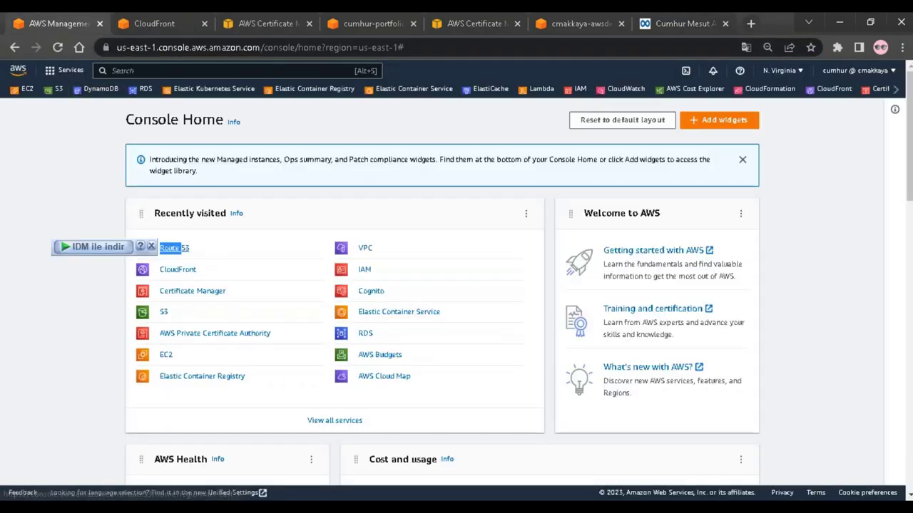
left_click(174, 247)
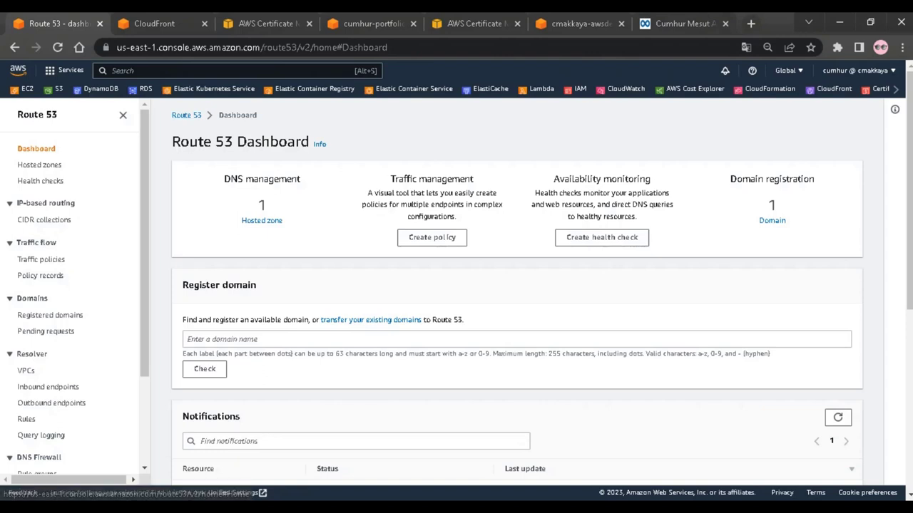
left_click(39, 165)
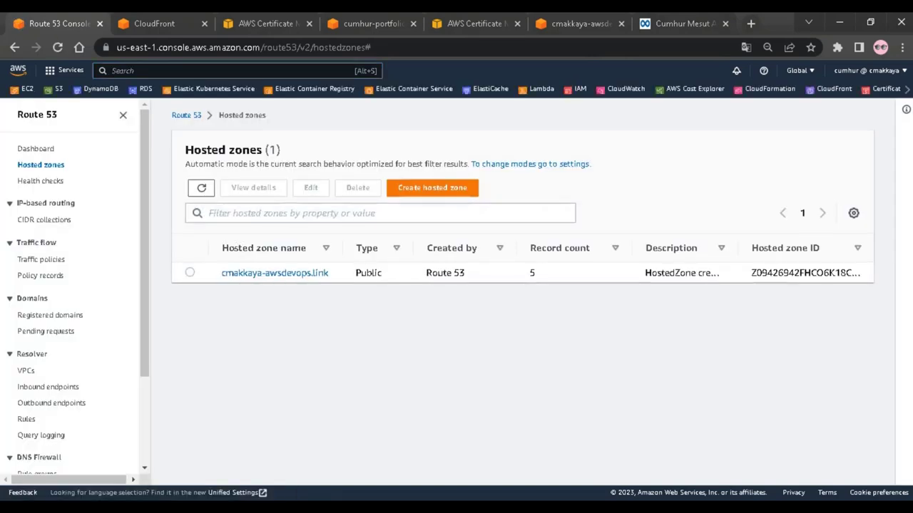
left_click_drag(219, 272, 330, 272)
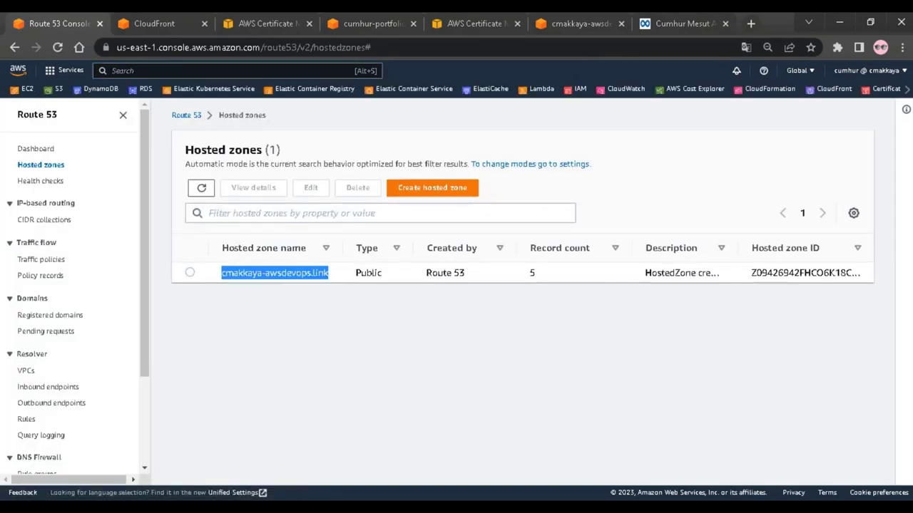
left_click(275, 272)
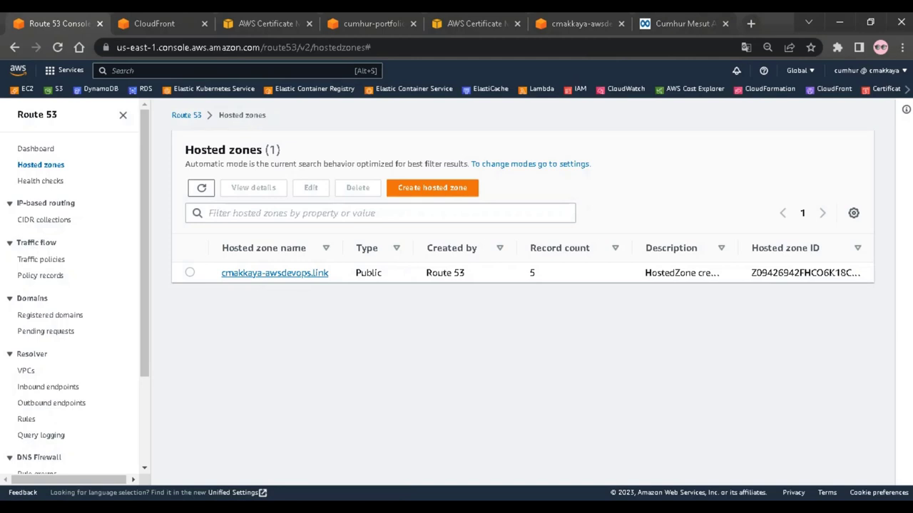
left_click(275, 272)
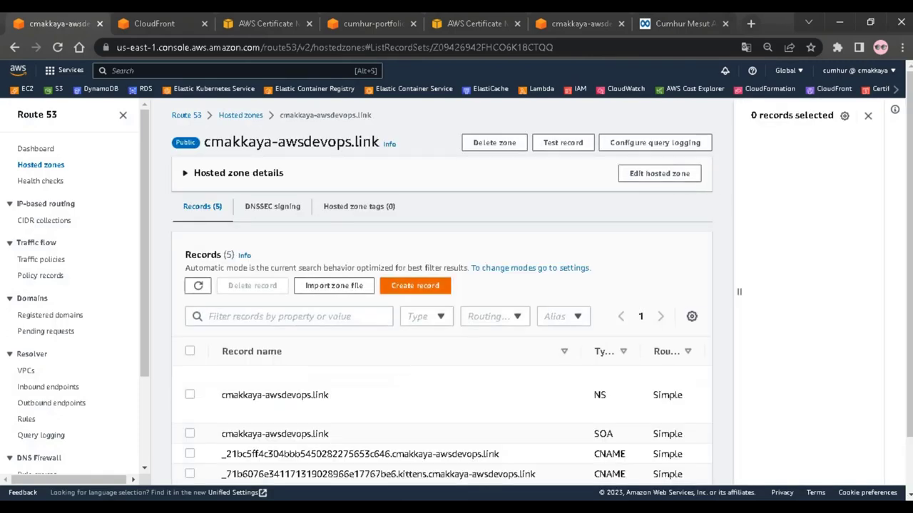
Start a new record in the hosted zone with the name portfolio and record type A.
left_click(415, 285)
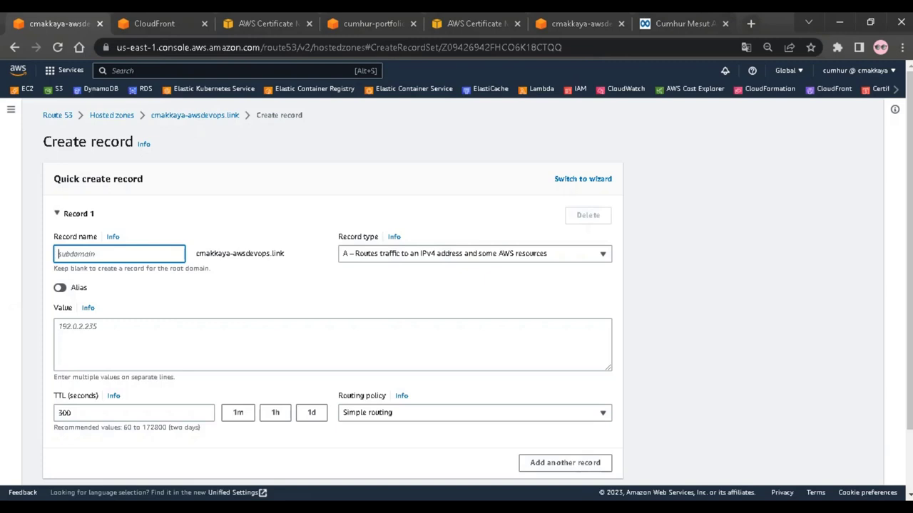
type("portfolio")
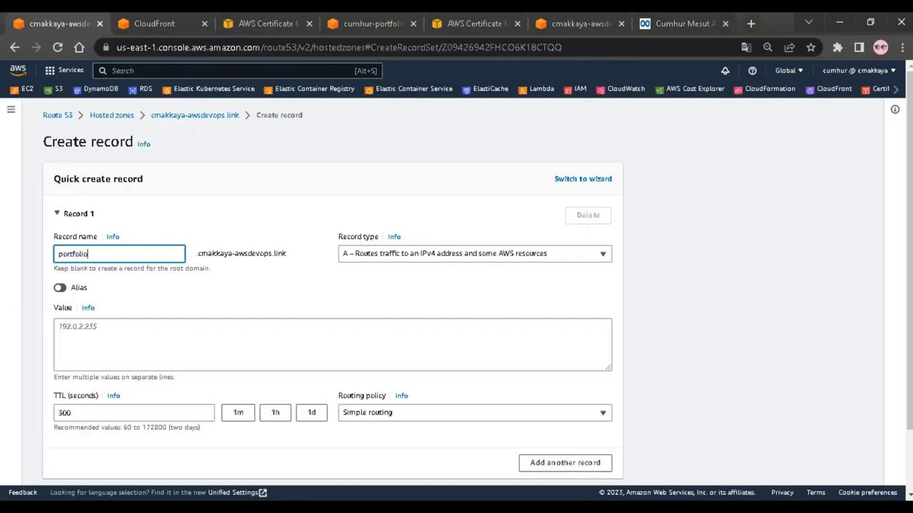
left_click_drag(197, 253, 286, 253)
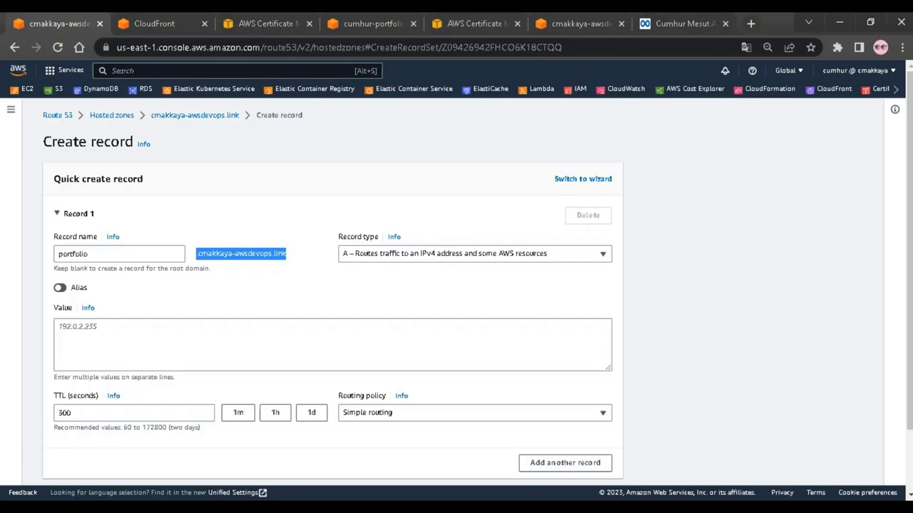
key("Escape")
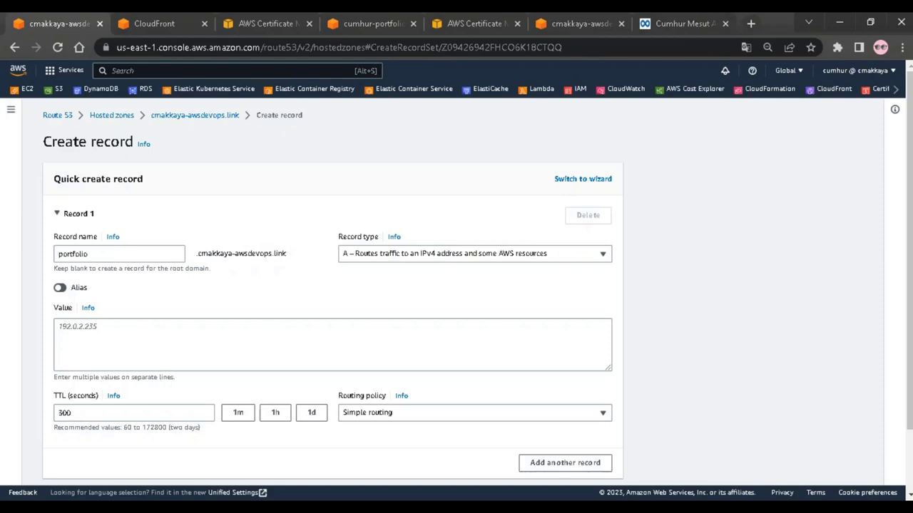
left_click_drag(197, 253, 286, 254)
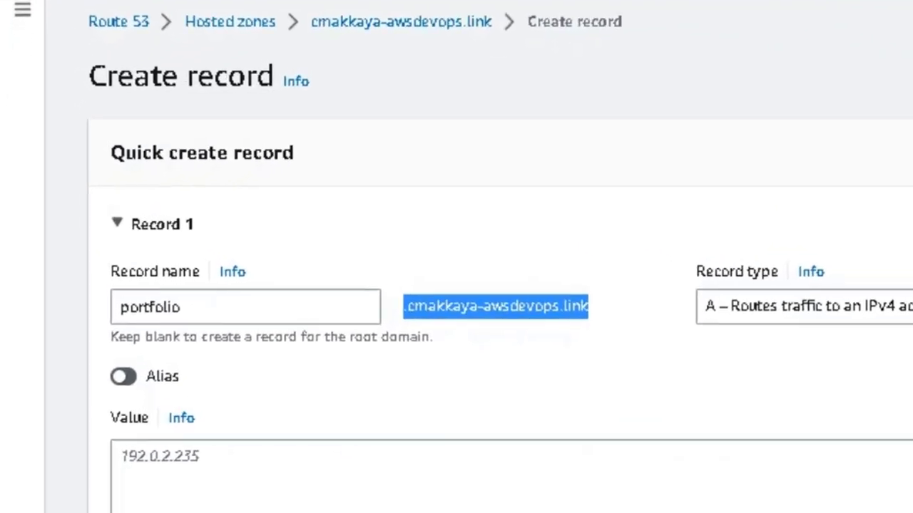
left_click(180, 307)
key("ctrl+a")
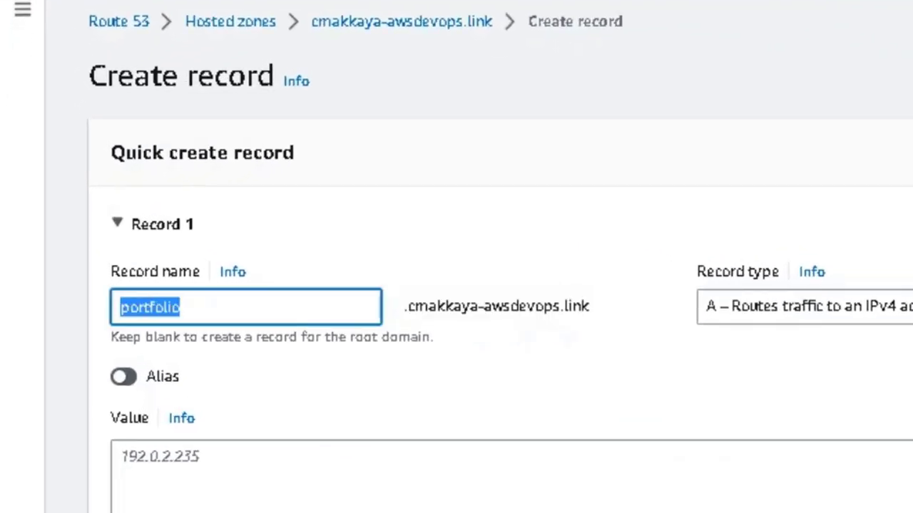
left_click(805, 306)
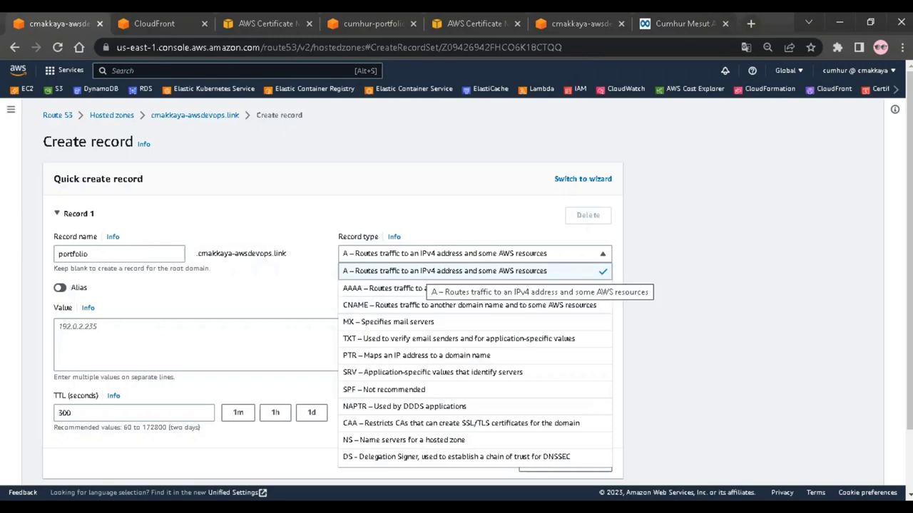
left_click(445, 271)
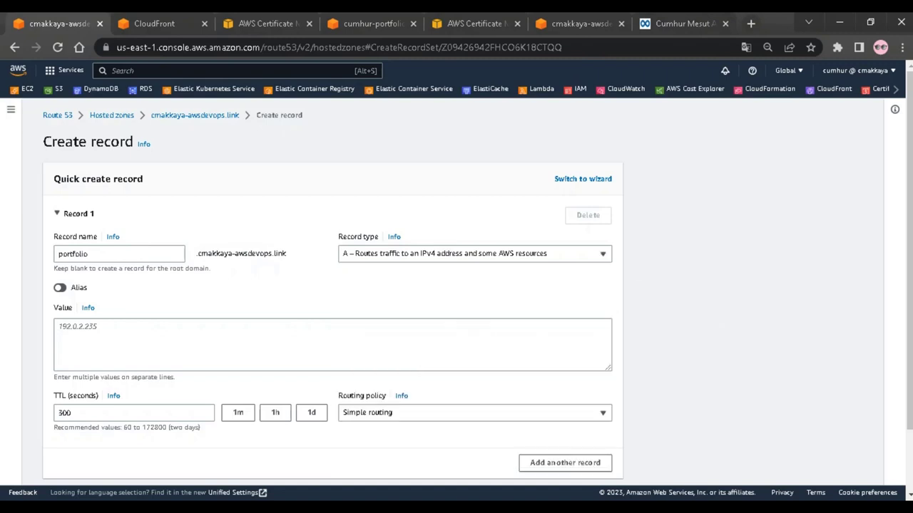
Make the record an alias to a CloudFront distribution and choose portfolio.cmakkaya-awsdevops.link (d2djf0zu9k6luh.cloudfront.net) as the target.
left_click(60, 288)
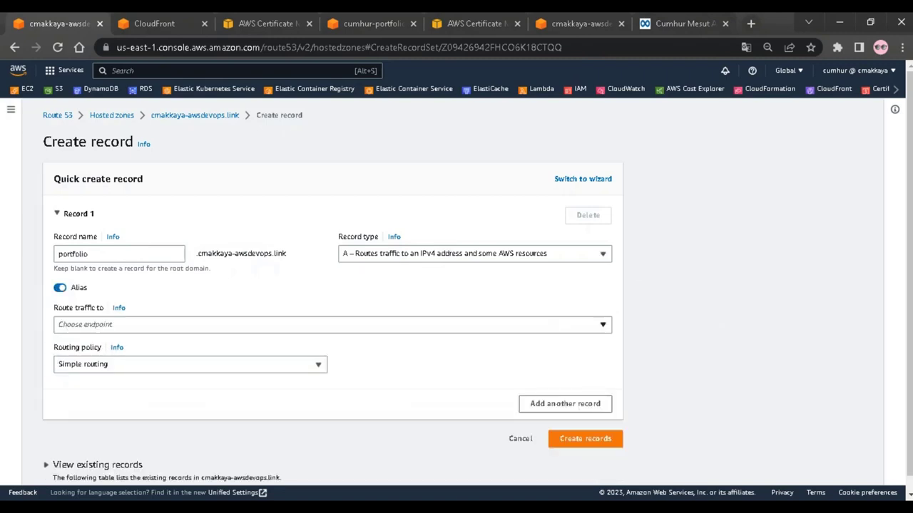
left_click(332, 325)
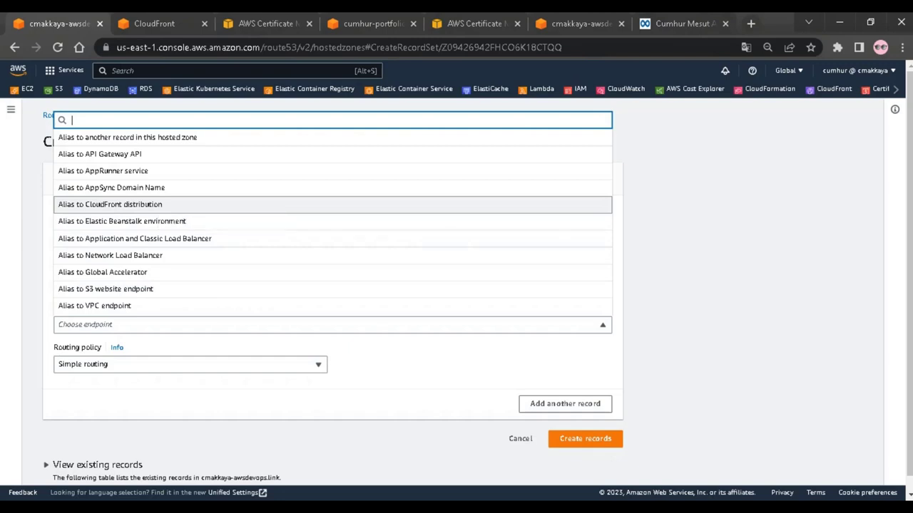
left_click(153, 205)
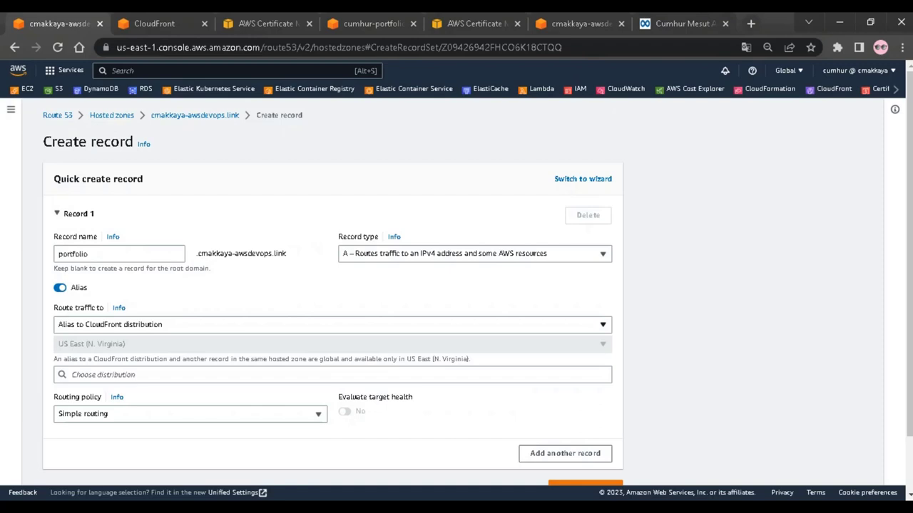
left_click(154, 375)
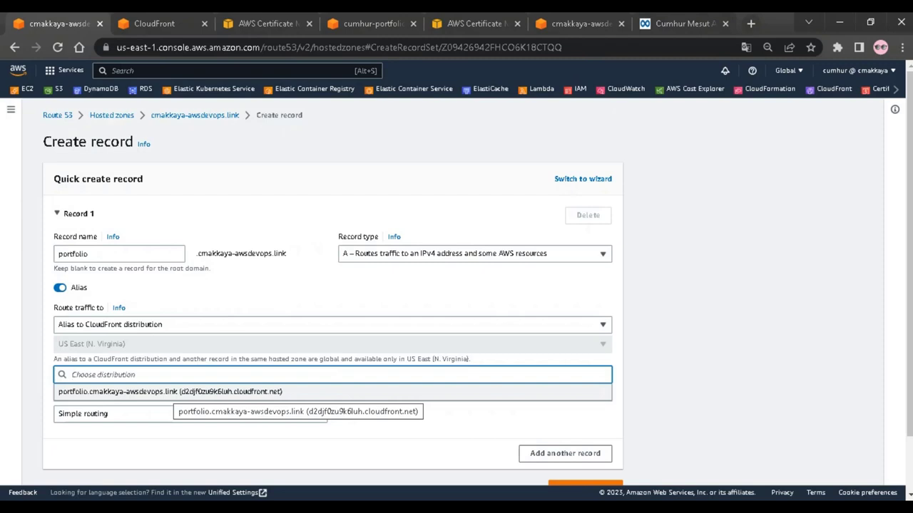
left_click(173, 392)
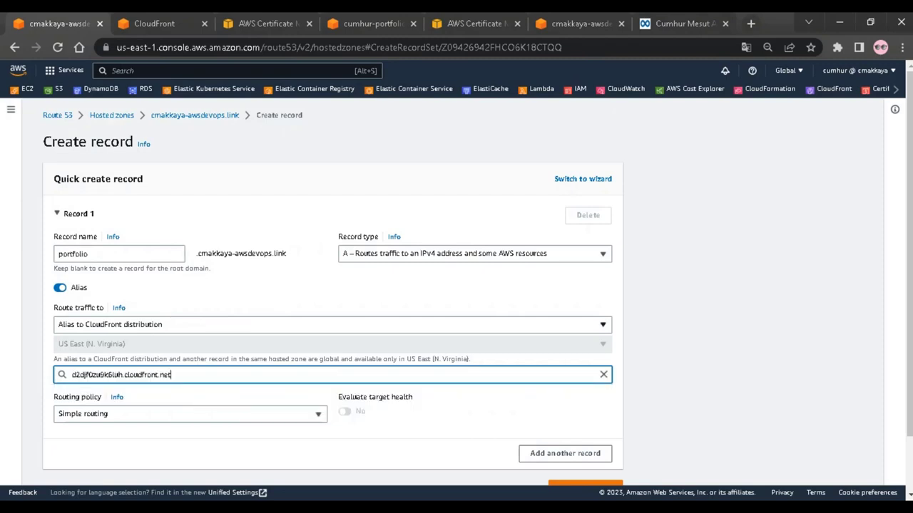
Clear the record name and the chosen distribution, and check which CloudFront distributions are offered without a subdomain.
left_click(88, 254)
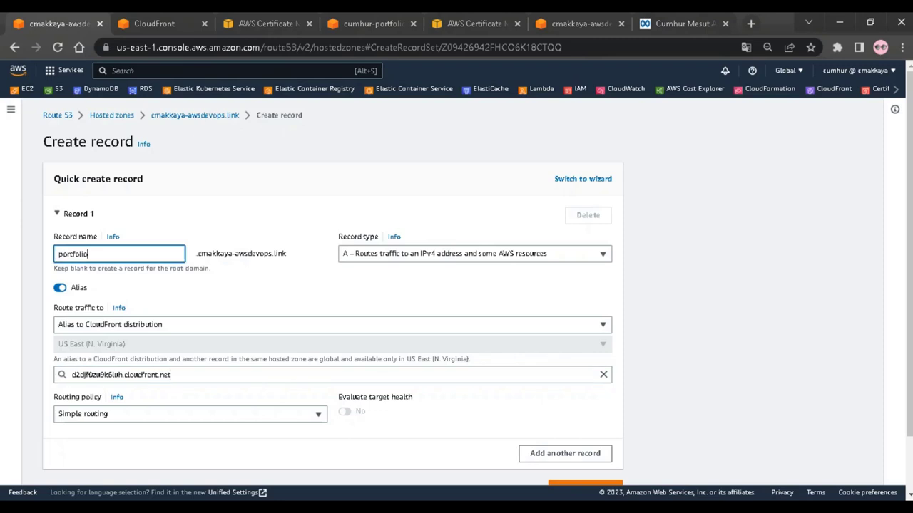
key("ctrl+a")
key("BackSpace")
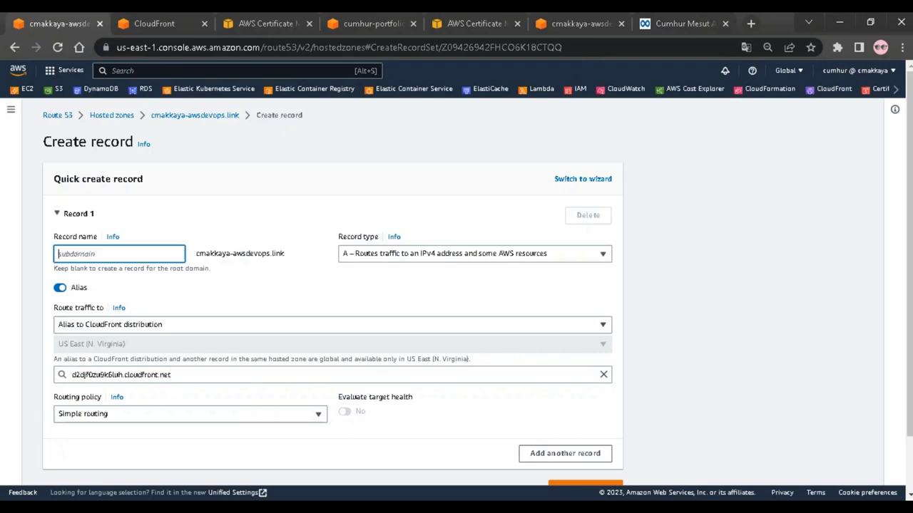
left_click(171, 374)
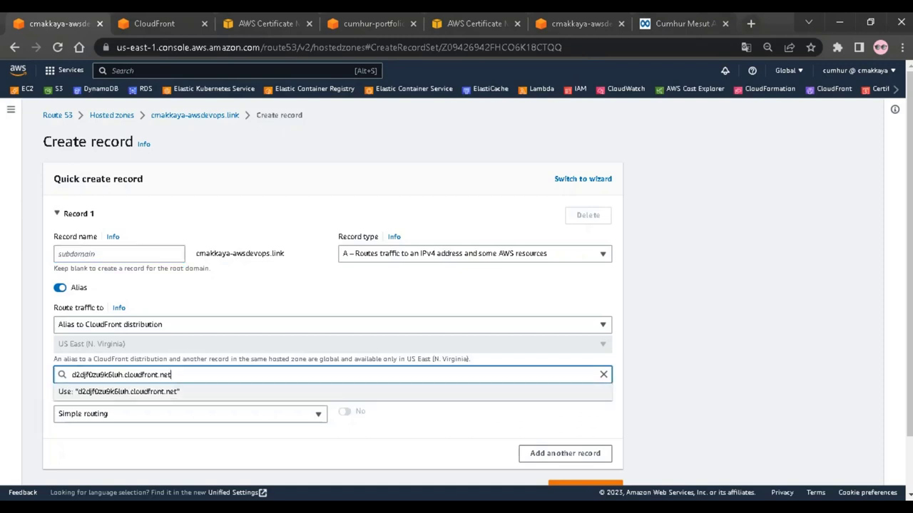
left_click(603, 375)
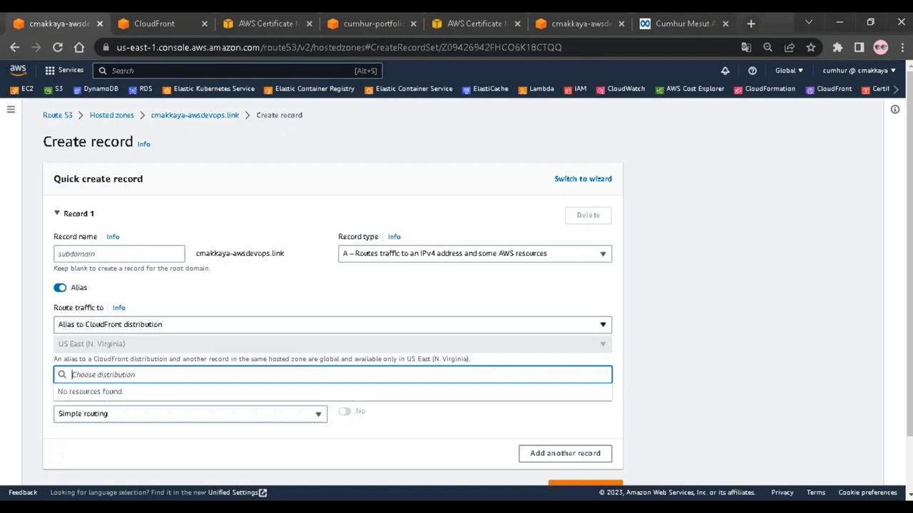
left_click(171, 325)
left_click(171, 204)
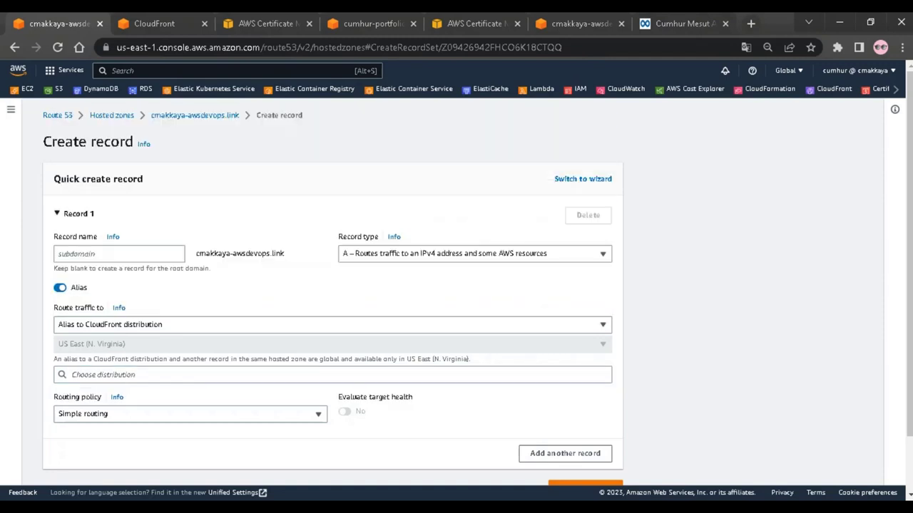
left_click(171, 374)
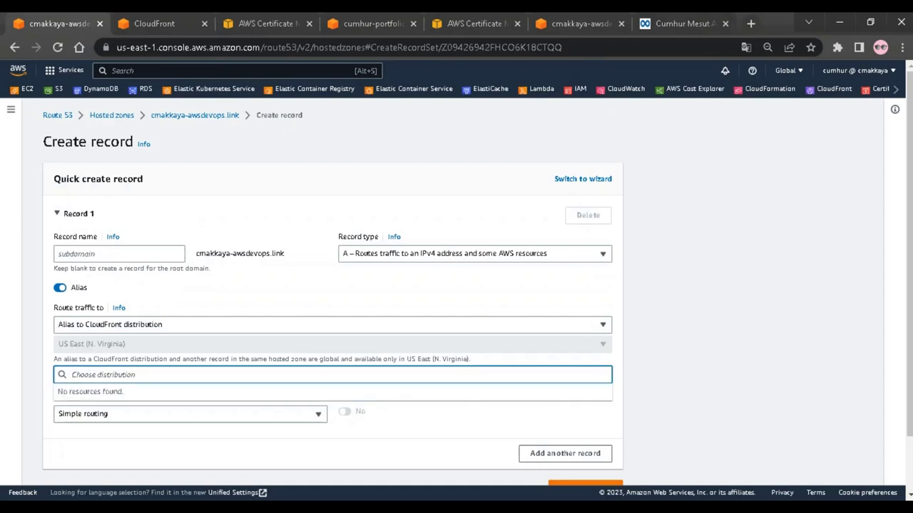
Enter portfolio as the record name again and reselect the d2djf0zu9k6luh.cloudfront.net distribution as the alias target.
left_click(118, 254)
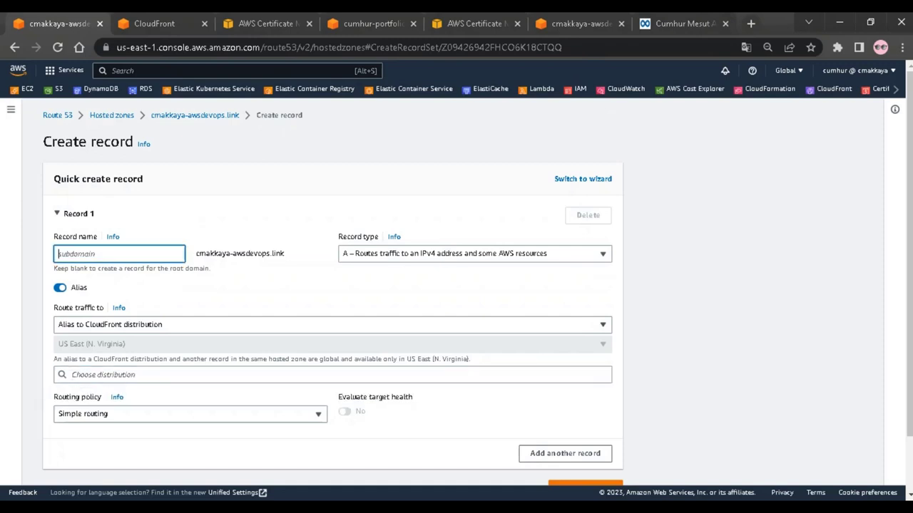
type("portfolio")
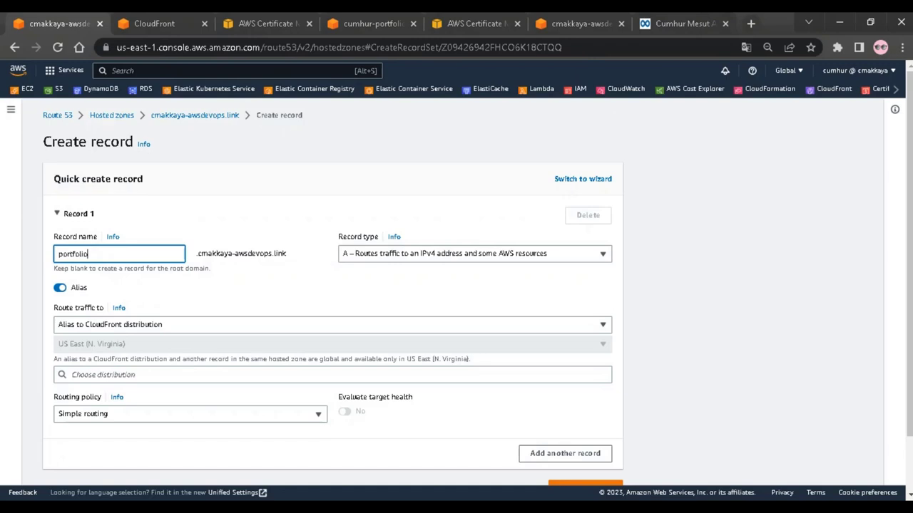
key("Tab")
left_click(104, 374)
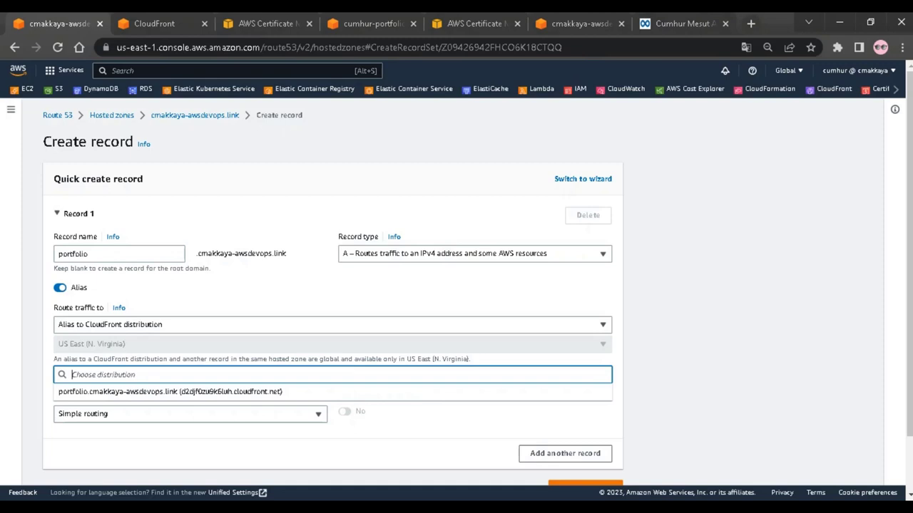
left_click(169, 391)
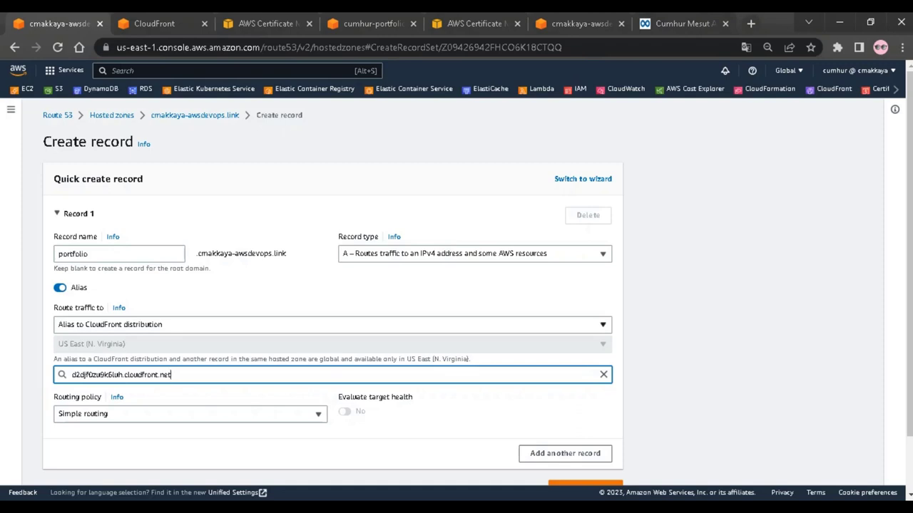
Review the available routing policies for the record and keep Simple routing.
scroll(456, 285, "down", 2)
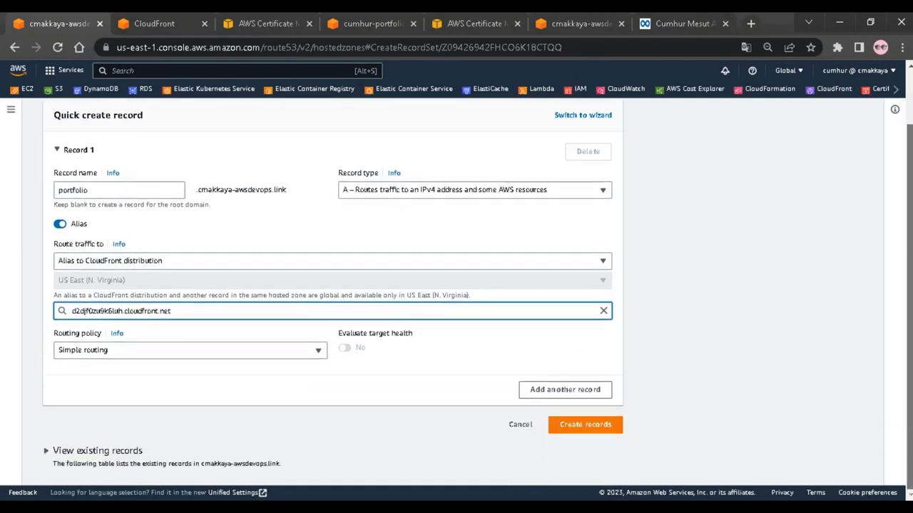
left_click(189, 350)
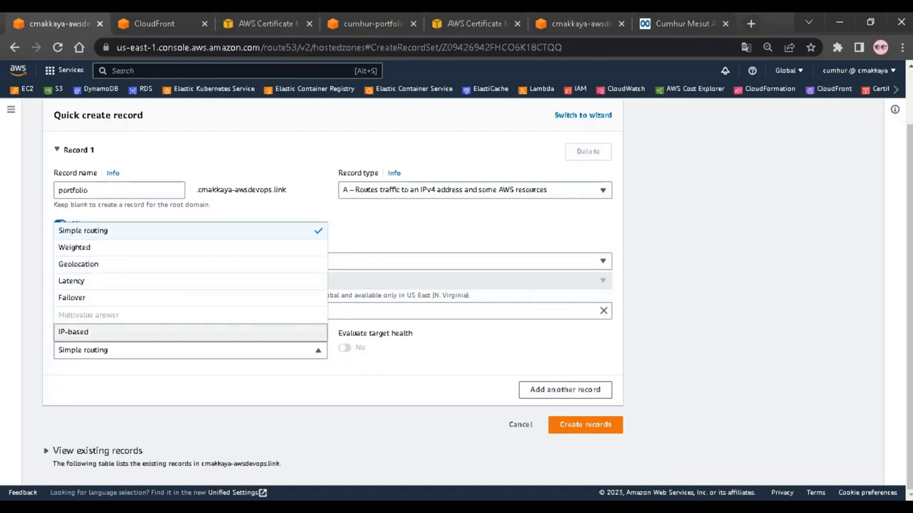
key("Escape")
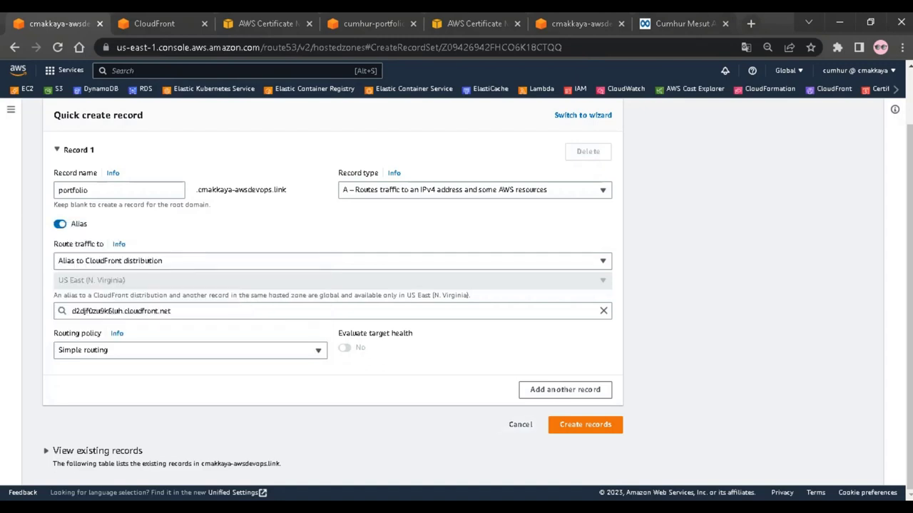
Create the portfolio alias record and view the details of the new portfolio.cmakkaya-awsdevops.link A record.
left_click(585, 424)
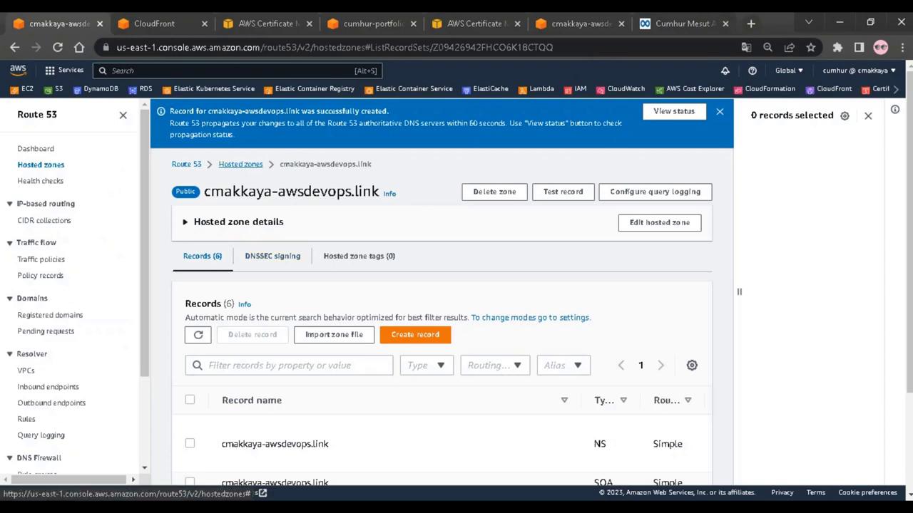
scroll(442, 300, "down", 2)
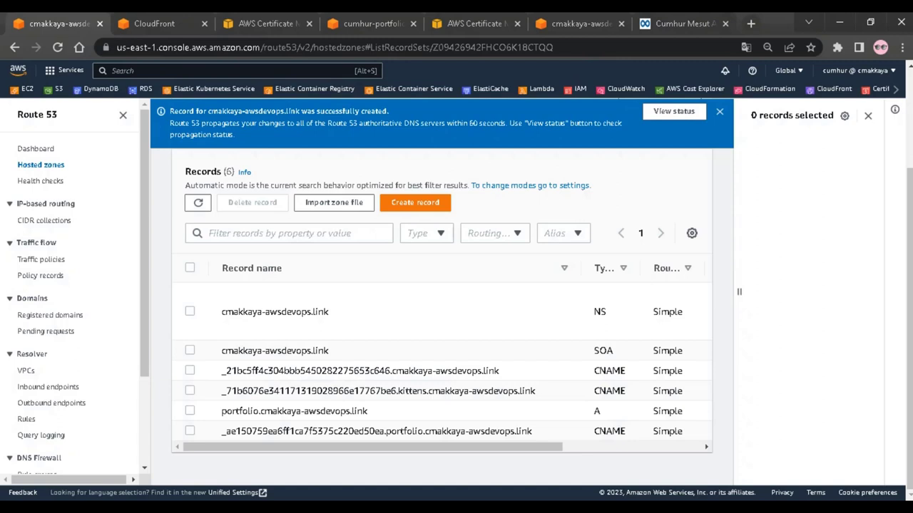
left_click(190, 410)
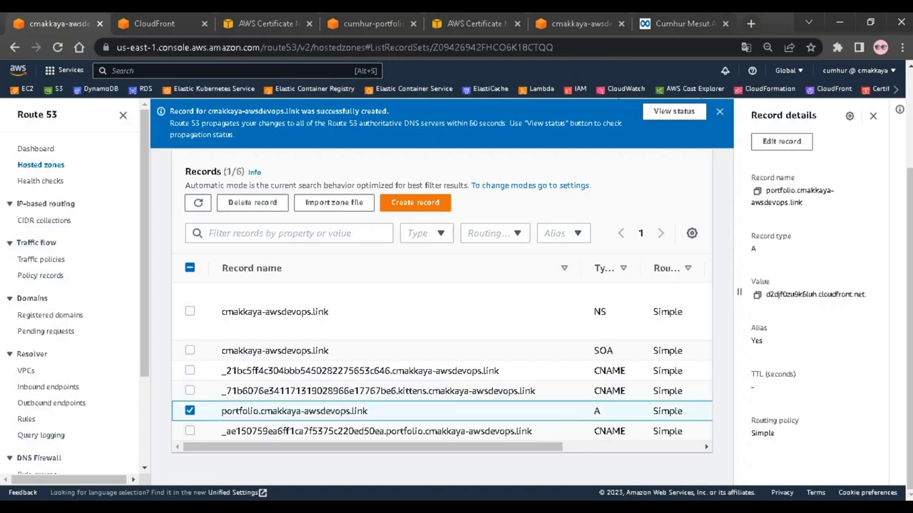
left_click_drag(738, 291, 669, 291)
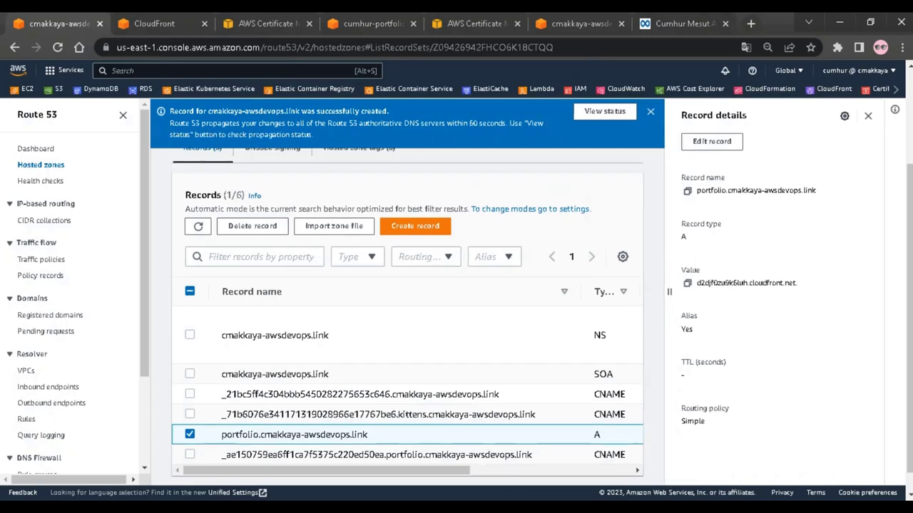
Open the portfolio record for editing, keep d2djf0zu9k6luh.cloudfront.net as its CloudFront alias target, and save it.
left_click(712, 141)
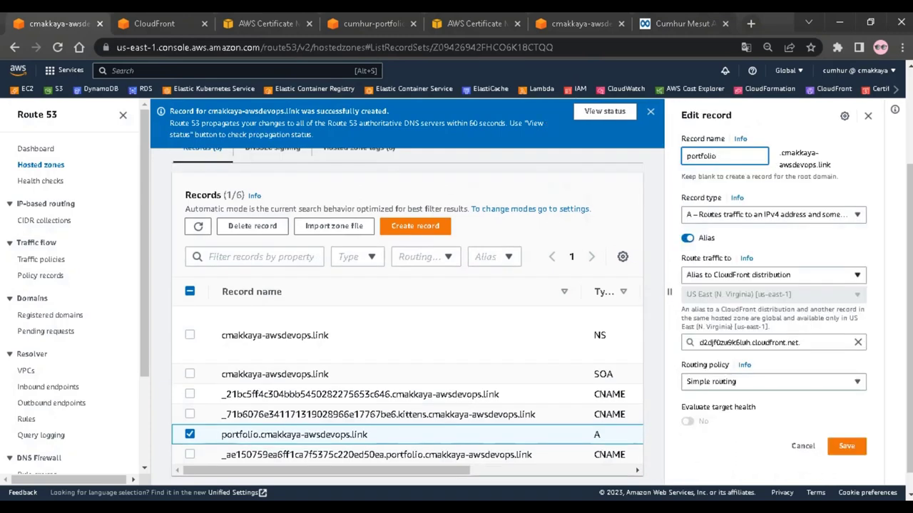
left_click(772, 275)
key("Escape")
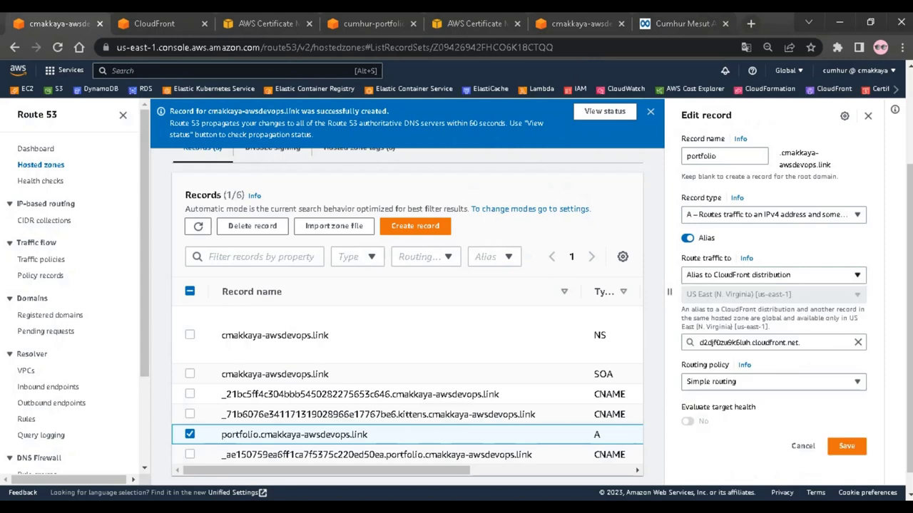
left_click(774, 343)
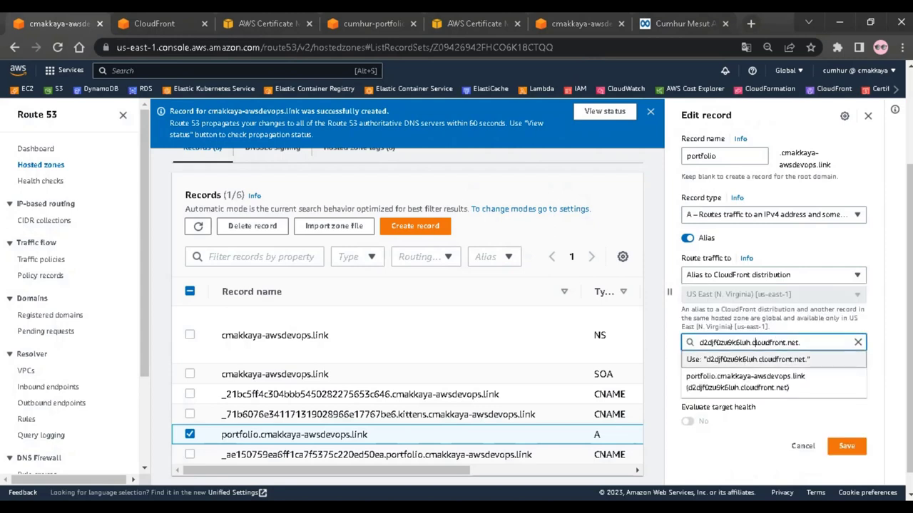
left_click(773, 359)
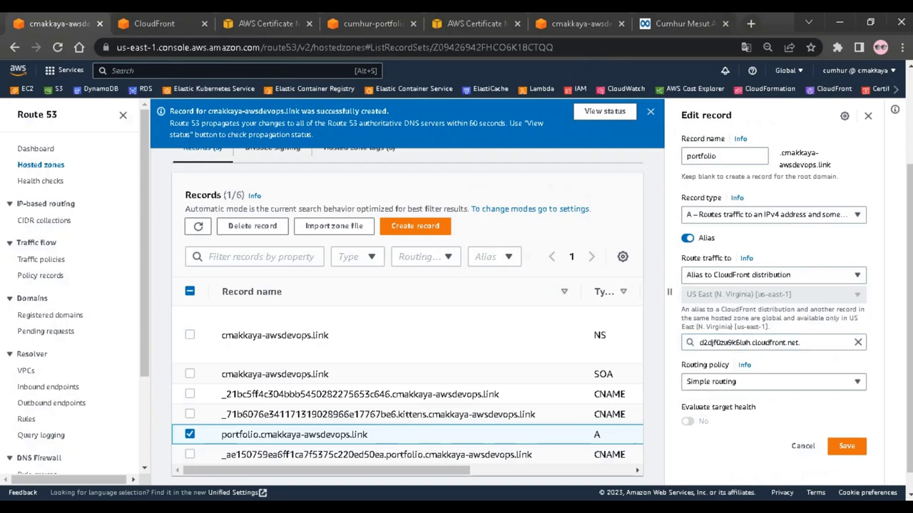
left_click(846, 445)
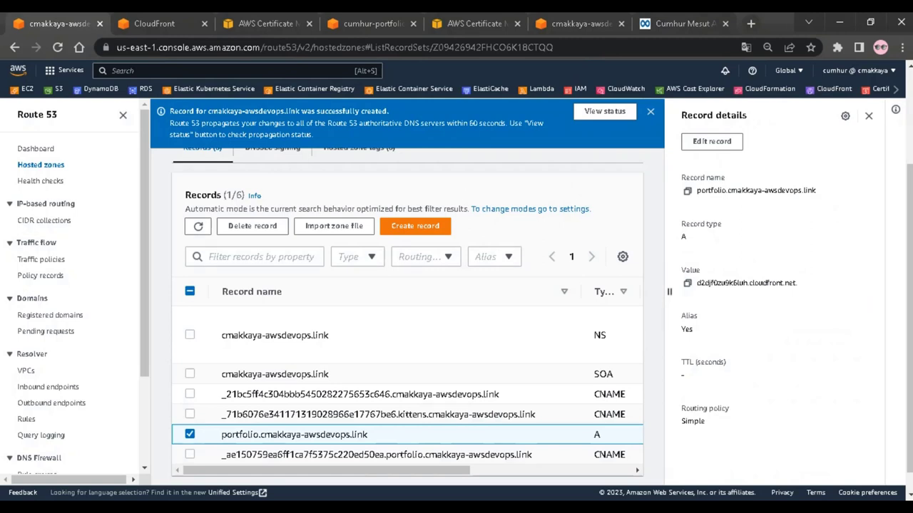
Copy the record name portfolio.cmakkaya-awsdevops.link and open that address in a new browser tab.
left_click_drag(669, 291, 738, 292)
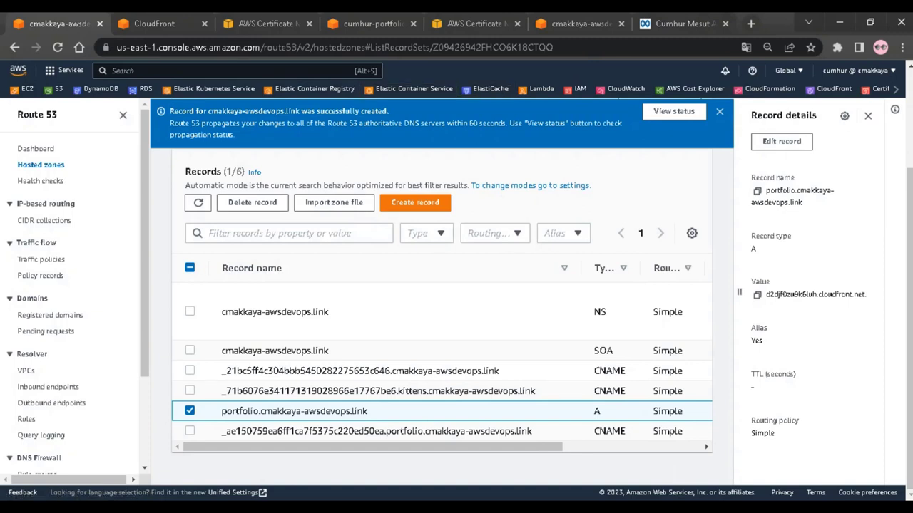
left_click_drag(368, 412, 221, 411)
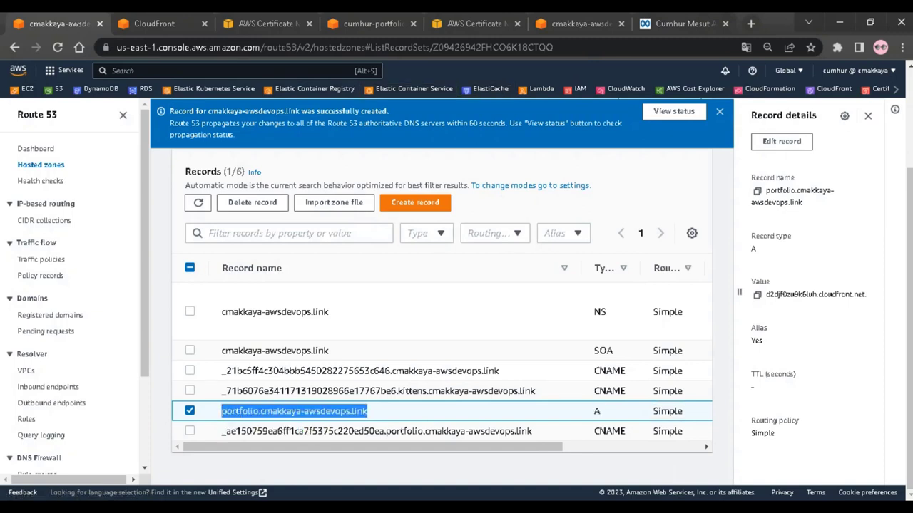
key("ctrl+c")
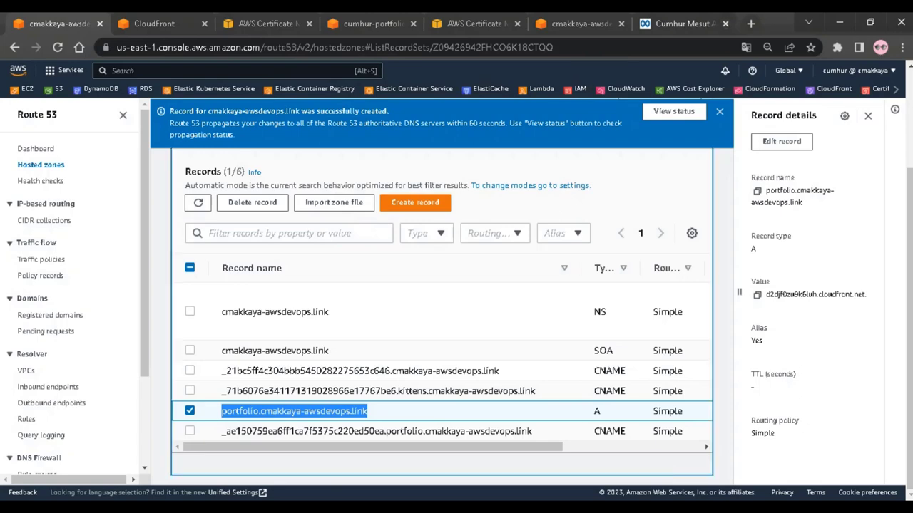
left_click(750, 24)
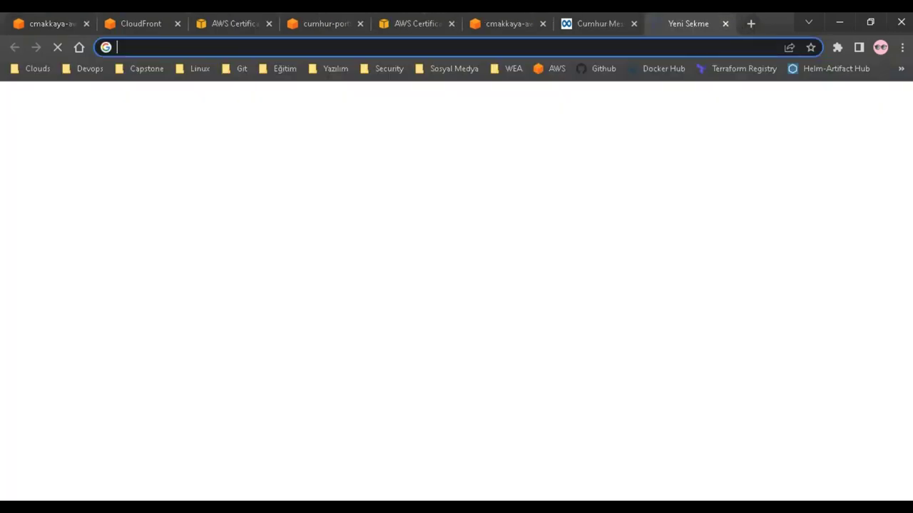
key("ctrl+v")
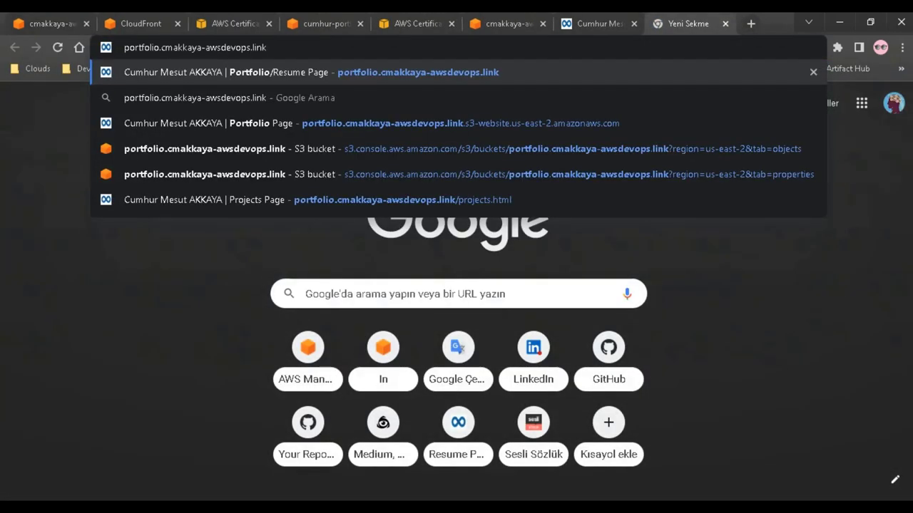
key("Return")
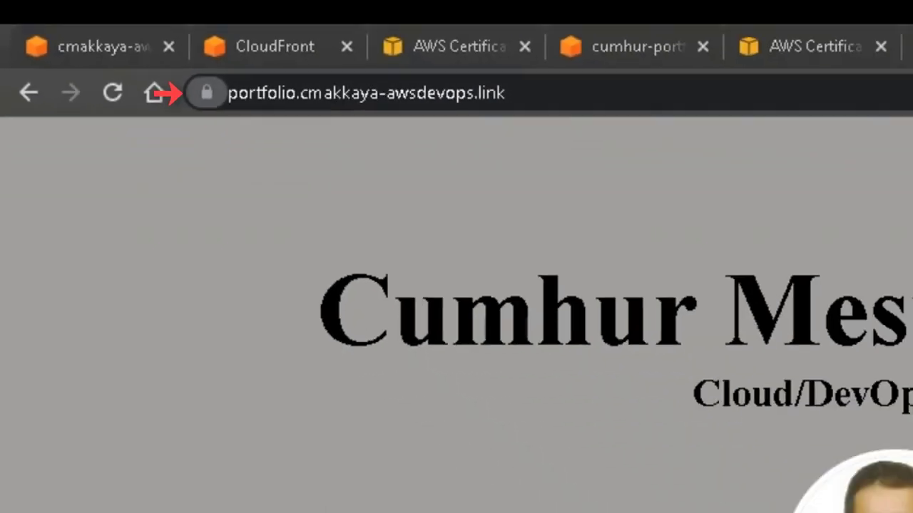
Inspect the site's connection security and its certificate's general information and details, and close the certificate viewer.
left_click(337, 151)
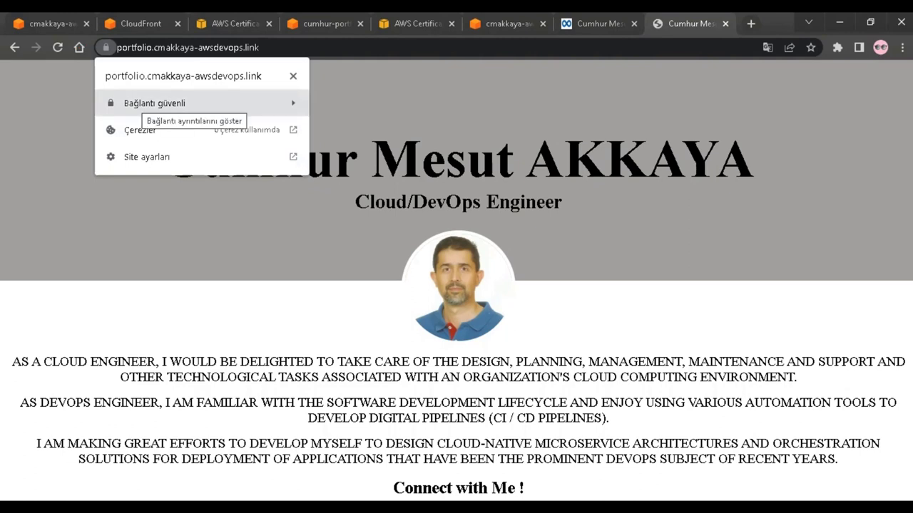
left_click(154, 103)
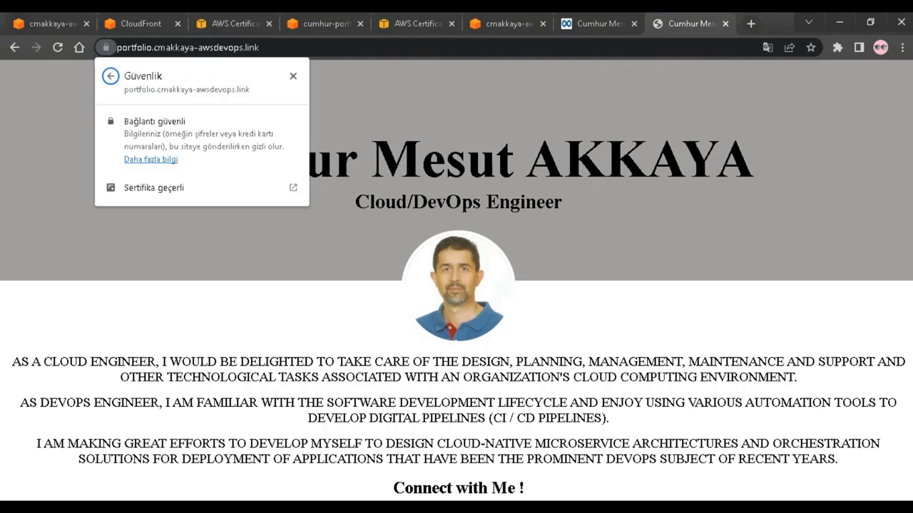
left_click(154, 187)
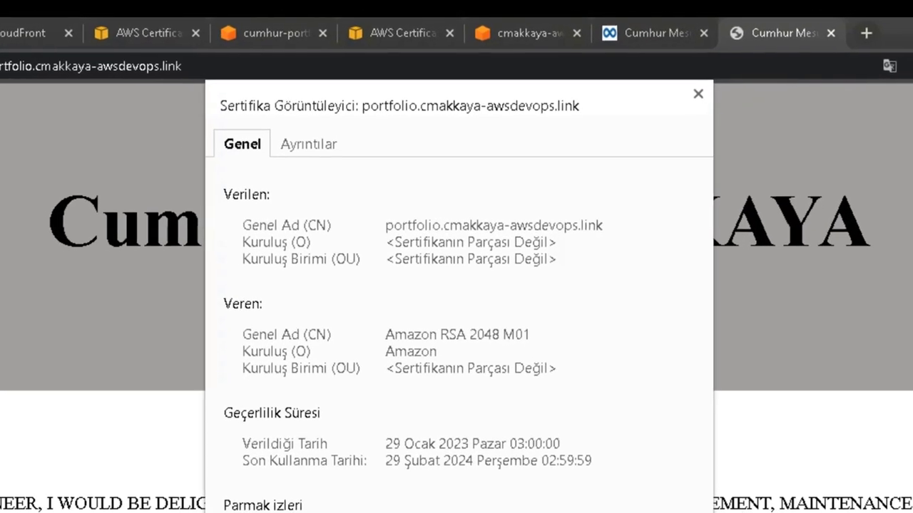
left_click_drag(405, 162, 462, 162)
left_click_drag(462, 227, 593, 467)
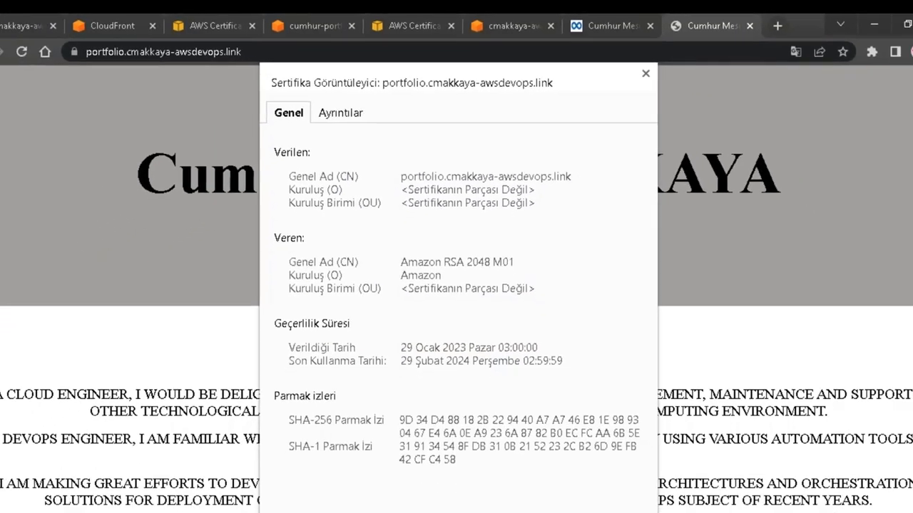
left_click(340, 112)
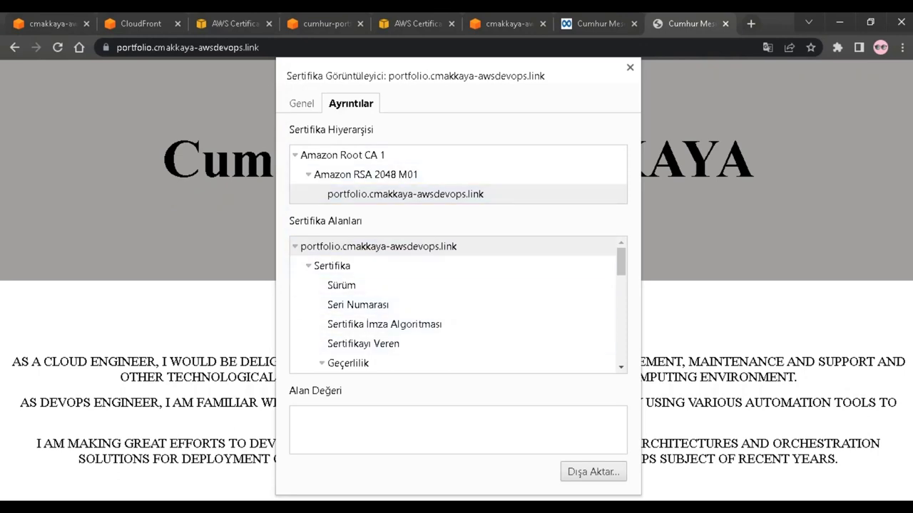
left_click(630, 67)
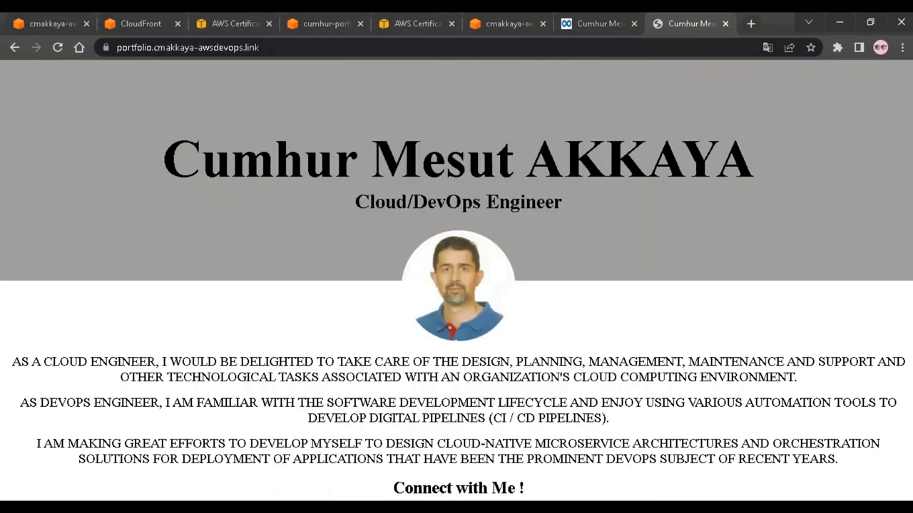
Change the address from https to http and reload portfolio.cmakkaya-awsdevops.link to test the redirect to HTTPS.
key("ctrl+l")
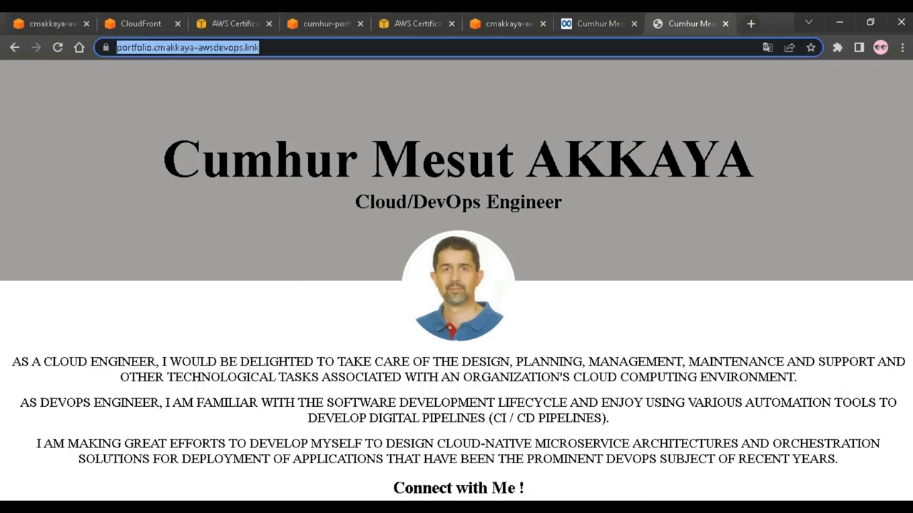
left_click(117, 47)
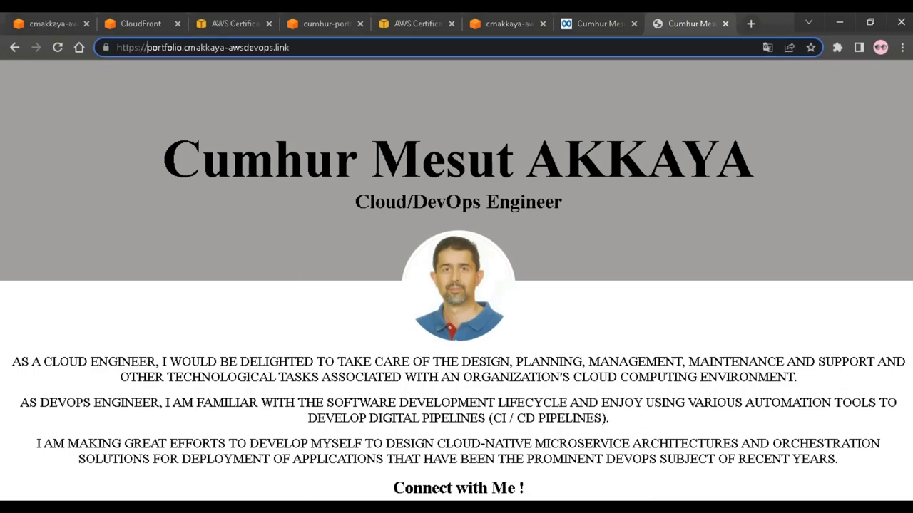
left_click(289, 47)
left_click(138, 47)
key("Right")
key("Right")
key("Right")
key("Right")
key("Right")
key("BackSpace")
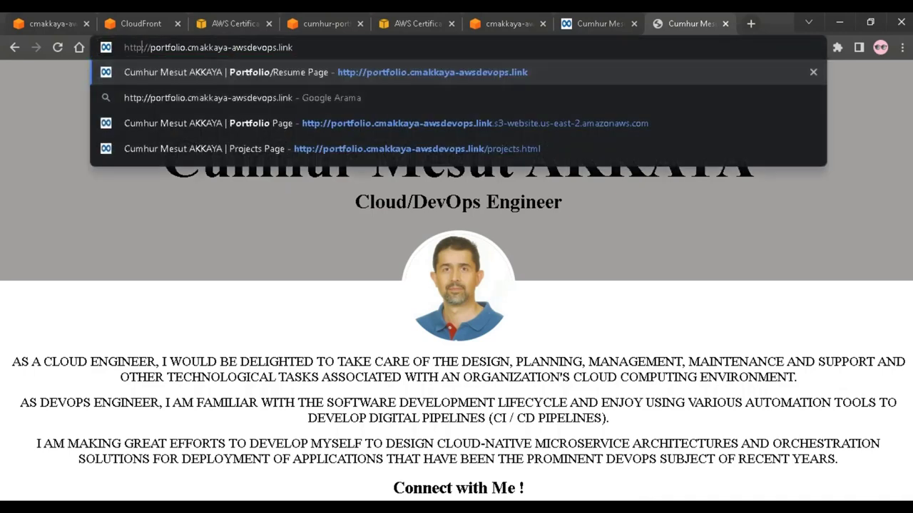
key("Return")
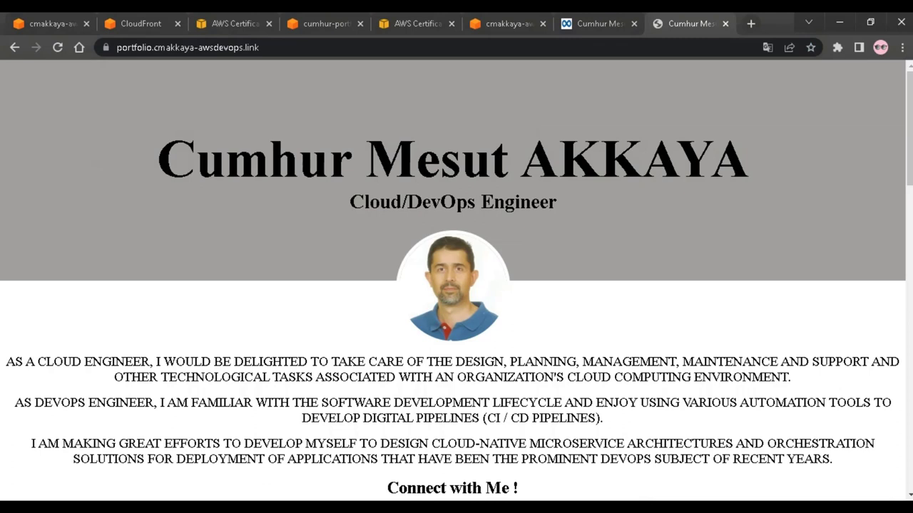
Check the protocol in the loaded page's full address and return to the cmakkaya-awsdevops.link hosted zone in Route 53.
left_click(132, 47)
left_click(132, 47)
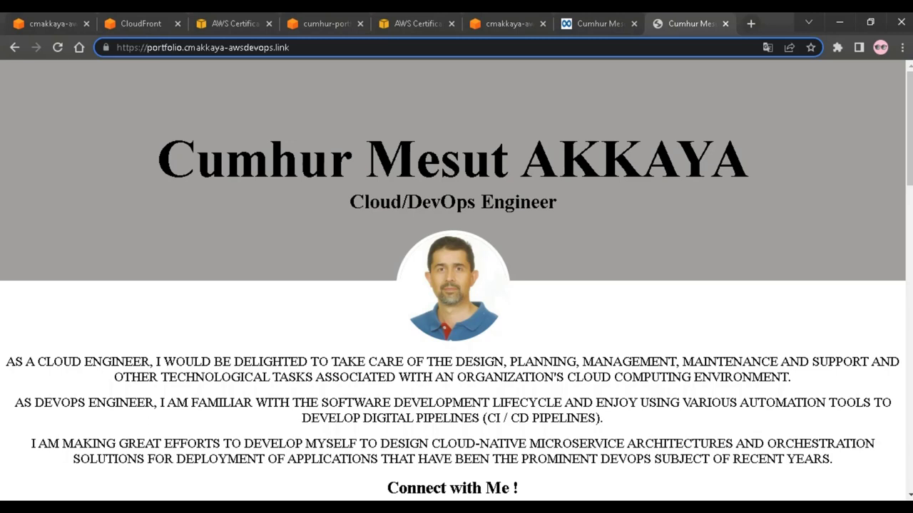
left_click(289, 47)
left_click(43, 24)
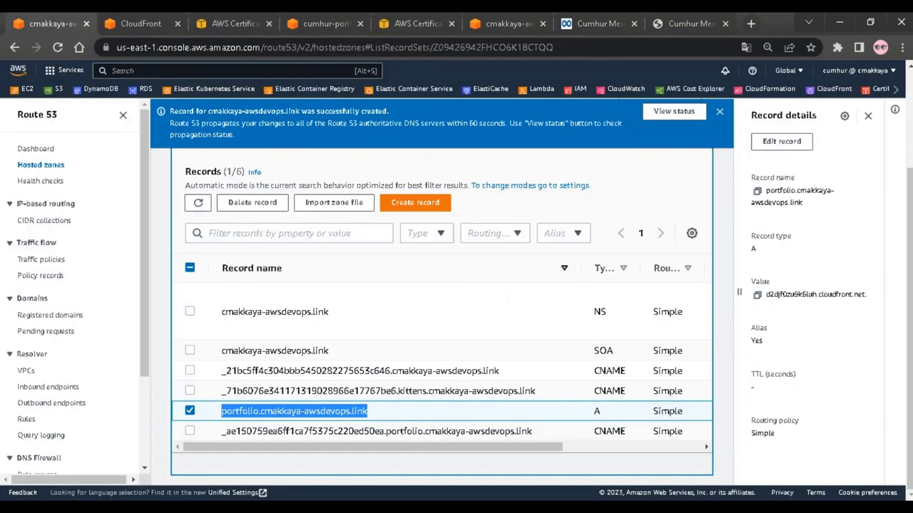
scroll(334, 335, "up", 2)
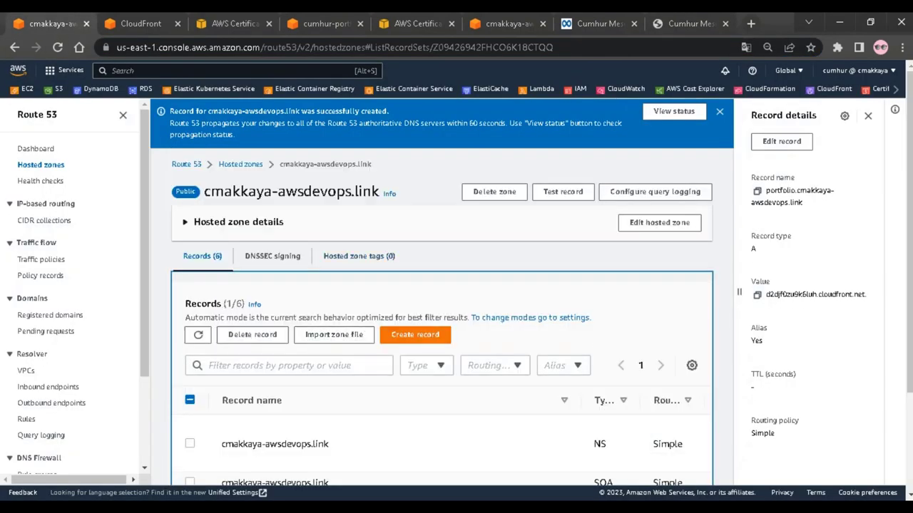